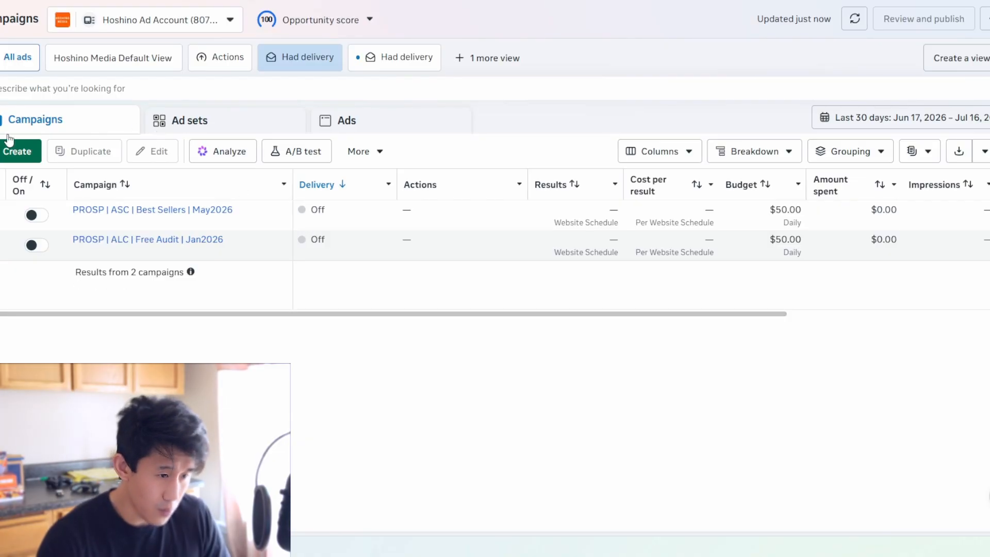
Start creating a new campaign and check the buying type options, keeping Auction.
left_click(13, 153)
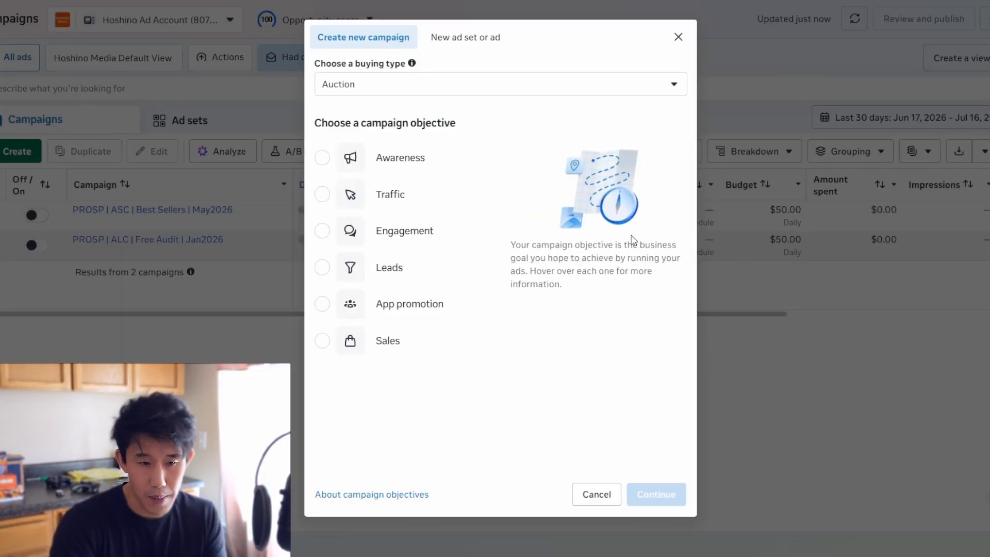
left_click_drag(372, 119, 460, 130)
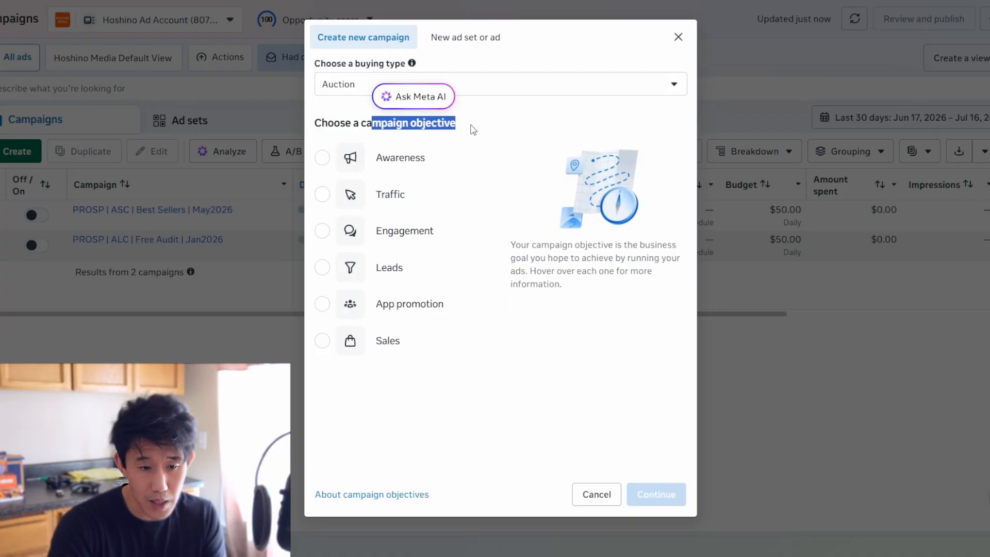
left_click(544, 112)
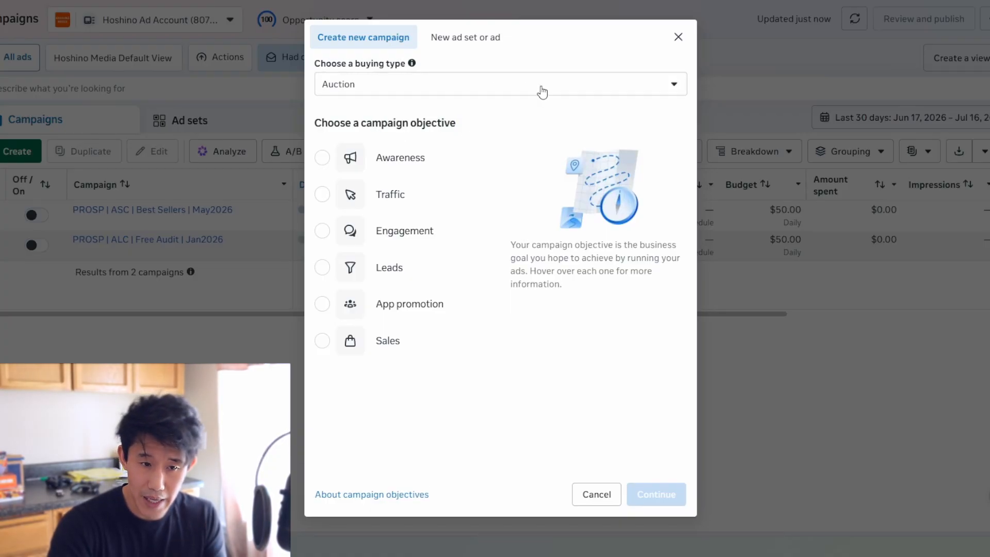
left_click(542, 91)
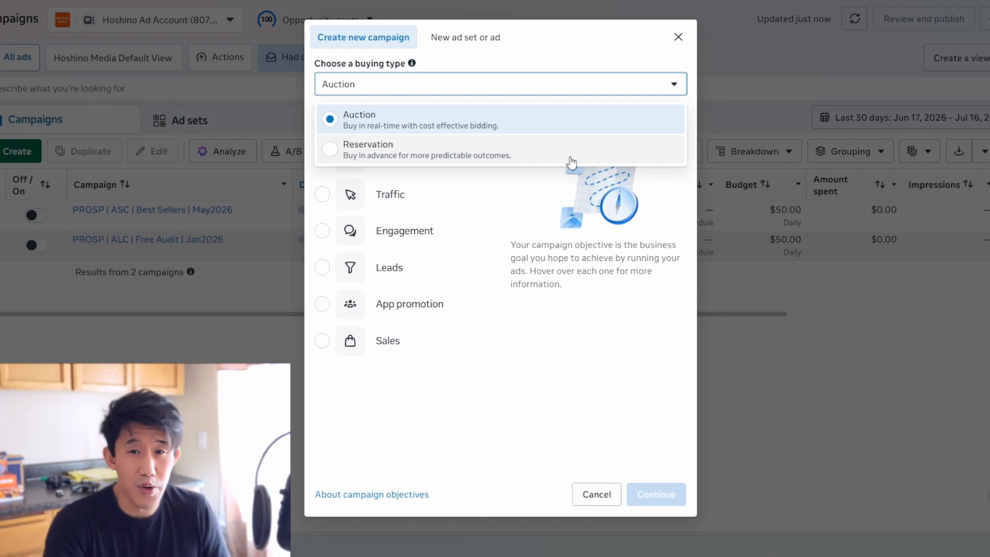
left_click(592, 350)
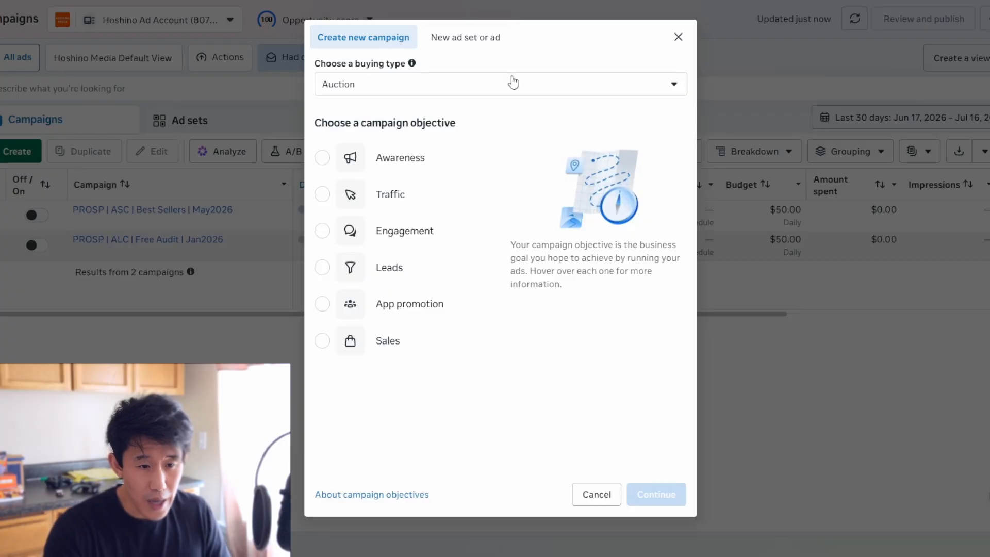
Choose Sales as the campaign objective and continue to the campaign settings.
left_click_drag(309, 129, 455, 124)
left_click(484, 127)
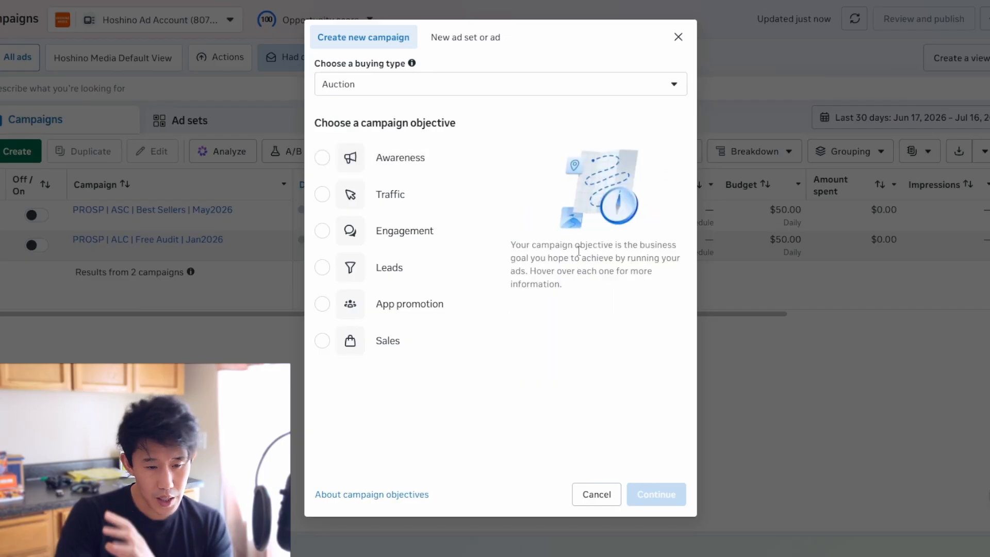
left_click(451, 352)
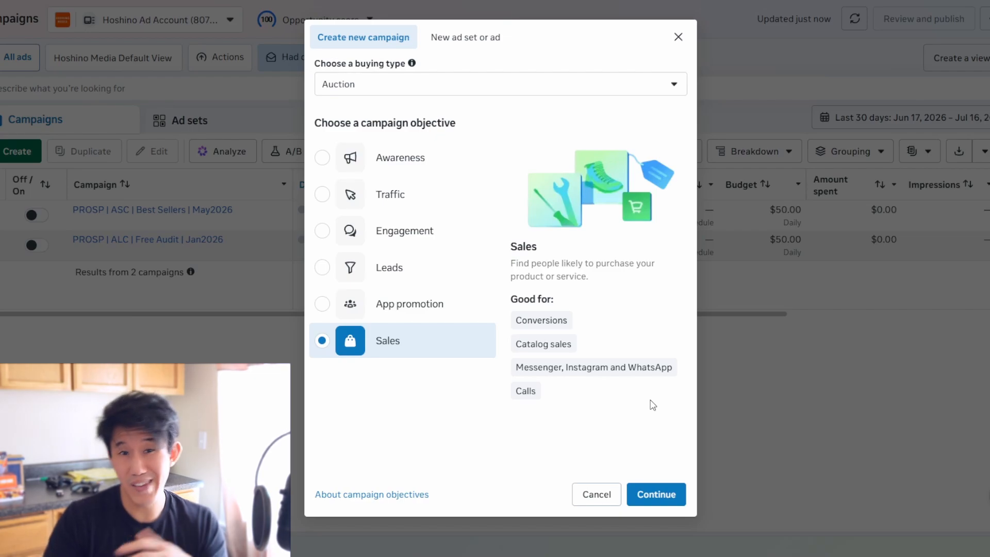
left_click(661, 503)
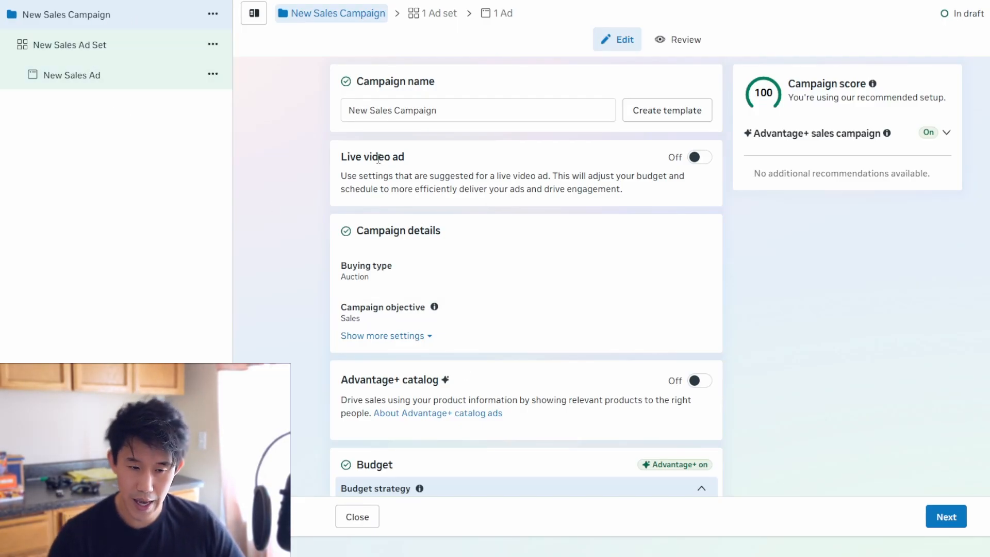
Name the campaign "Prospecting | New Customer 10% Off | 072026".
triple_click(470, 107)
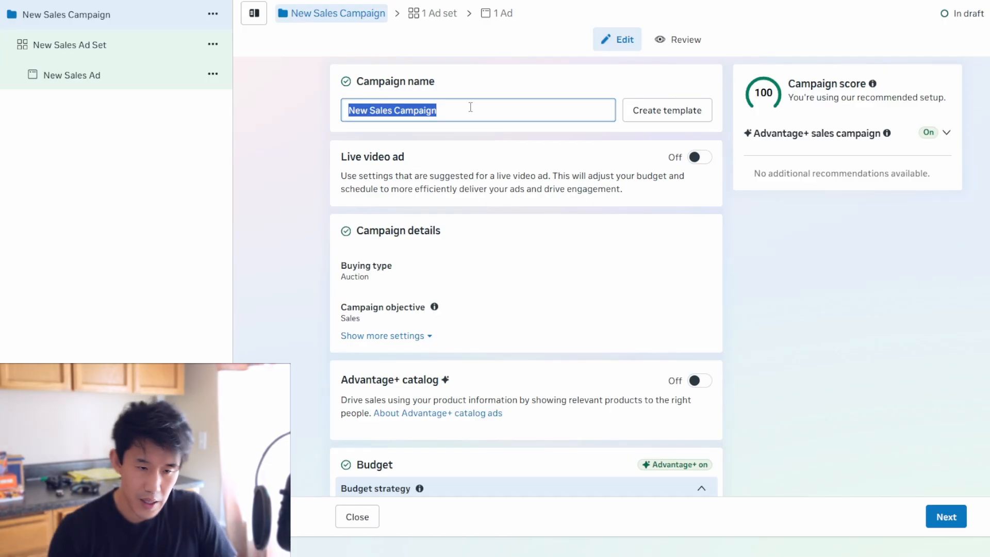
type("Prospecting |")
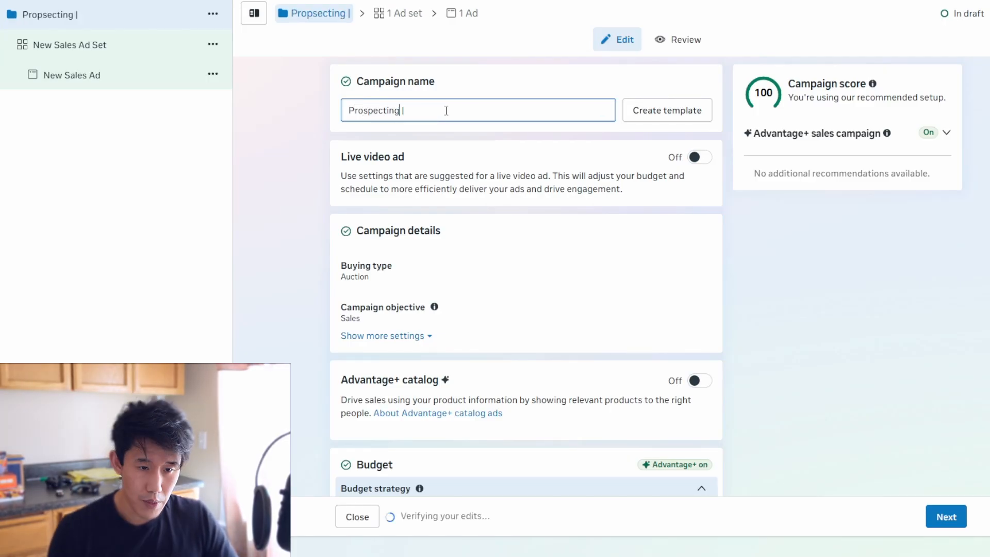
type(" N")
type(" New")
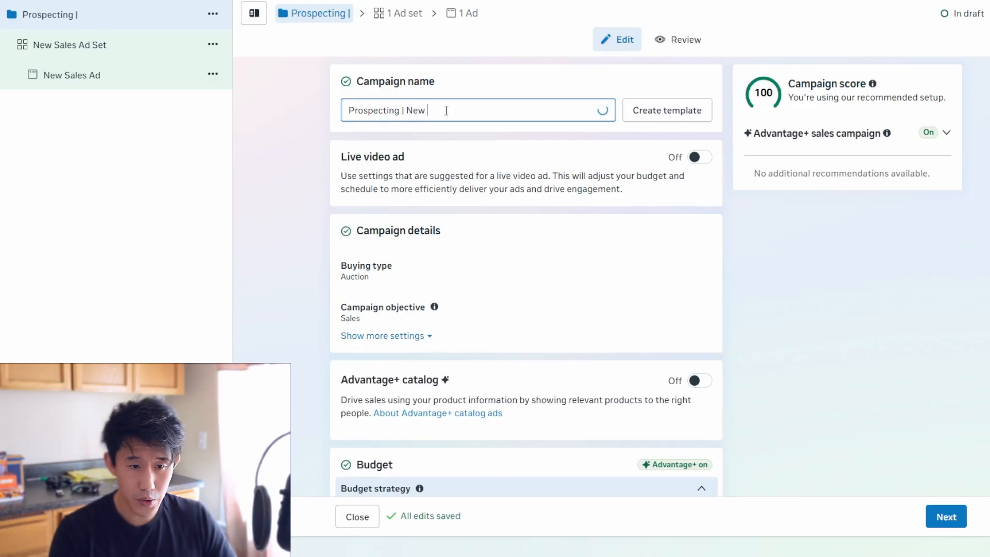
type(" Customer 10% Off |")
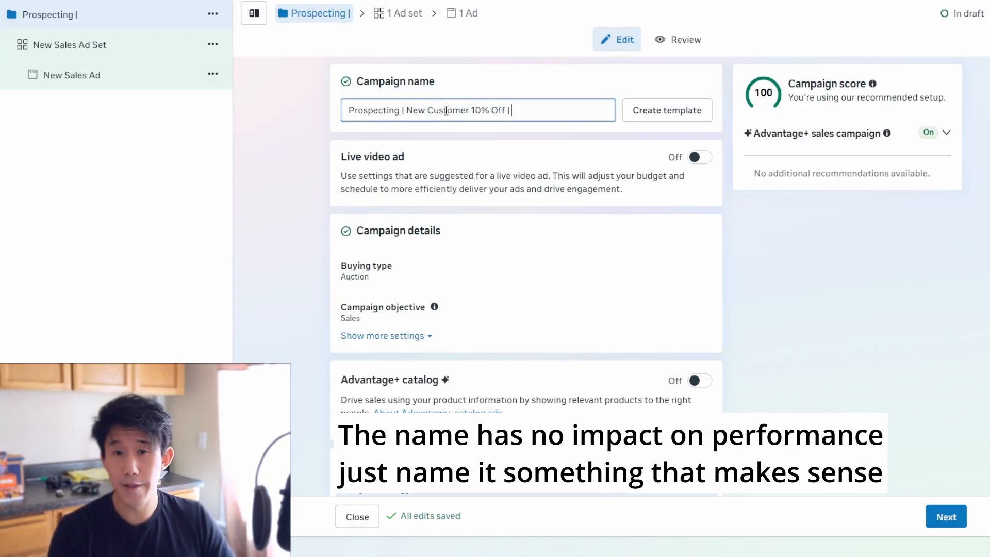
type(" 07")
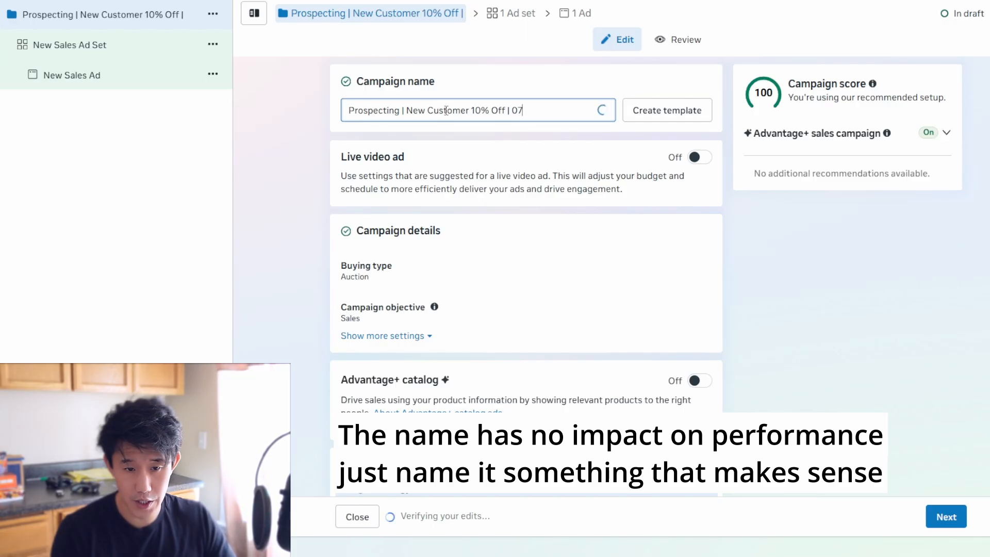
type("2026")
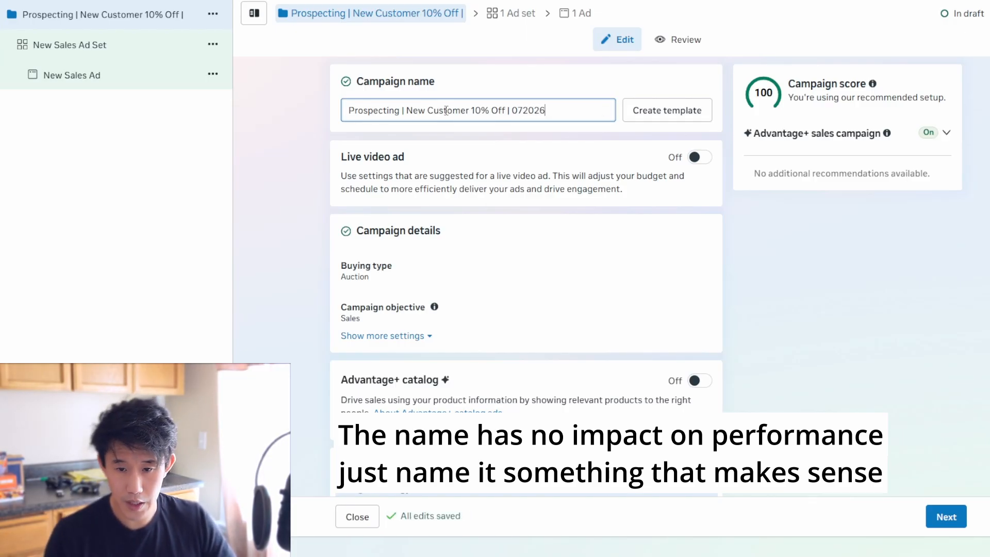
left_click(861, 235)
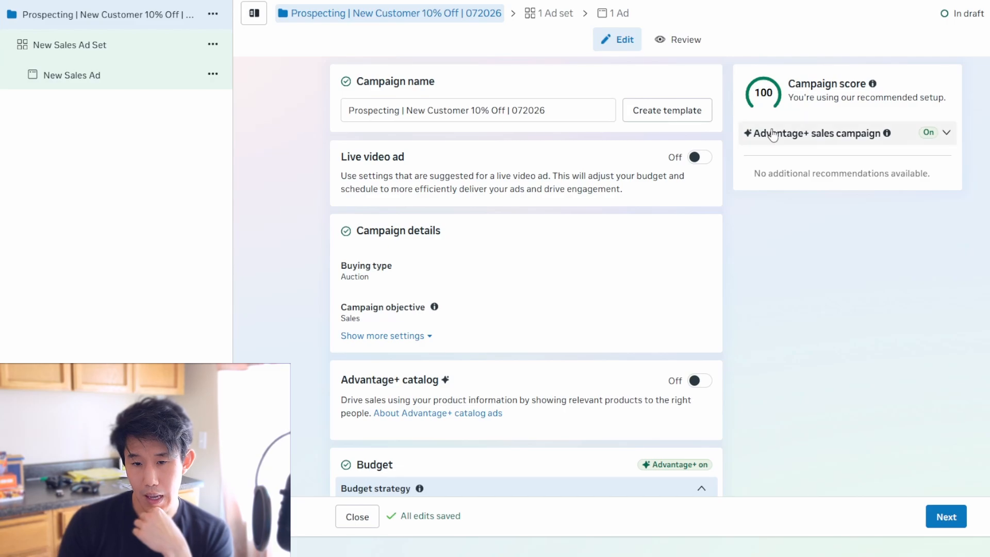
Examine the Advantage+ sales campaign breakdown under the campaign score and the description of the Live video ad setting.
left_click(877, 141)
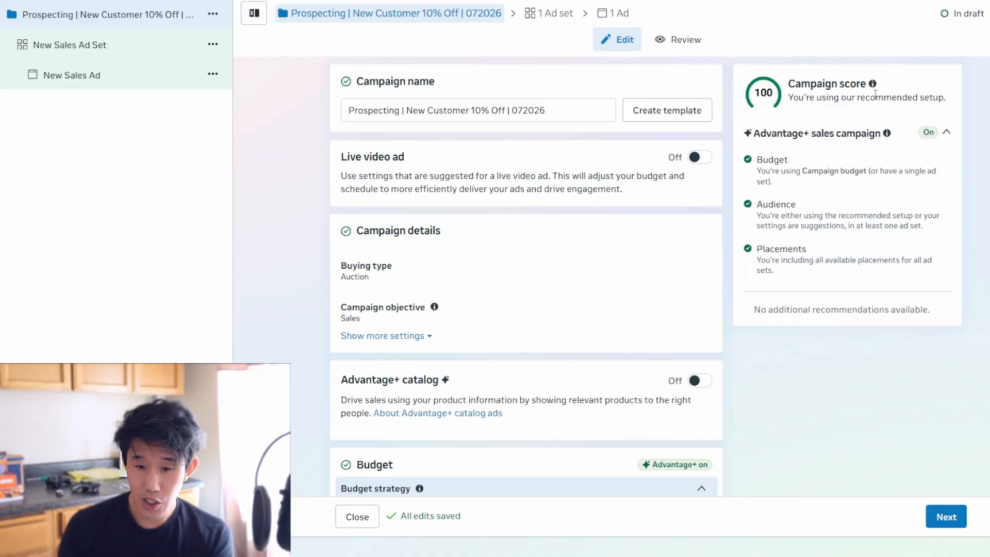
left_click_drag(874, 88, 896, 112)
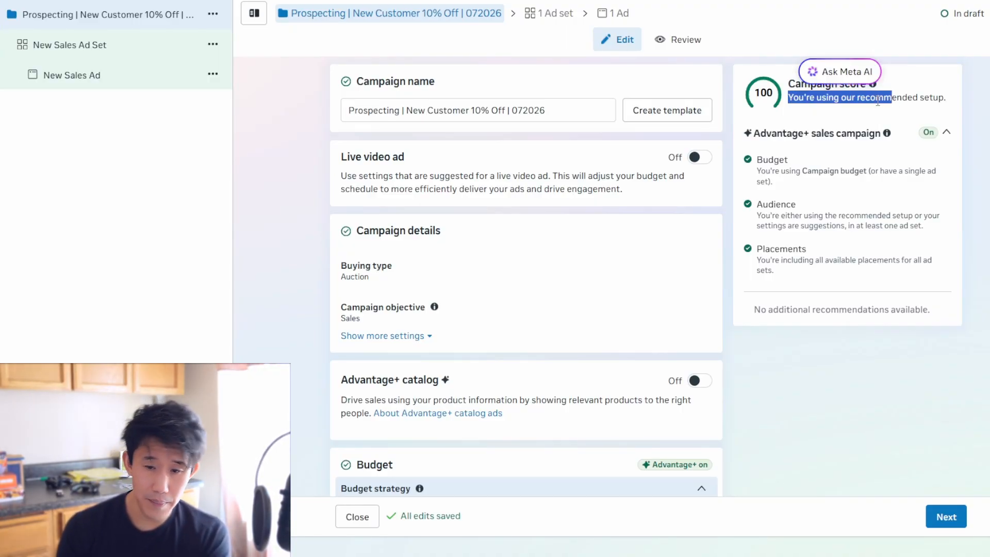
left_click(878, 102)
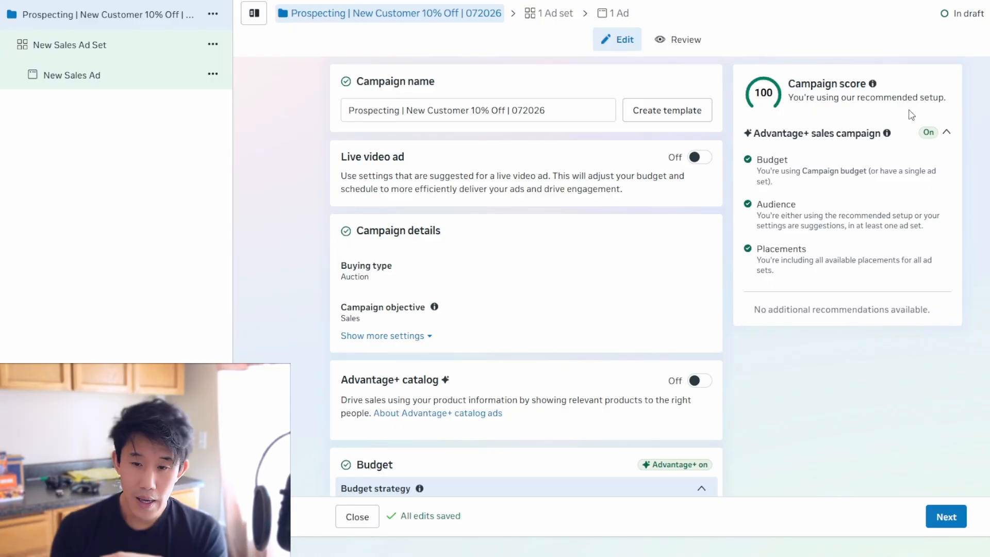
left_click_drag(794, 78, 910, 87)
left_click(868, 97)
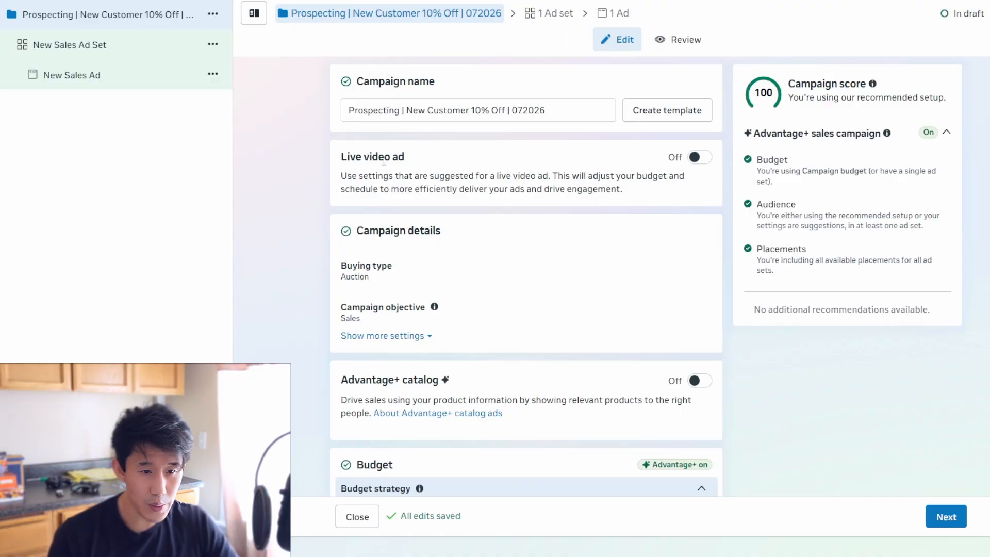
left_click_drag(398, 176, 624, 190)
left_click_drag(344, 155, 443, 197)
left_click(390, 191)
scroll(357, 213, "down", 1)
left_click_drag(642, 131, 558, 110)
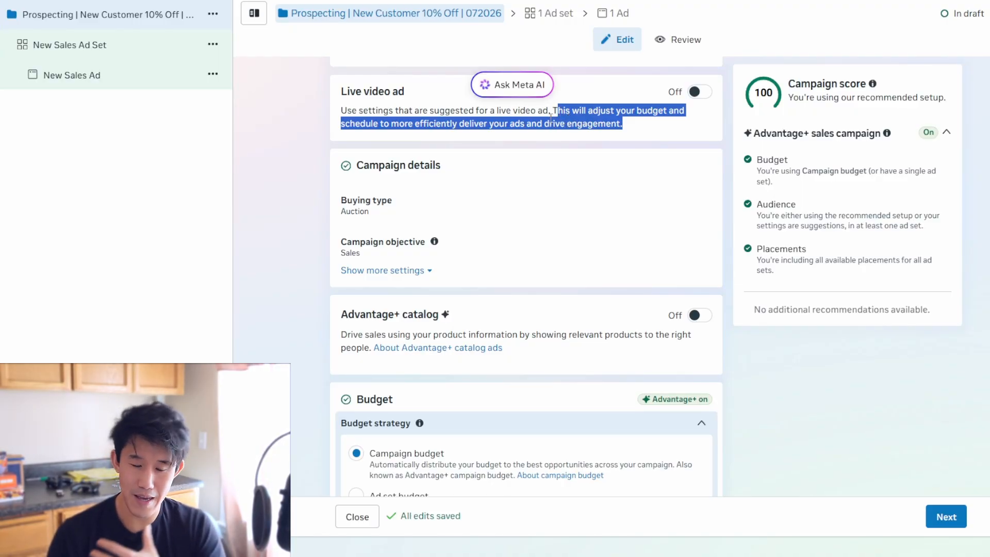
left_click(557, 110)
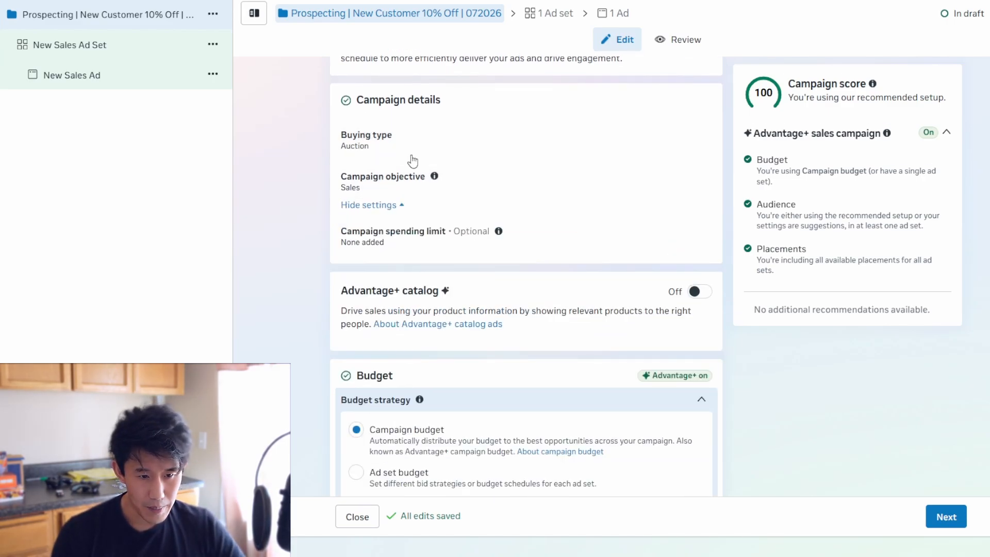
Look at the optional campaign spending limit settings in the campaign details without entering a limit.
scroll(278, 240, "down", 2)
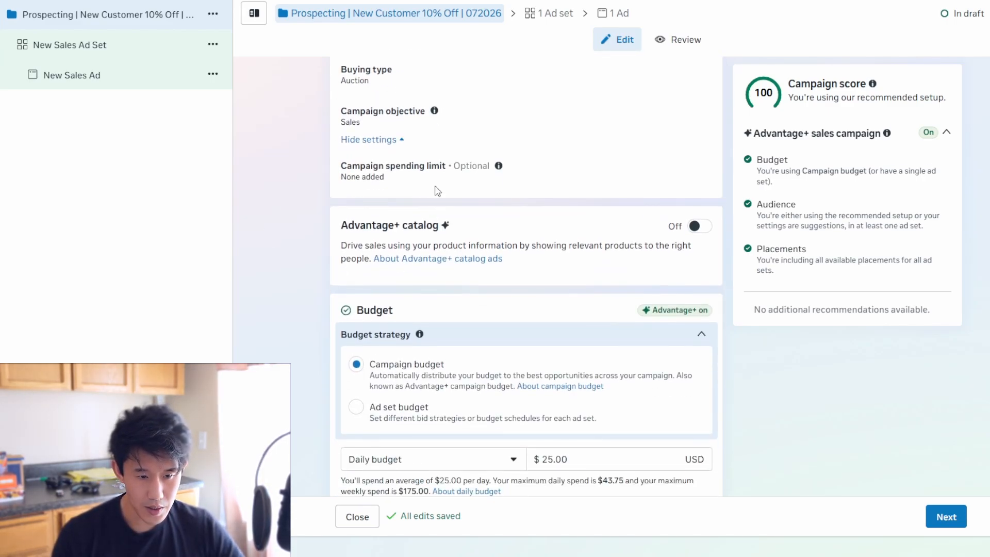
left_click(433, 166)
left_click(435, 226)
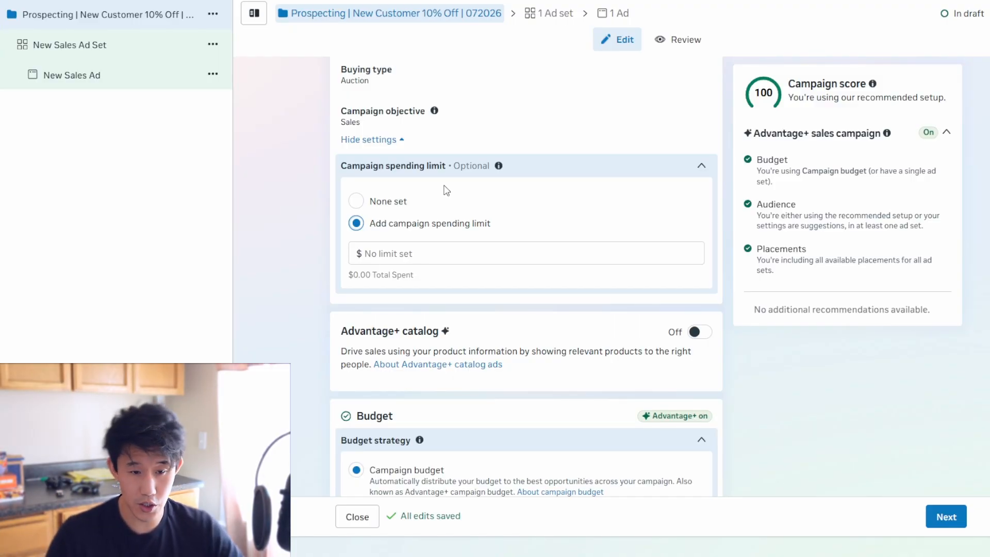
left_click(318, 159)
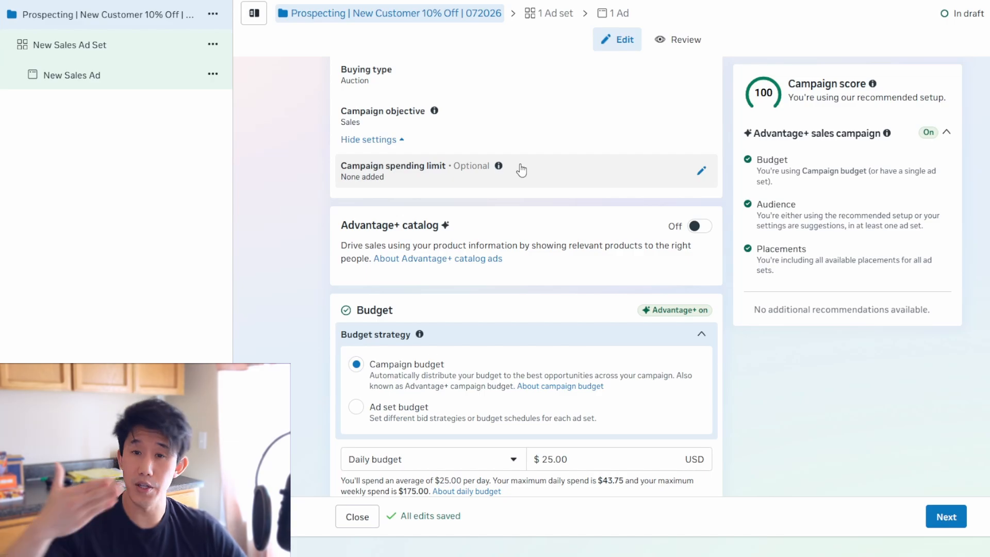
Read the description of the Advantage+ catalog setting, leaving the option off.
scroll(511, 175, "down", 1)
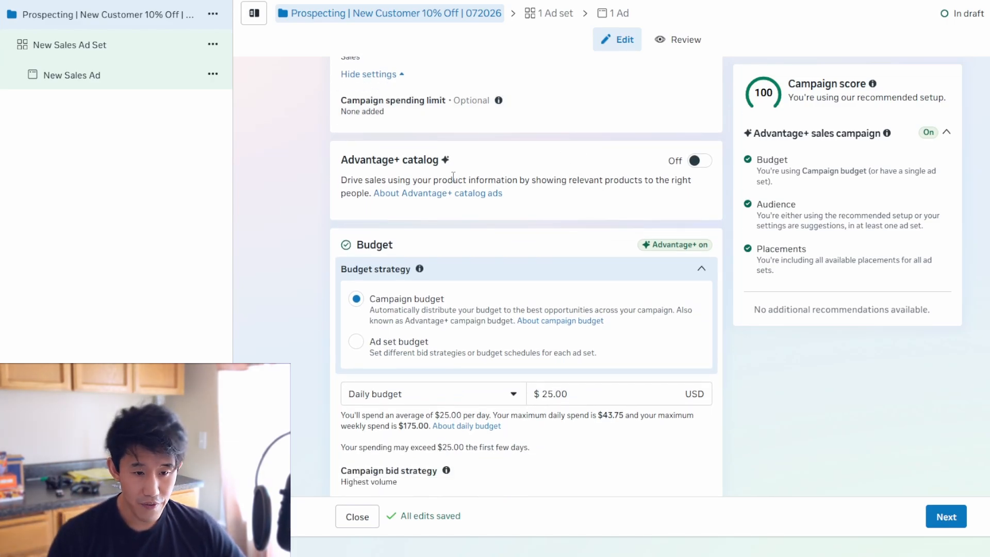
left_click_drag(571, 200, 526, 197)
left_click(532, 174)
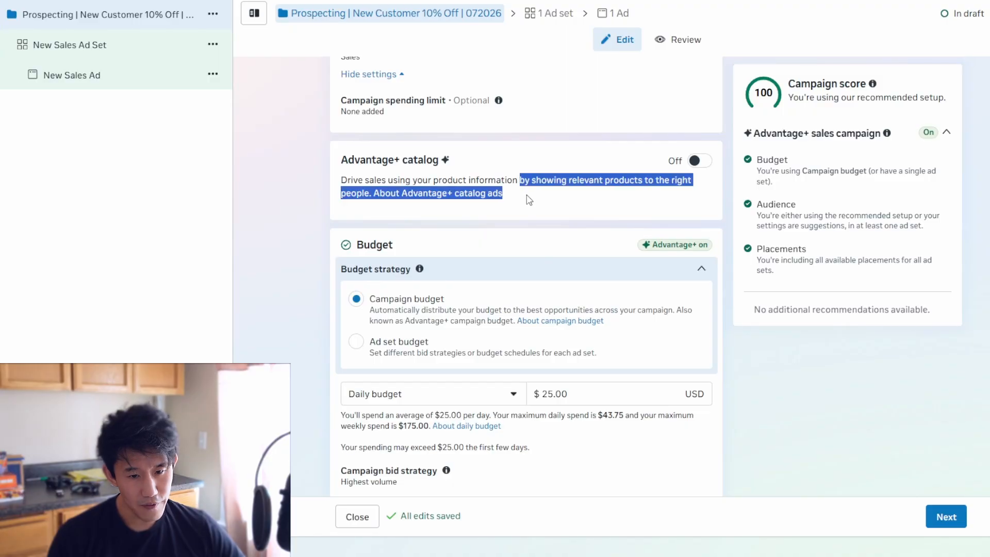
left_click(510, 182)
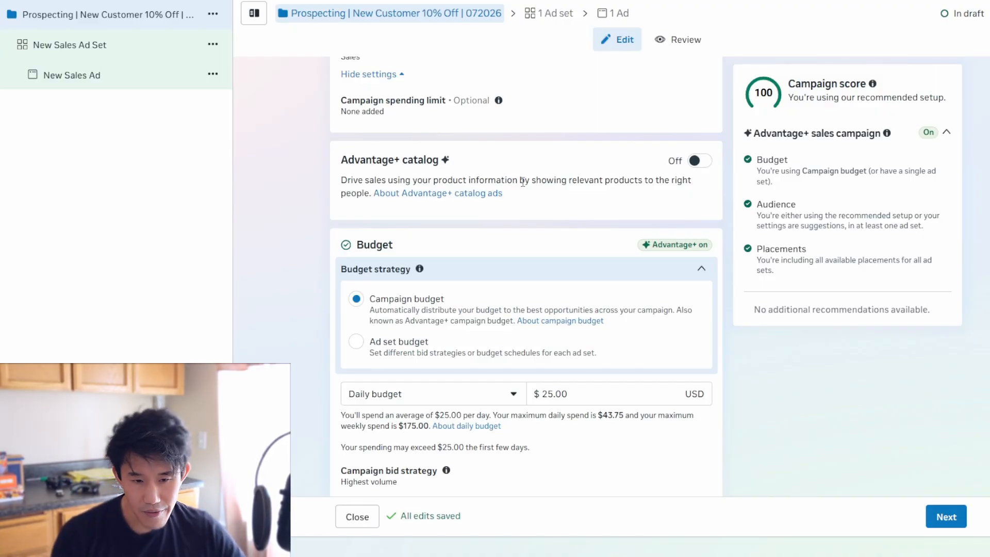
left_click_drag(520, 180, 523, 199)
left_click(520, 200)
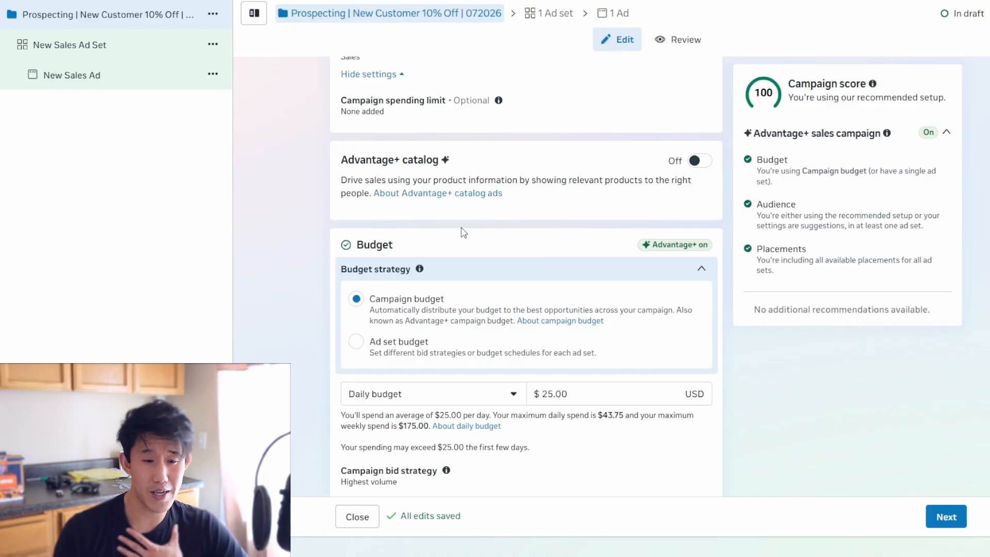
Keep the Campaign budget strategy, set the daily budget to $50, and check the resulting weekly spend.
scroll(496, 155, "down", 3)
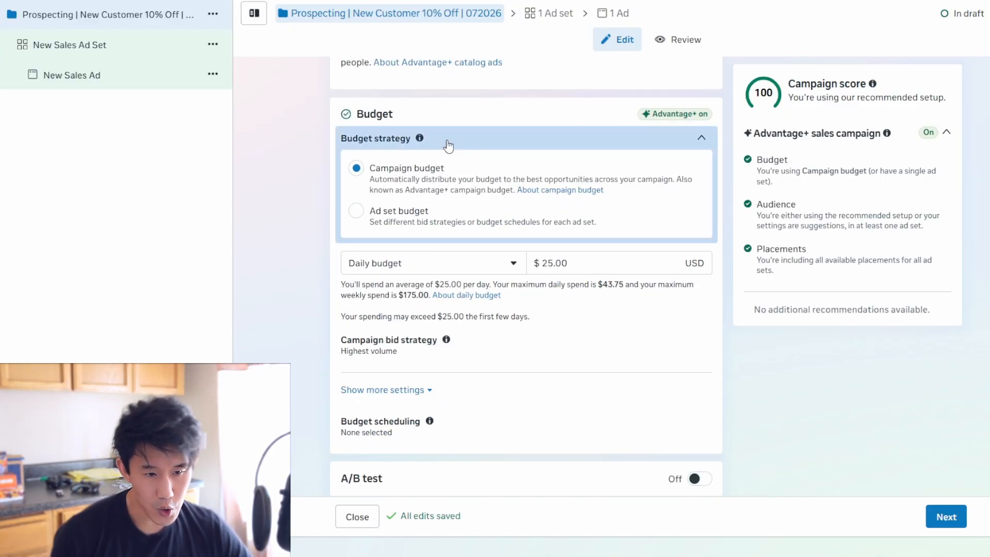
left_click_drag(384, 172, 449, 192)
left_click(268, 239)
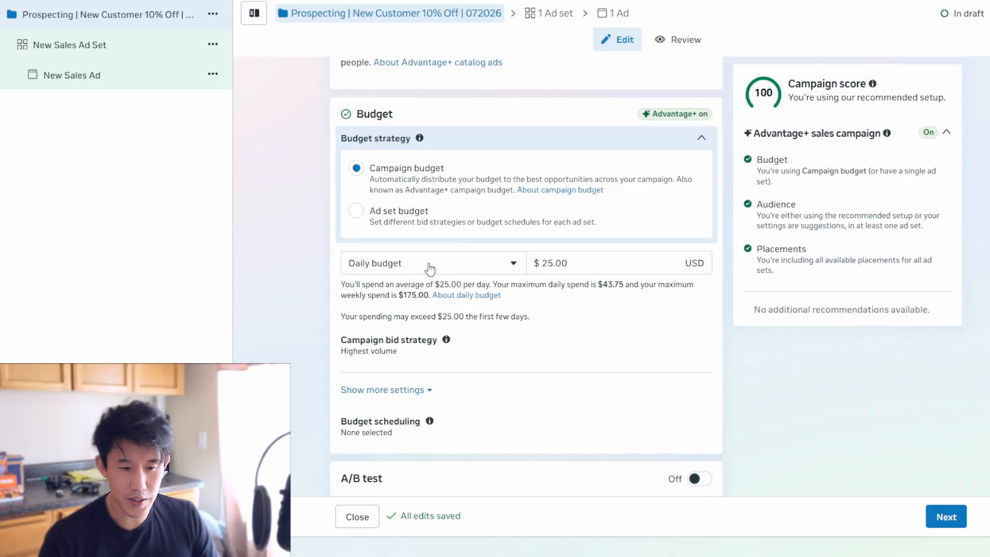
scroll(428, 264, "down", 1)
left_click(423, 203)
left_click(422, 203)
double_click(577, 197)
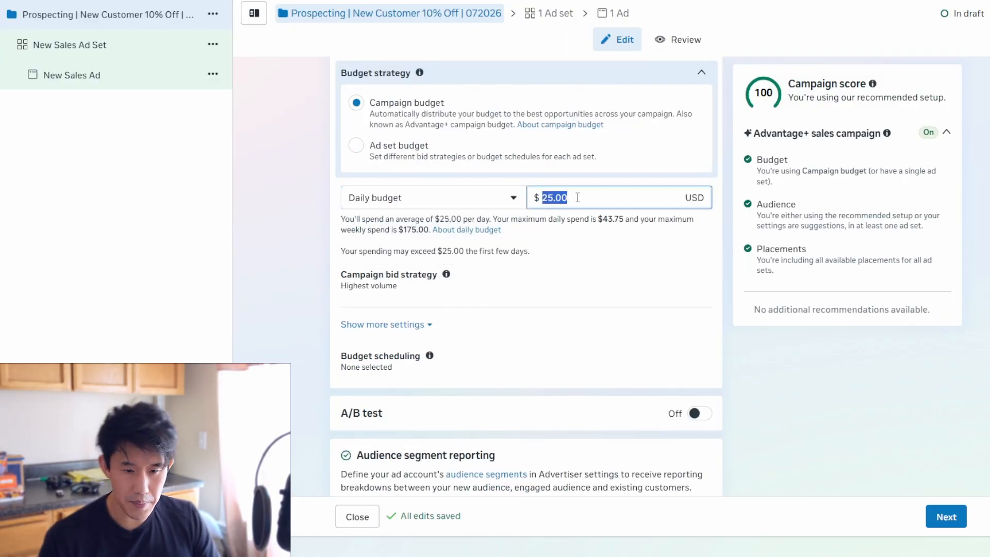
type("50")
left_click(382, 216)
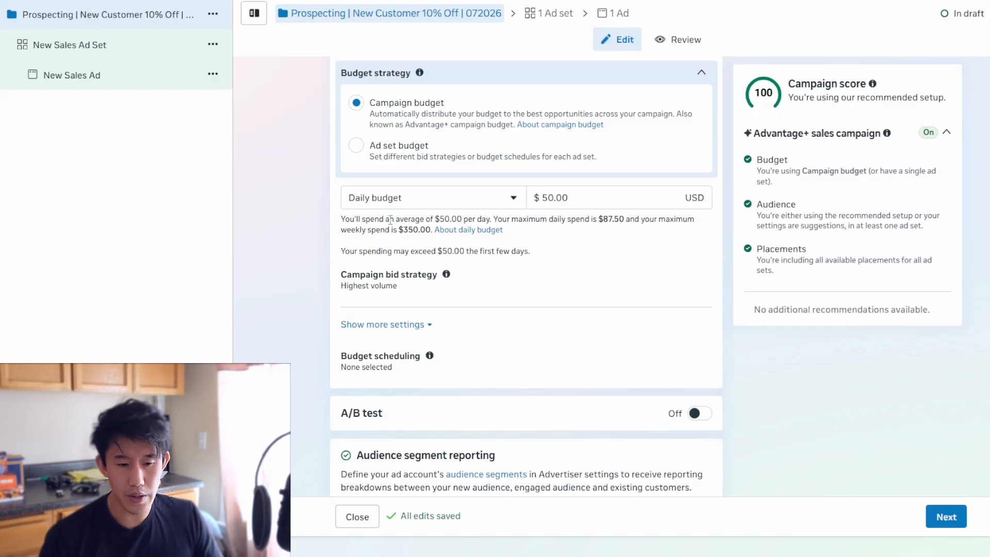
left_click_drag(346, 230, 431, 231)
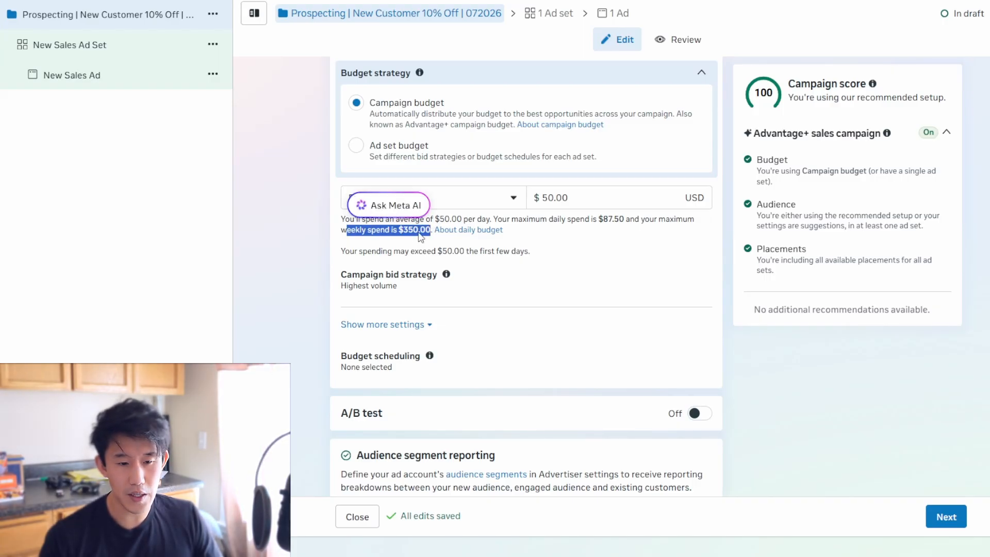
left_click(520, 232)
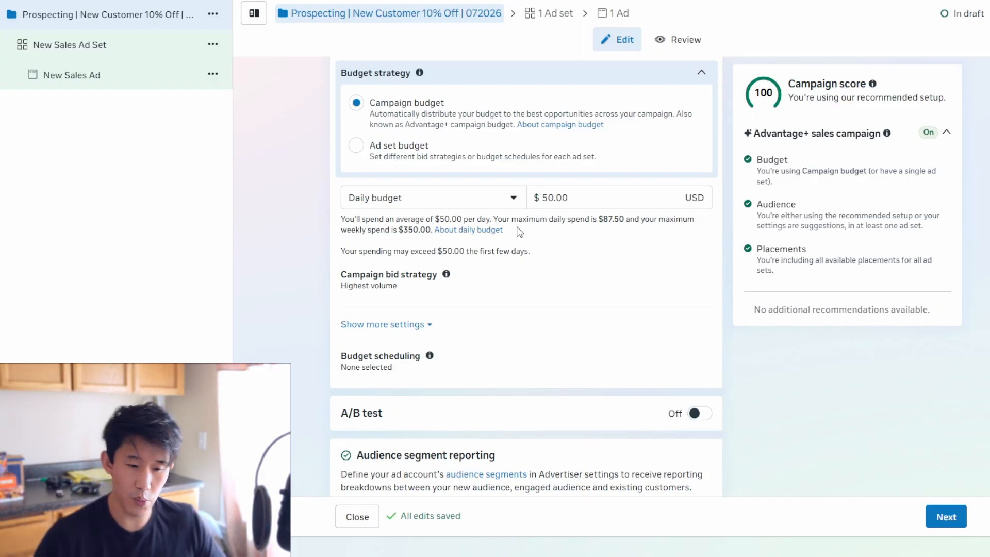
Review the campaign bid strategy options and switch from Highest volume to Cost per result goal.
left_click(494, 276)
scroll(471, 237, "down", 1)
left_click(432, 190)
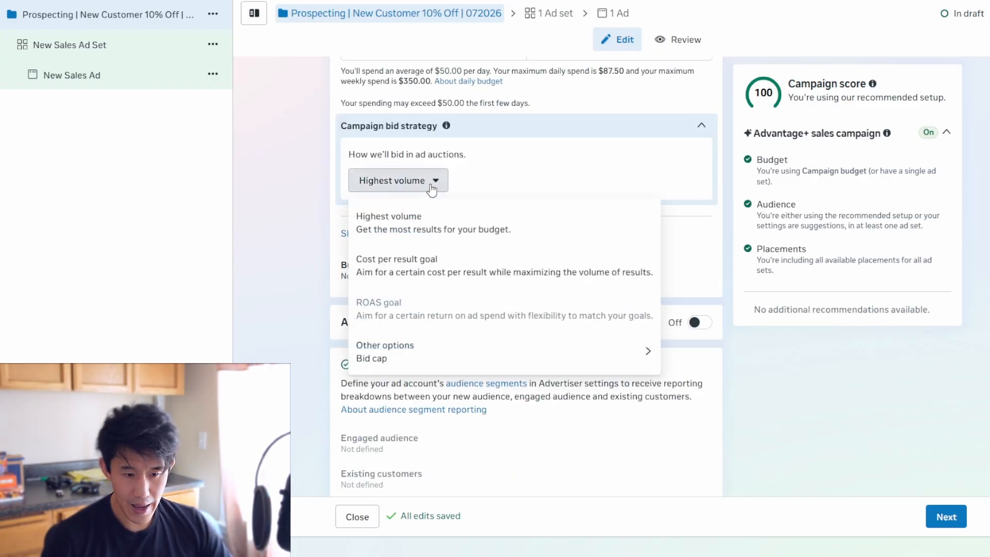
left_click(431, 190)
left_click(423, 191)
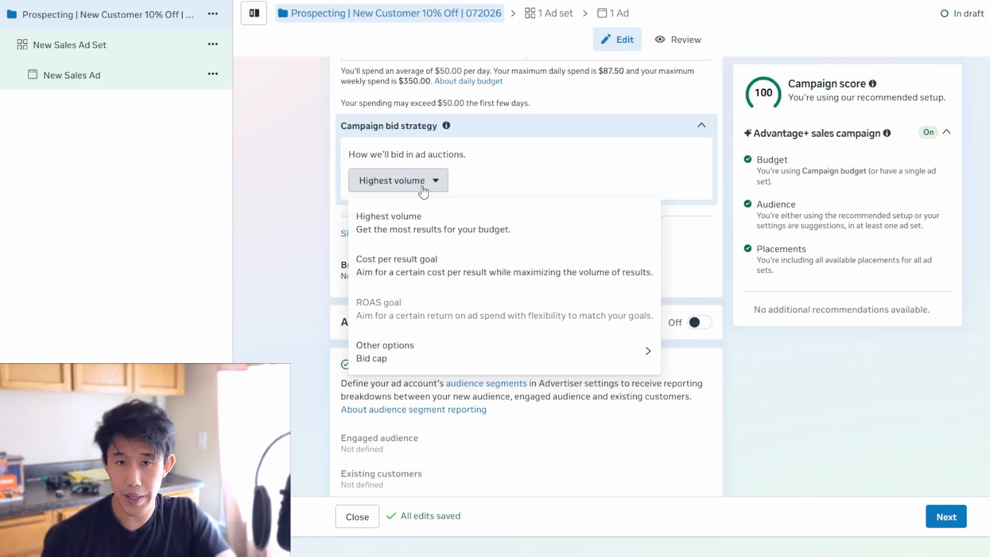
left_click(486, 273)
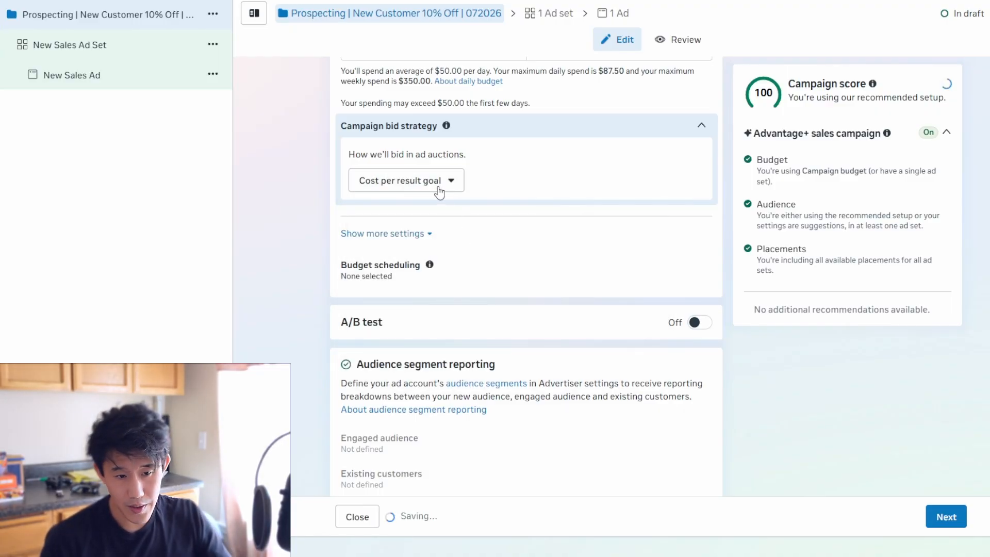
Check the Bid cap option and return the campaign bid strategy to Highest volume, accepting the reset of saved bid amounts.
left_click(454, 183)
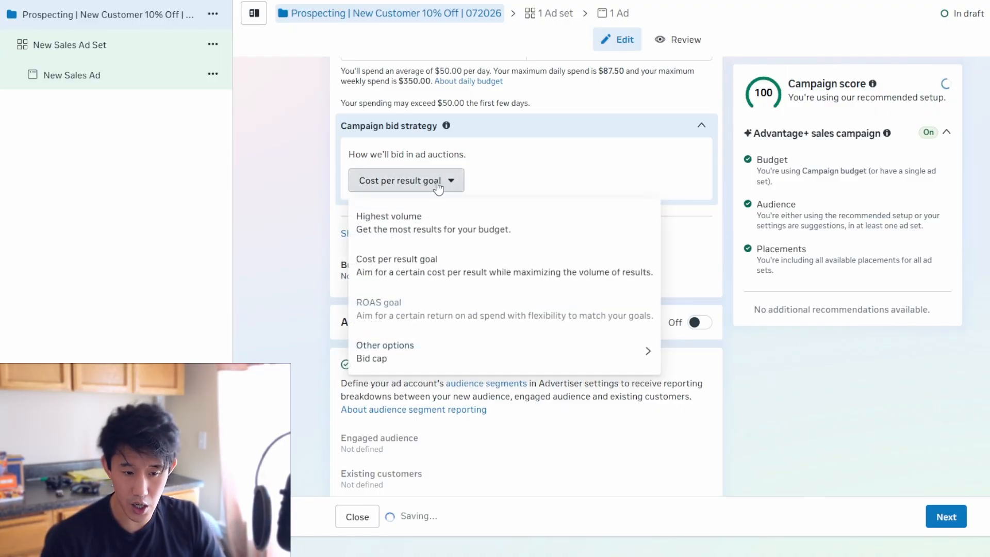
mouse_move(438, 349)
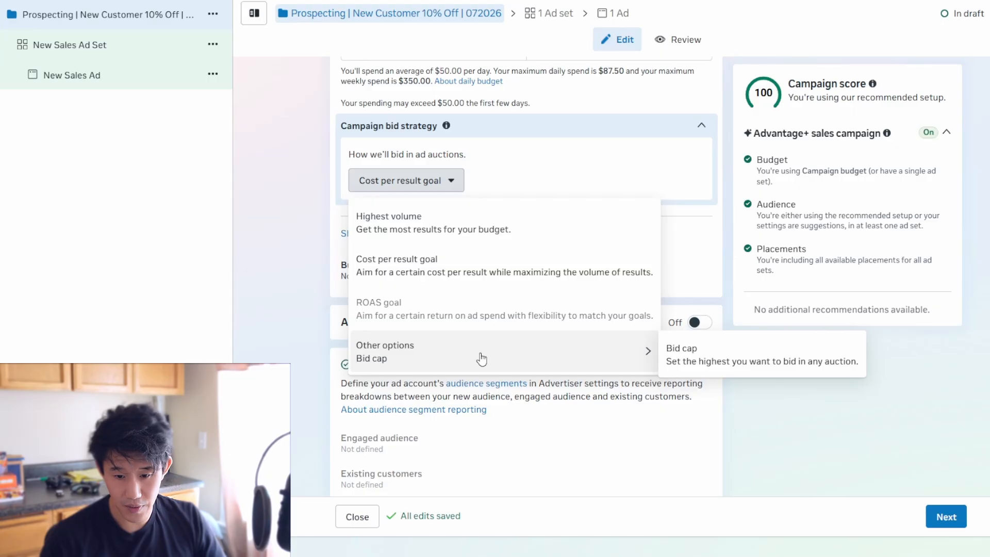
left_click(438, 212)
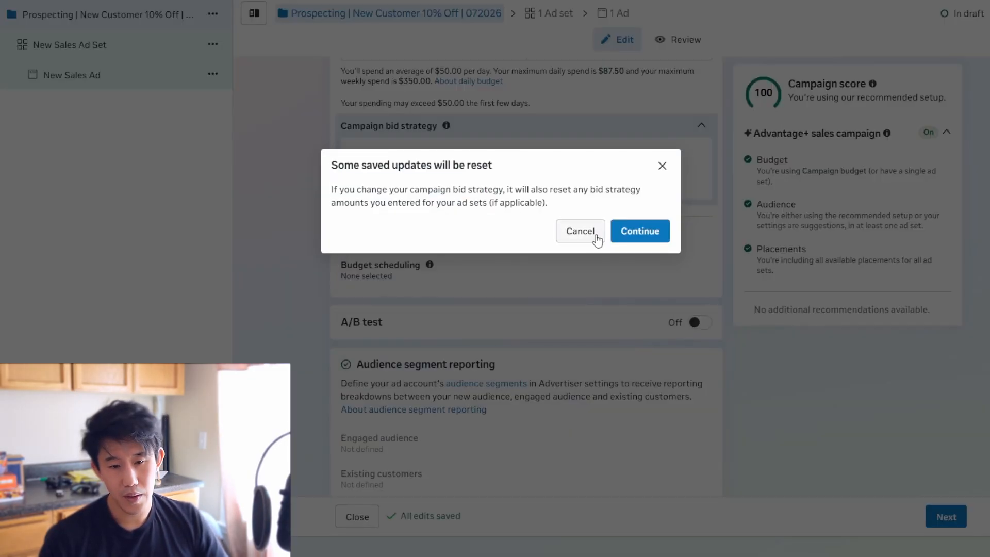
left_click(652, 233)
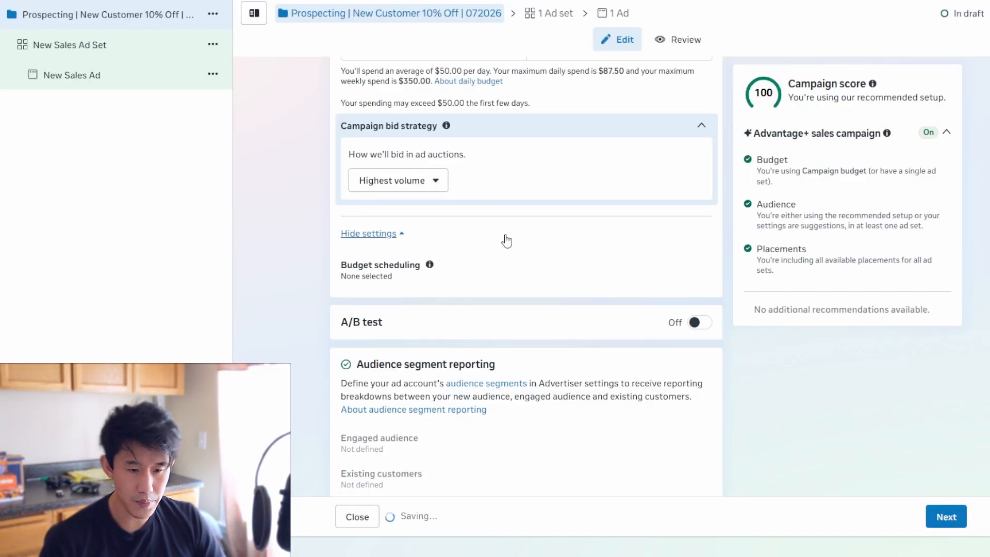
Show the additional campaign budget settings and look at the budget scheduling option without scheduling any increases.
left_click(418, 234)
left_click(410, 264)
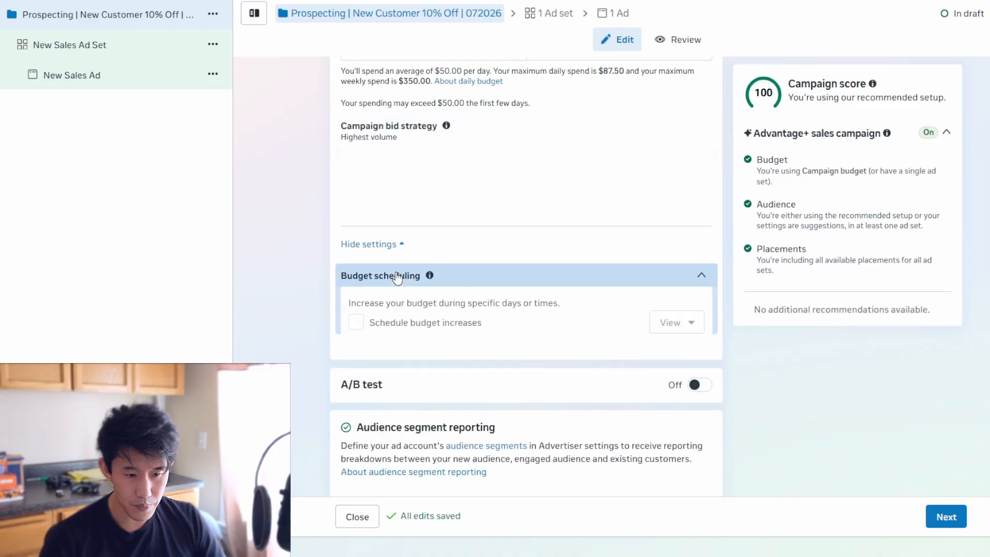
left_click(513, 218)
Look through the Special Ad Categories without declaring any, and continue to the ad set settings.
scroll(513, 221, "down", 3)
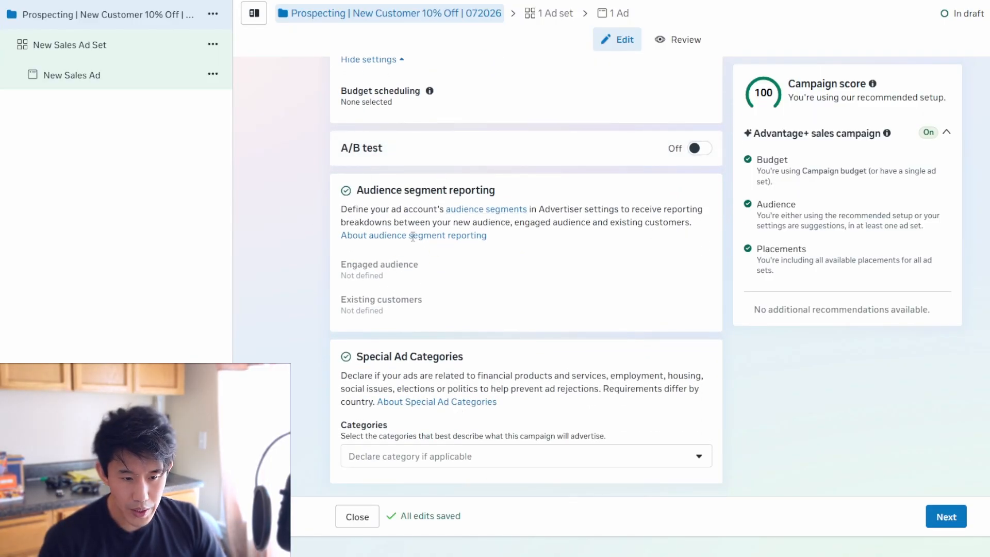
left_click(533, 463)
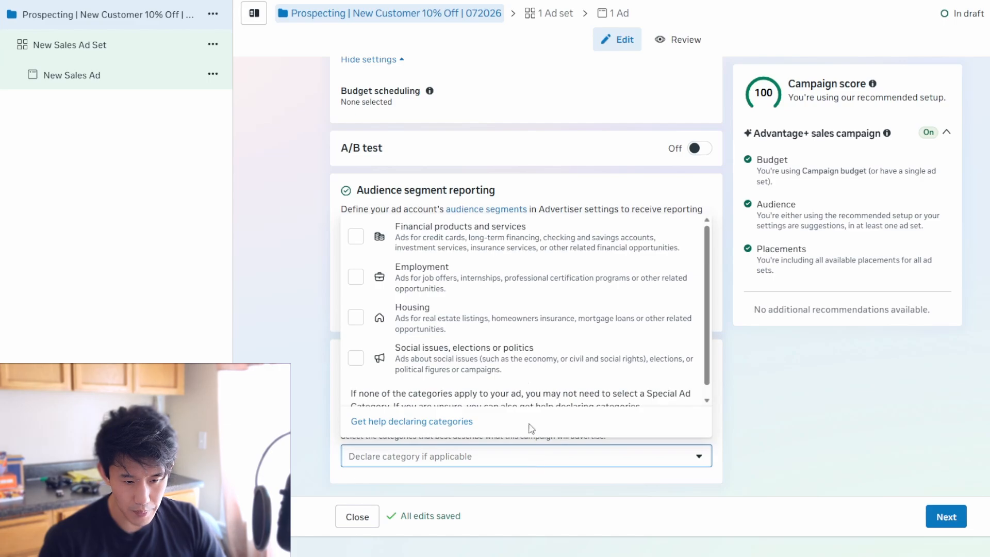
scroll(455, 240, "down", 1)
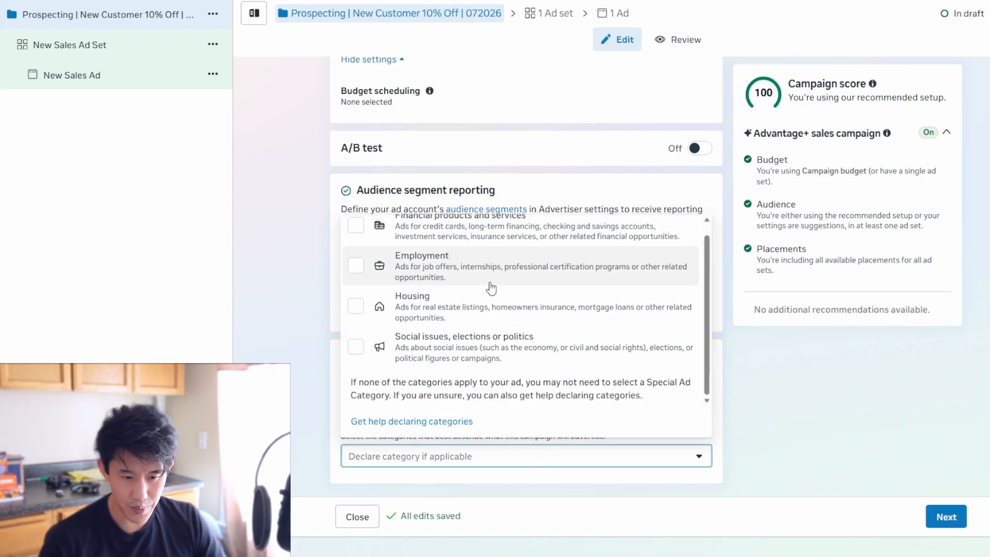
left_click(288, 269)
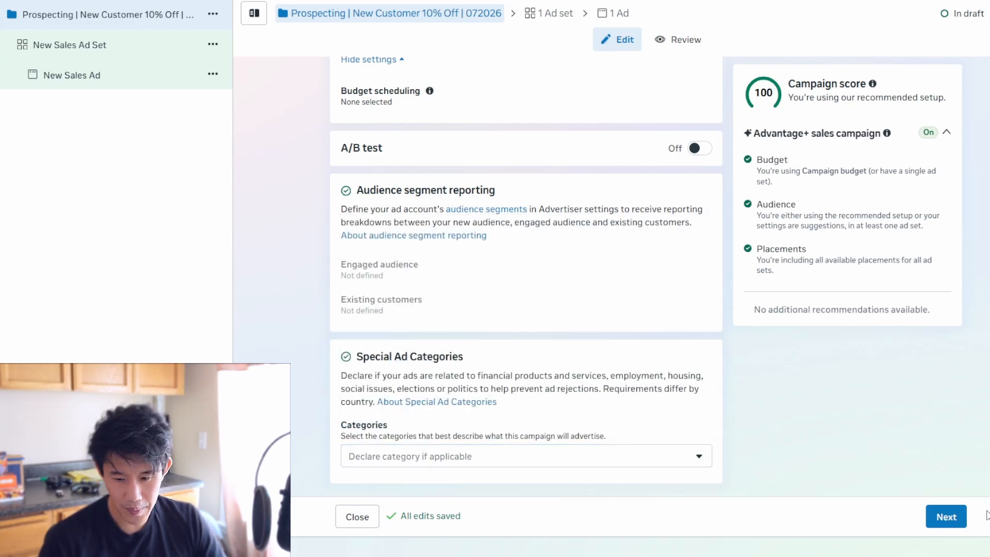
left_click(955, 518)
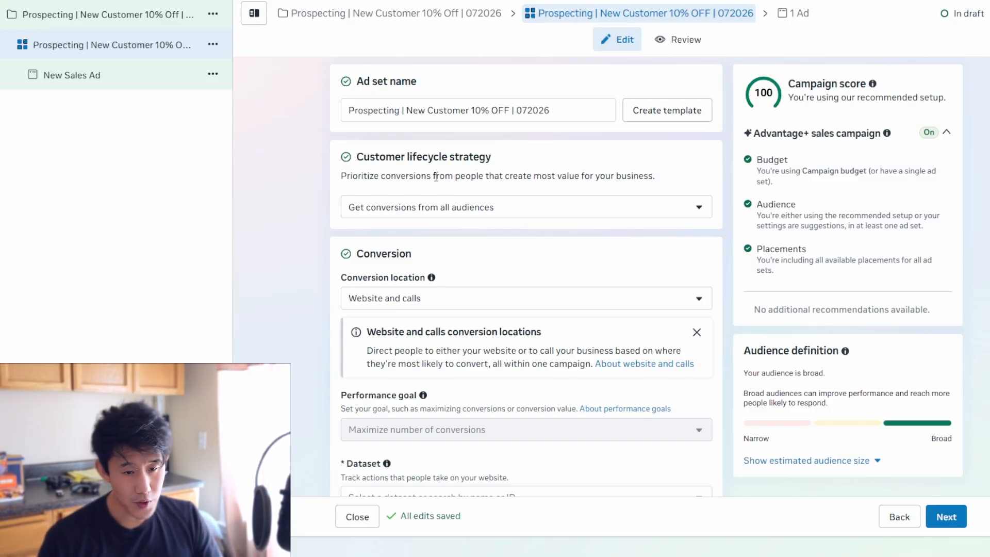
Read the customer lifecycle strategy description and compare its options, keeping Get conversions from all audiences.
triple_click(542, 176)
left_click(276, 200)
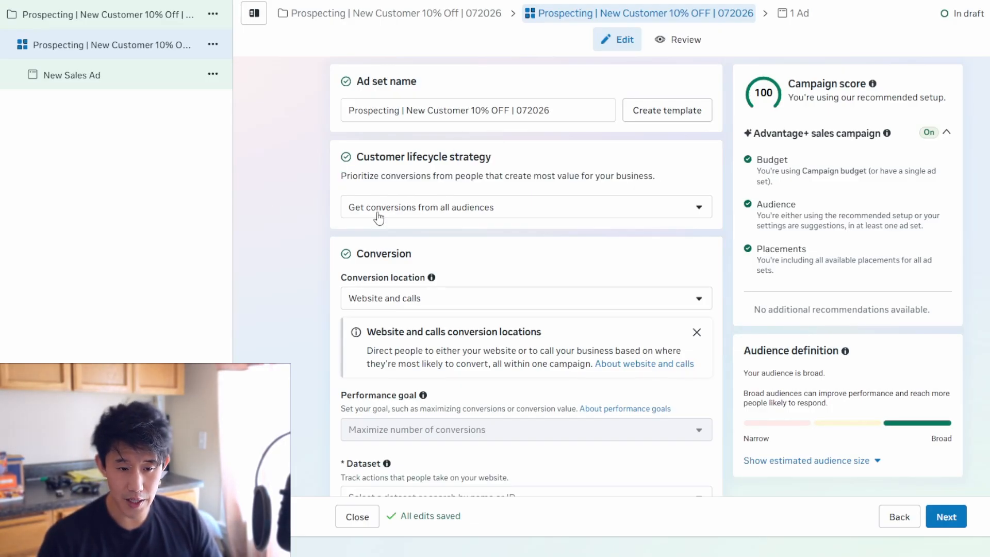
left_click(485, 218)
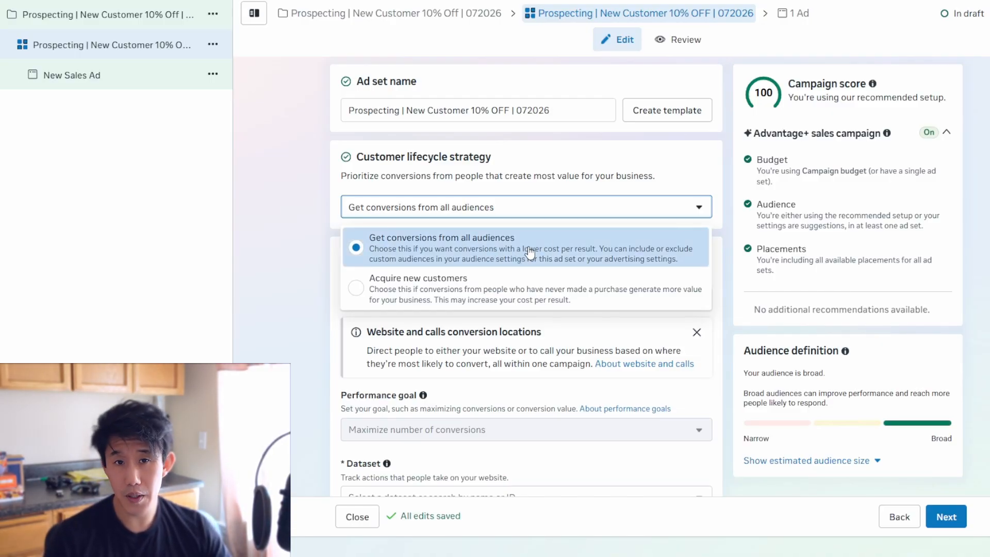
double_click(437, 159)
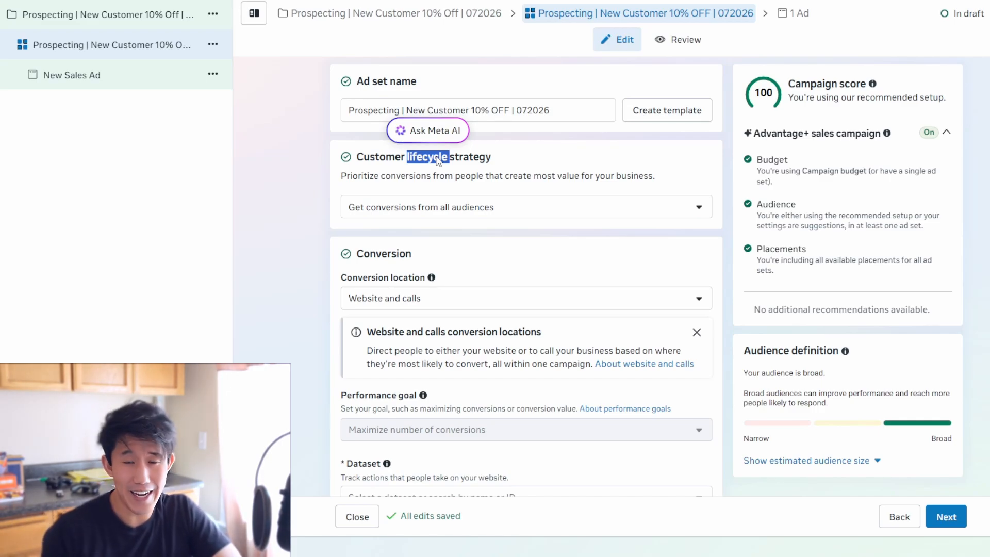
left_click(423, 207)
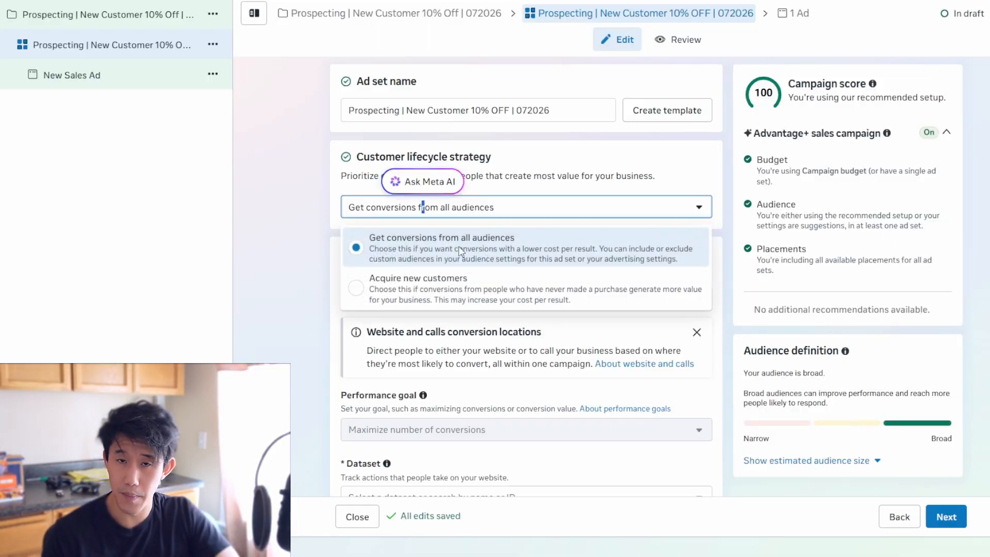
left_click(288, 223)
Set the ad set's conversion location to the single destination Website.
scroll(258, 215, "down", 3)
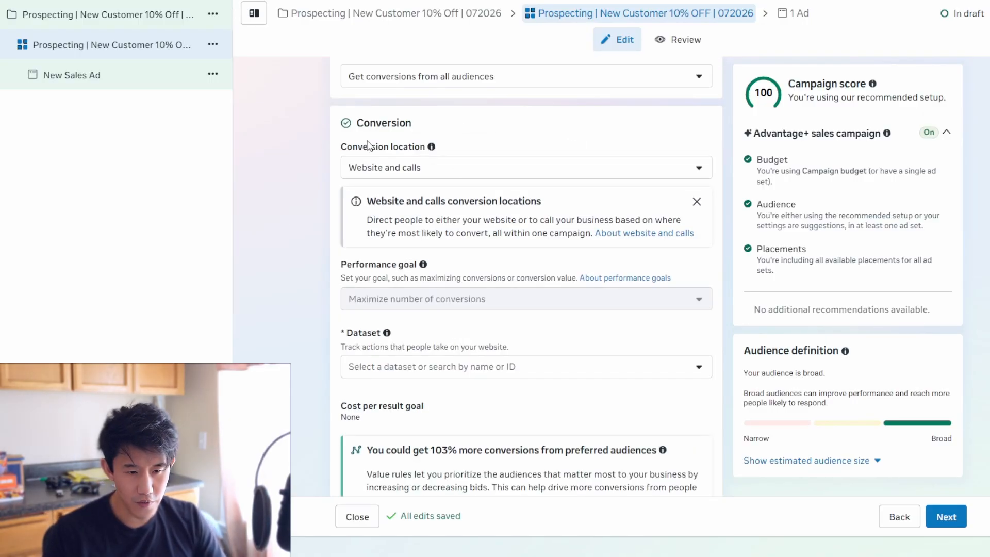
left_click(406, 168)
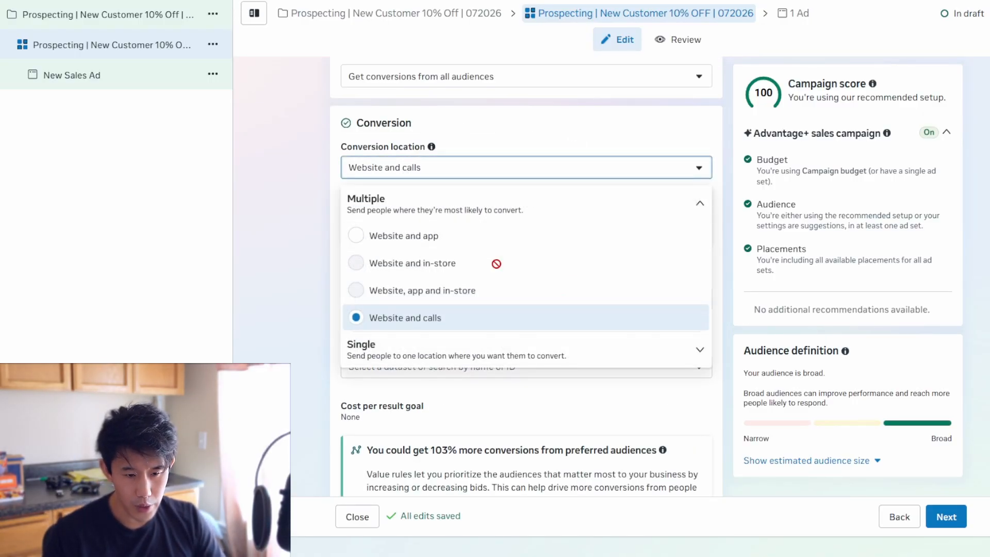
left_click(663, 353)
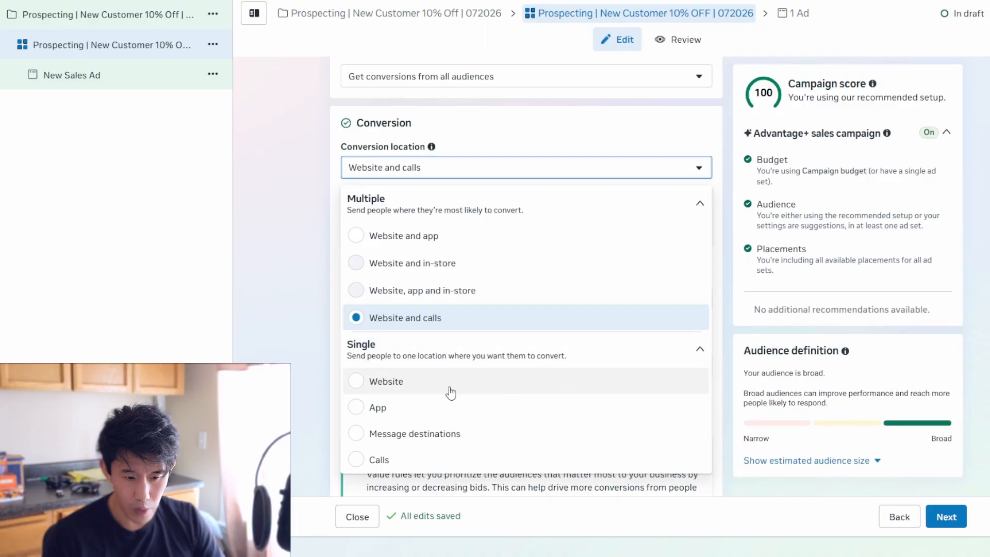
left_click(432, 388)
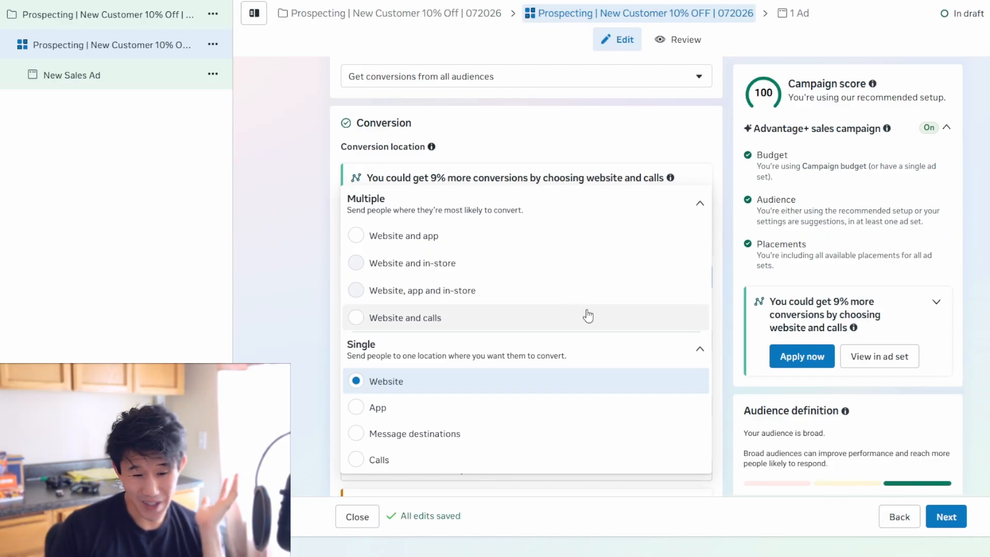
scroll(588, 315, "down", 1)
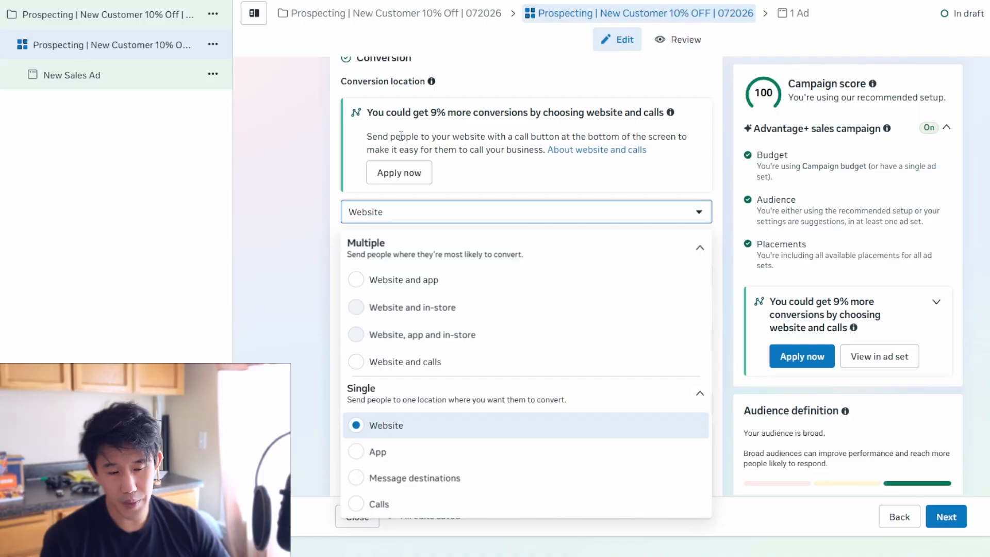
left_click(276, 180)
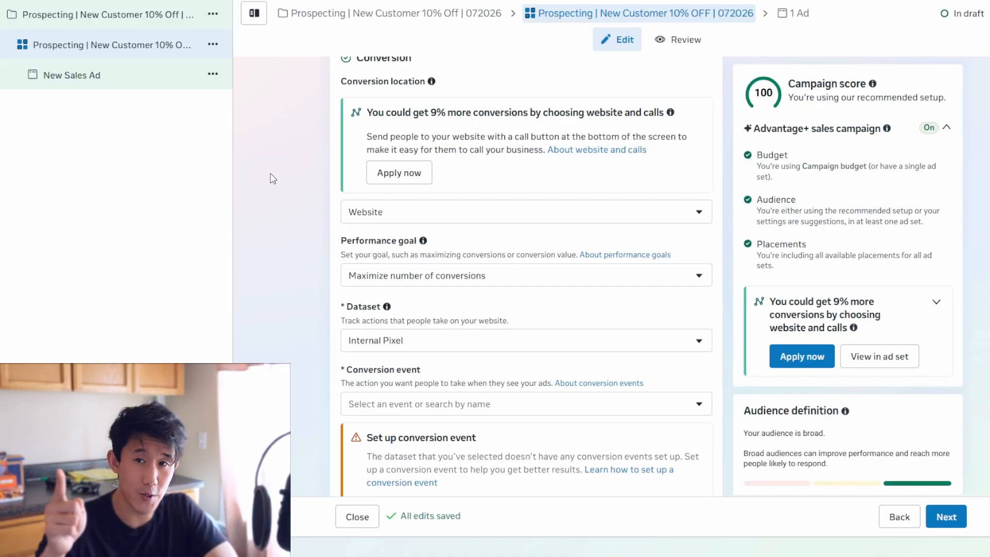
Review the available performance goals for the ad set, keeping Maximize number of conversions.
scroll(316, 242, "down", 1)
left_click(433, 217)
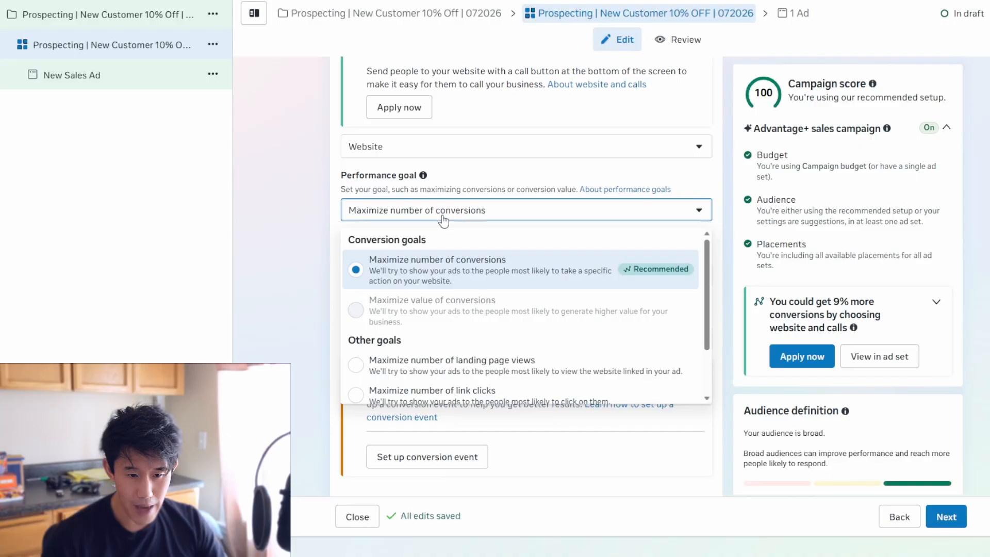
scroll(494, 317, "down", 1)
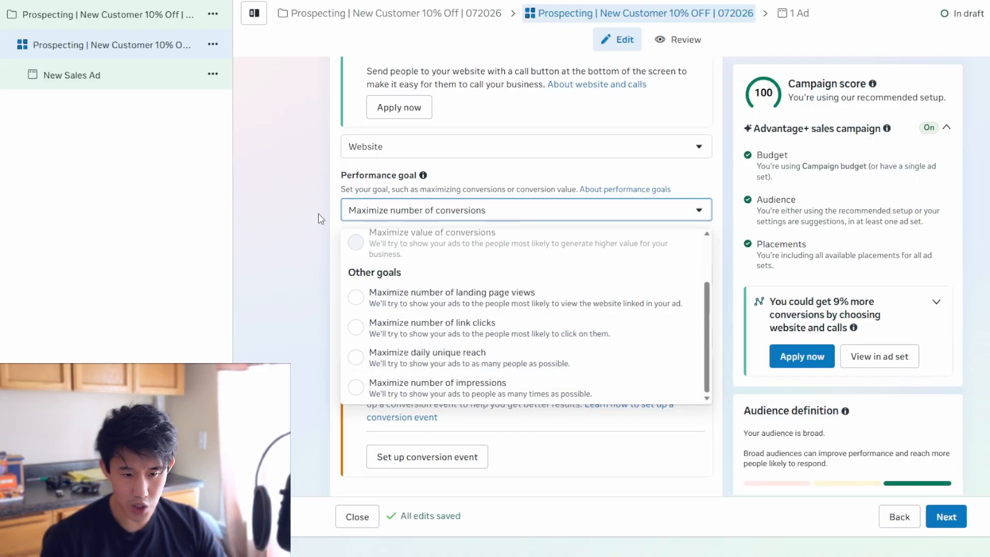
left_click(290, 214)
Check the datasets available for tracking website actions, keeping Internal Pixel.
scroll(435, 146, "down", 3)
left_click(431, 144)
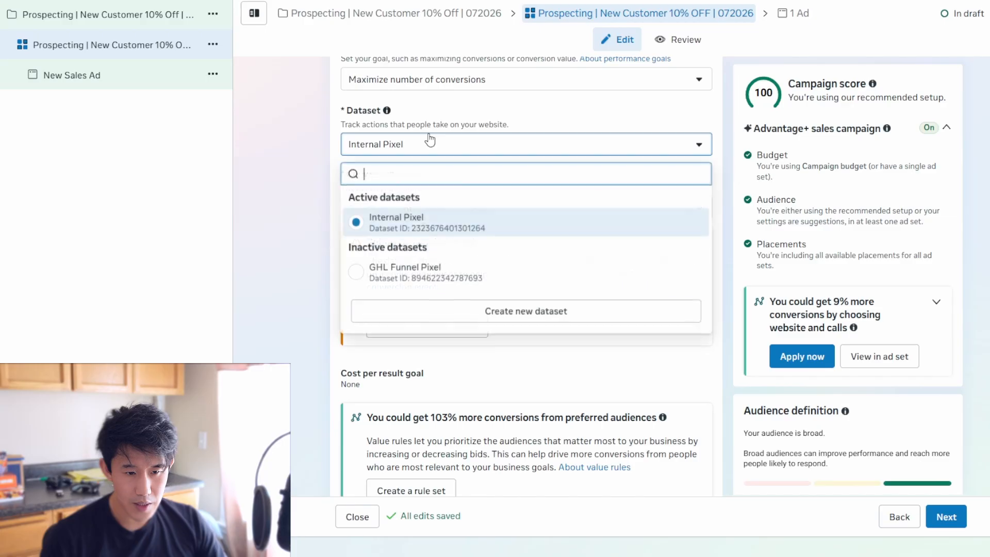
left_click(323, 223)
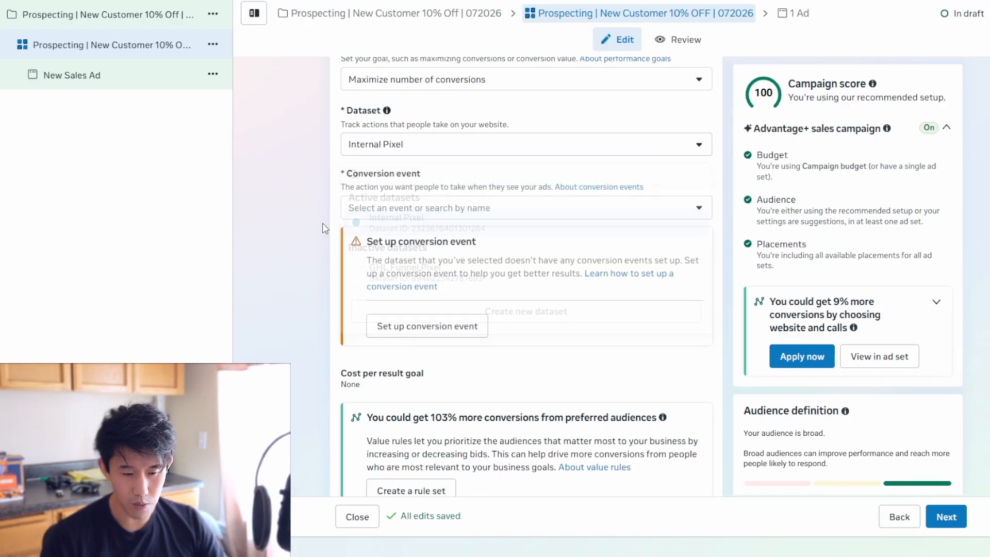
Look through the conversion events and choose Purchase as the ad set's conversion event.
left_click(415, 207)
scroll(456, 285, "down", 3)
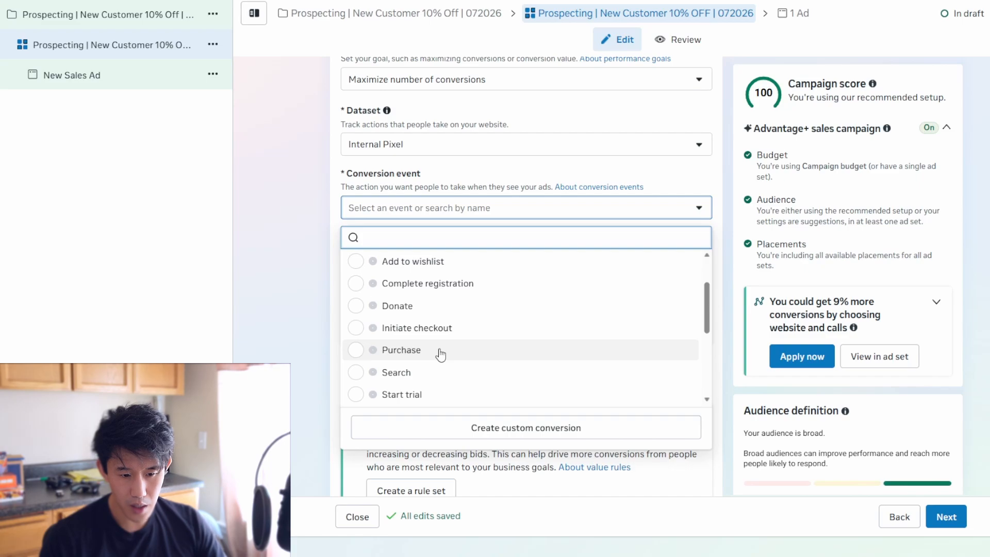
scroll(403, 317, "up", 3)
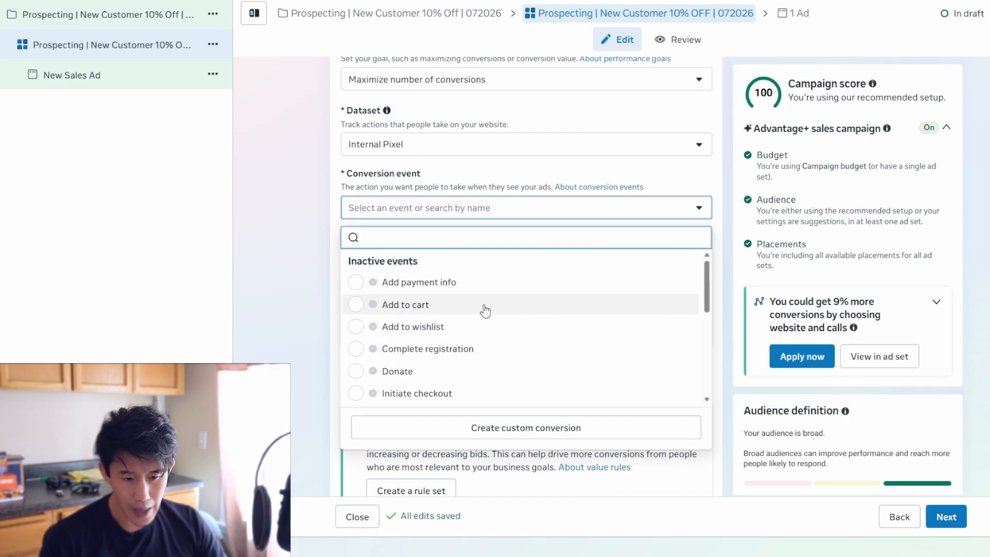
scroll(530, 314, "down", 5)
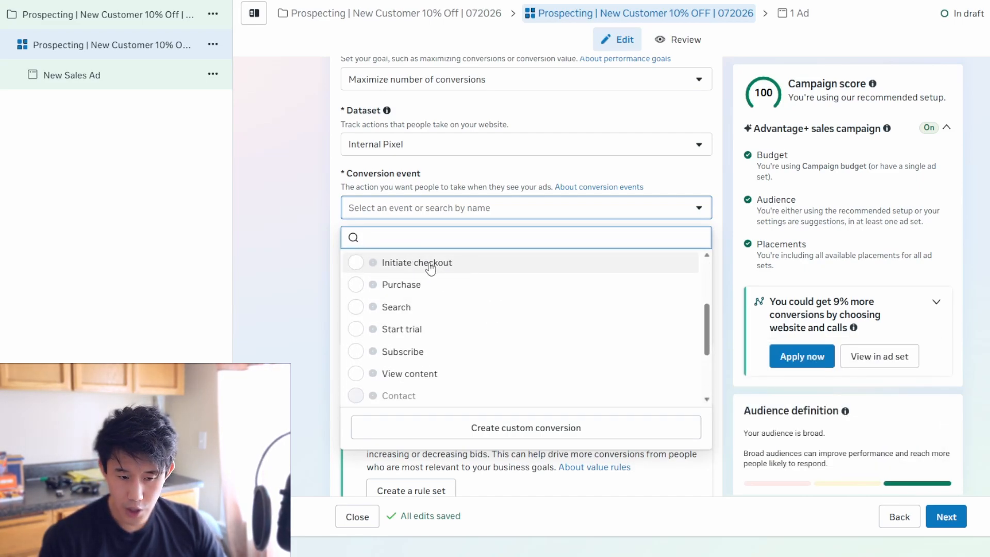
mouse_move(439, 291)
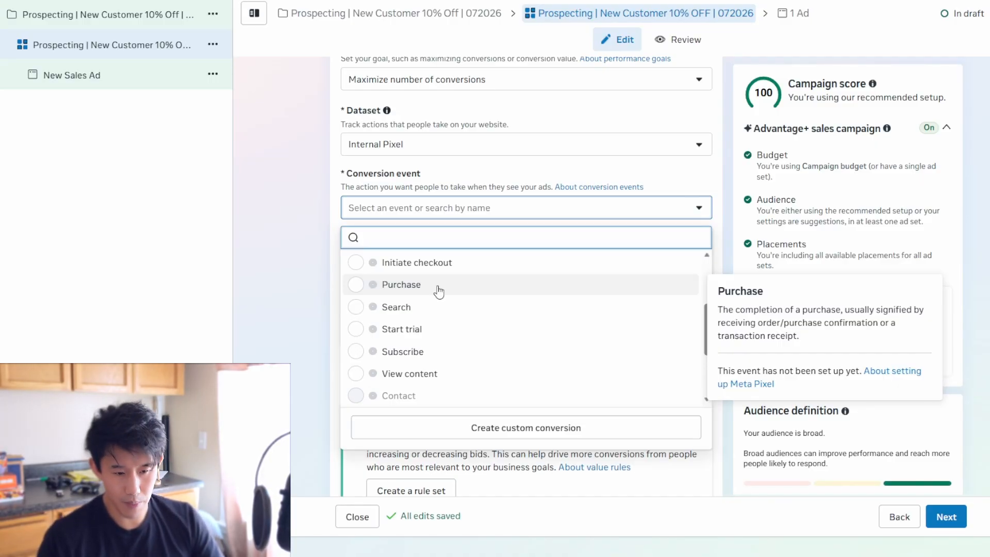
left_click(438, 289)
left_click_drag(363, 240, 537, 296)
left_click(539, 298)
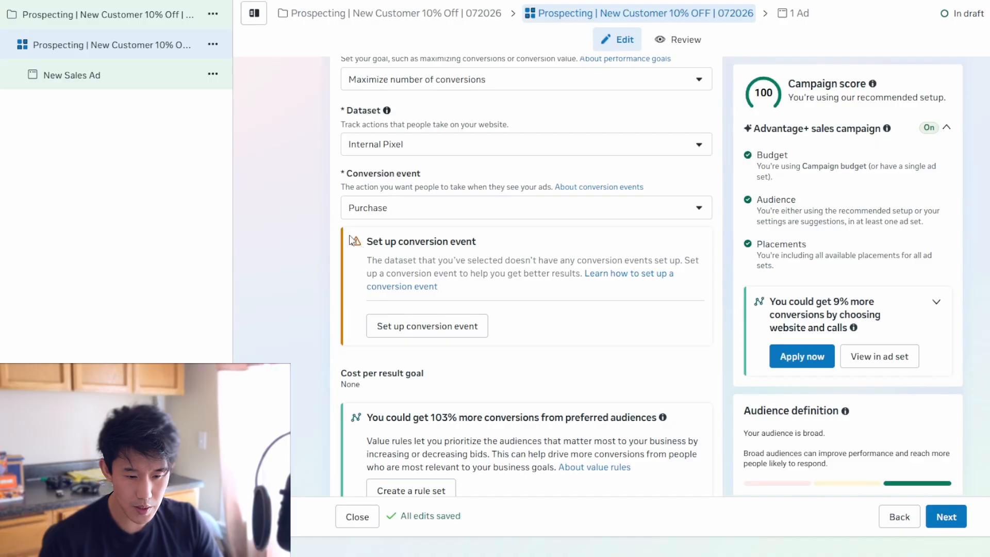
Compare the attribution model options, keeping Standard, and show the additional attribution and conversion count settings.
scroll(353, 227, "down", 3)
left_click(393, 193)
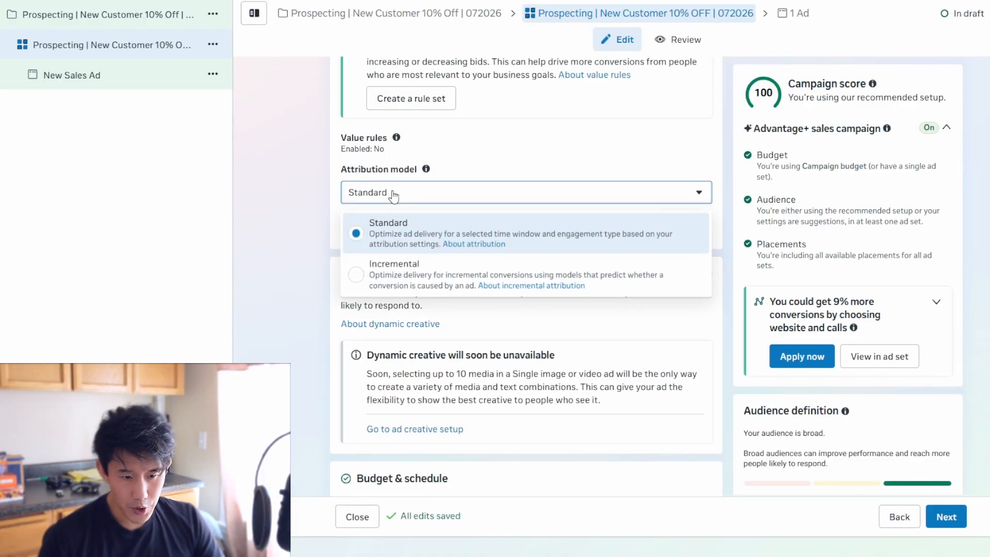
left_click(278, 232)
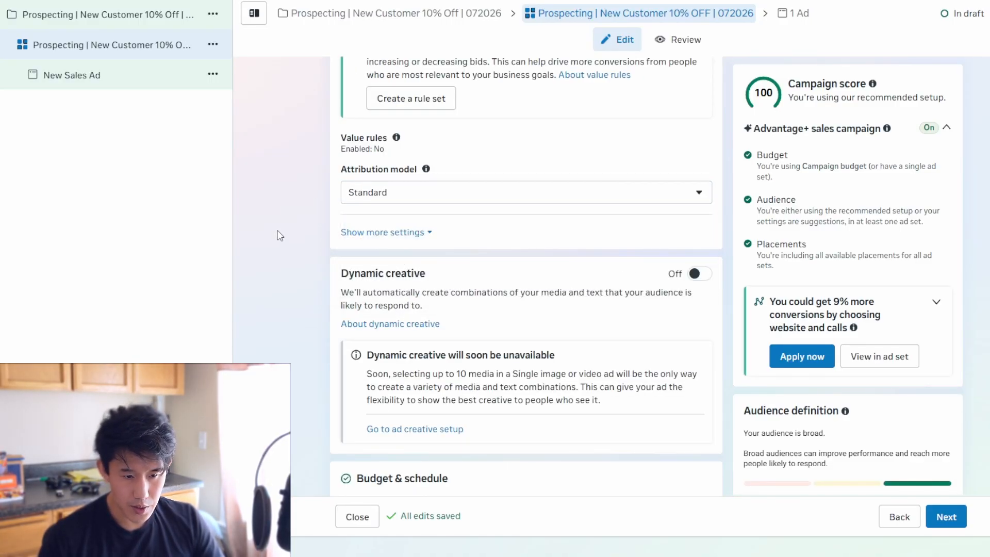
left_click(428, 233)
scroll(422, 378, "down", 7)
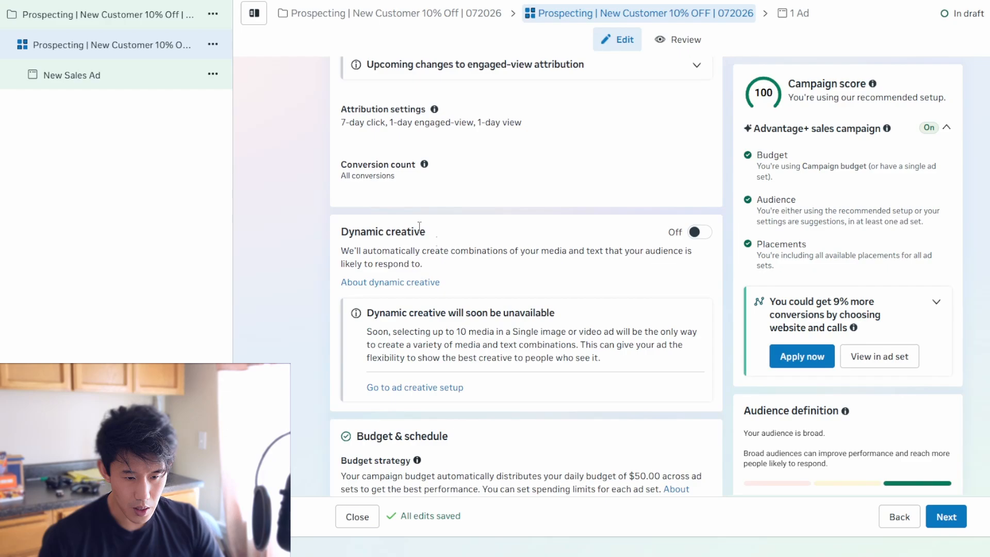
Read the Dynamic creative description and the notice about it soon being unavailable, leaving the option off.
left_click_drag(423, 133, 417, 112)
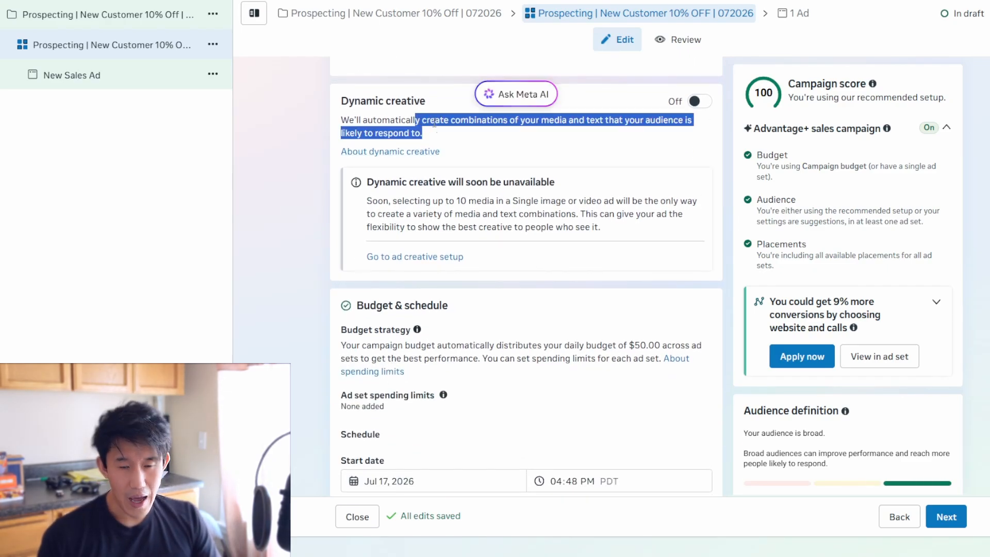
left_click(435, 132)
left_click_drag(436, 132, 435, 120)
left_click(434, 120)
left_click_drag(628, 233, 555, 197)
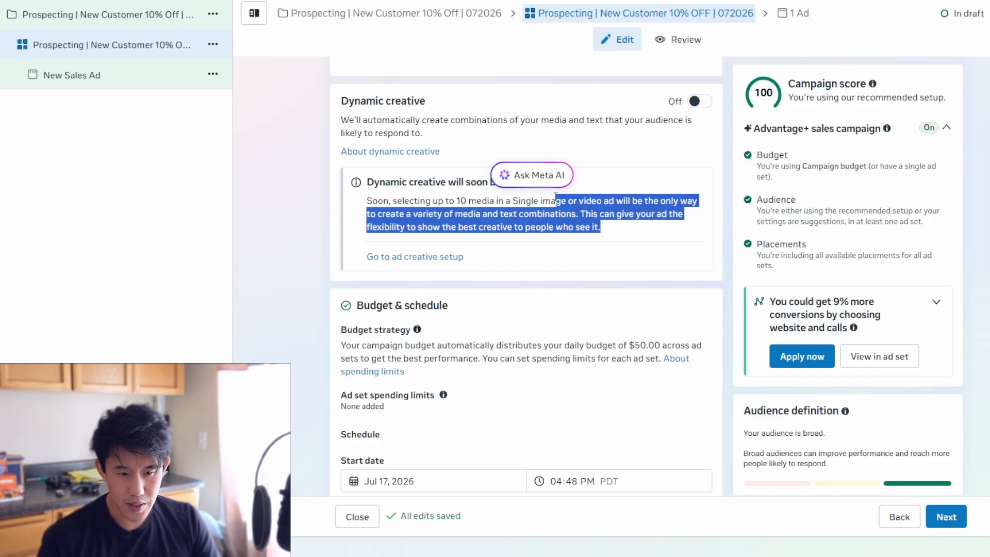
left_click(578, 212)
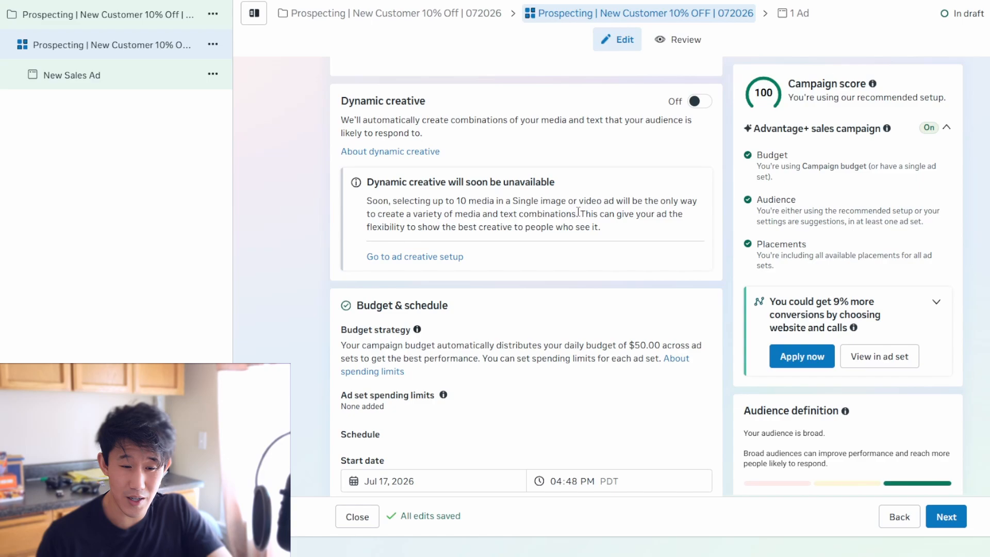
Review the ad set's Budget & schedule section, including its additional budget scheduling setting, and continue to the Audience section.
scroll(578, 211, "down", 4)
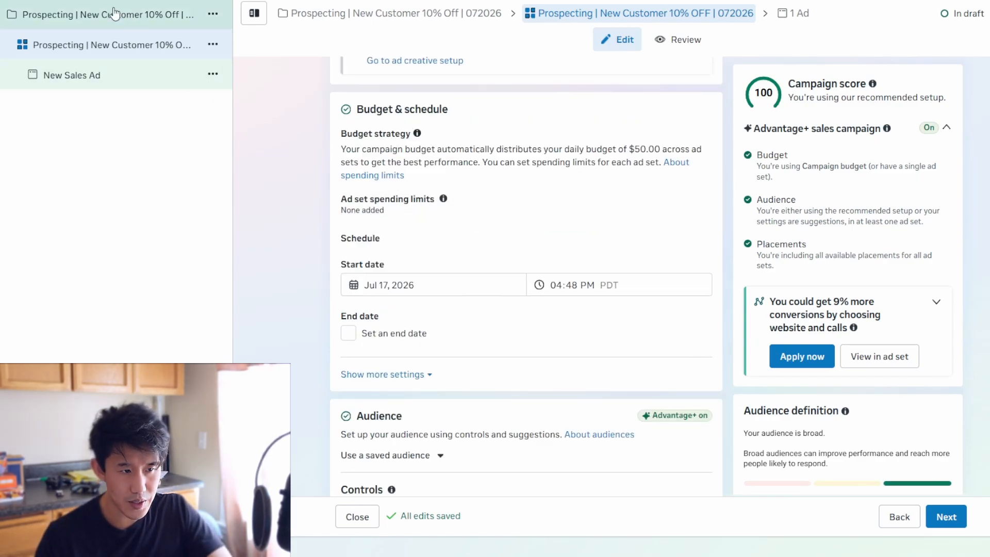
scroll(393, 263, "down", 1)
scroll(393, 263, "down", 2)
left_click(391, 247)
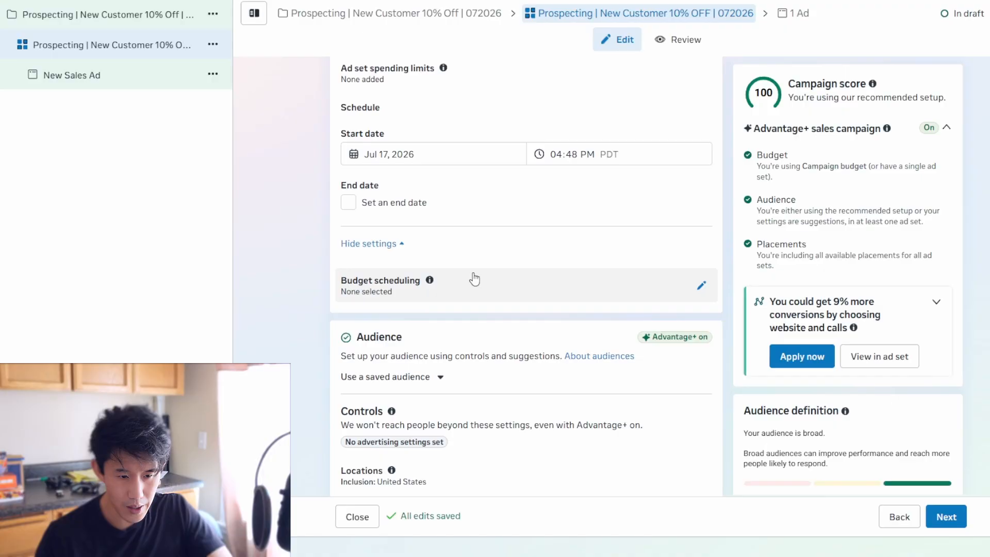
scroll(381, 289, "down", 2)
scroll(379, 291, "down", 3)
scroll(427, 275, "up", 1)
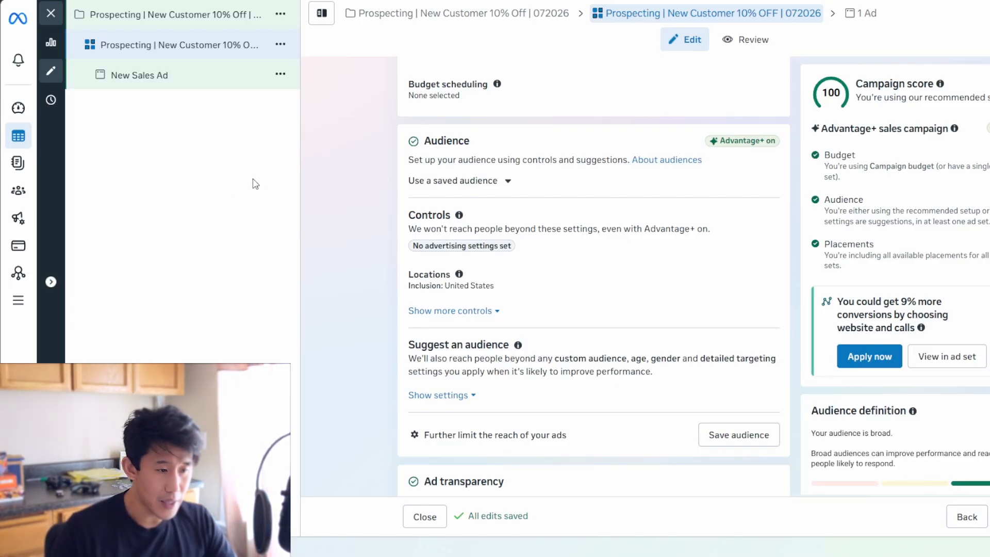
Start a new custom audience in Audiences with Instagram profile as its source.
mouse_move(7, 193)
left_click(54, 191)
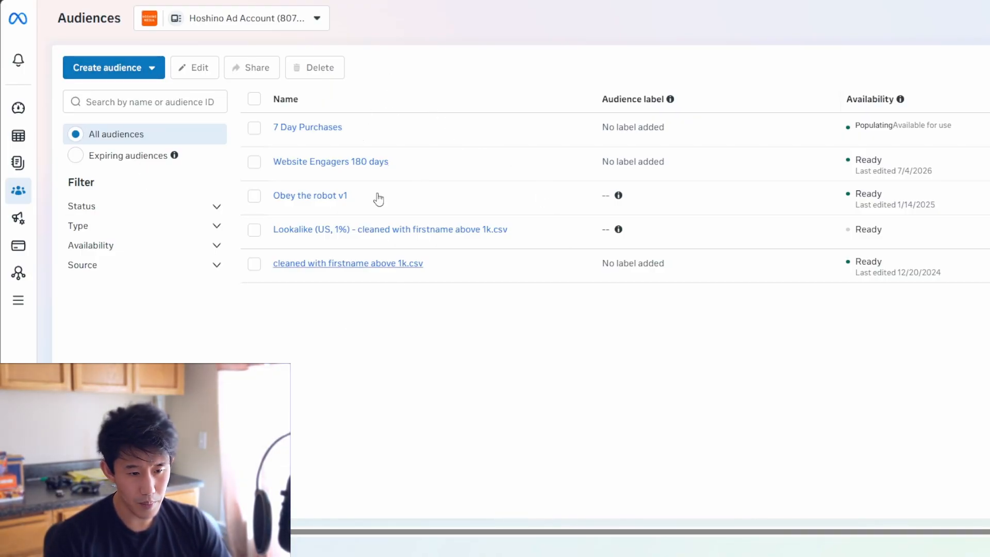
left_click(147, 77)
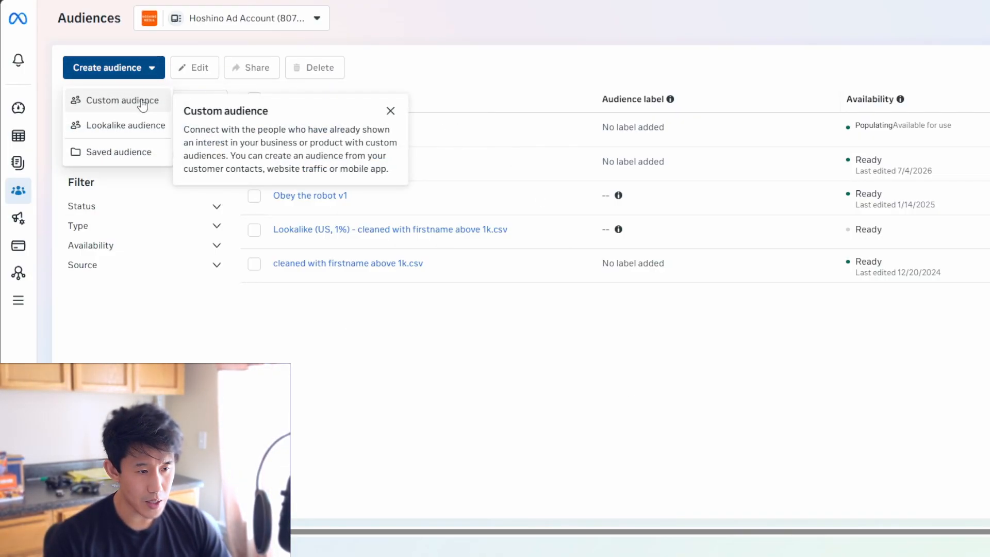
left_click(147, 100)
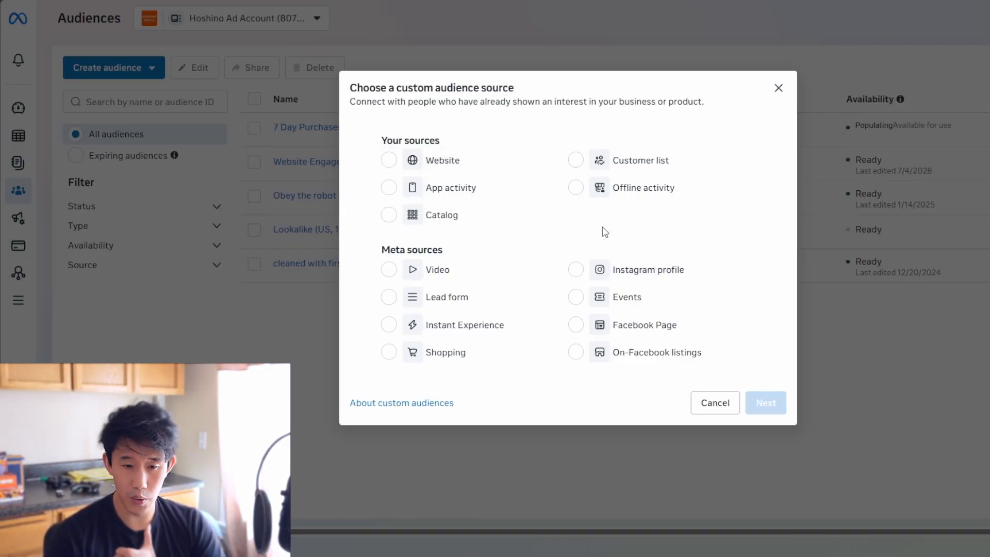
left_click(670, 270)
left_click(769, 402)
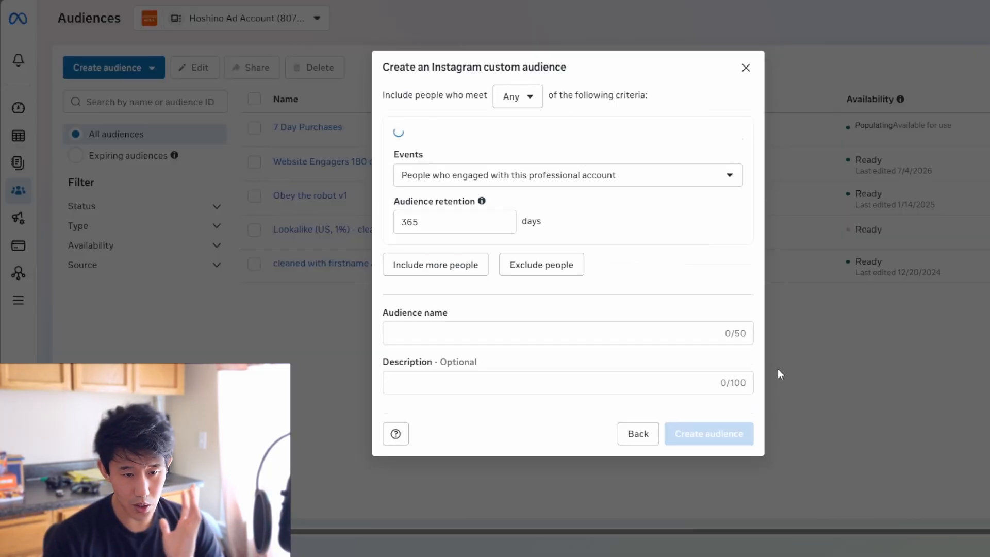
Define the audience from the Instagram account's engagers, keeping People who engaged with this professional account, with a retention of 180 days.
left_click(531, 148)
left_click(511, 220)
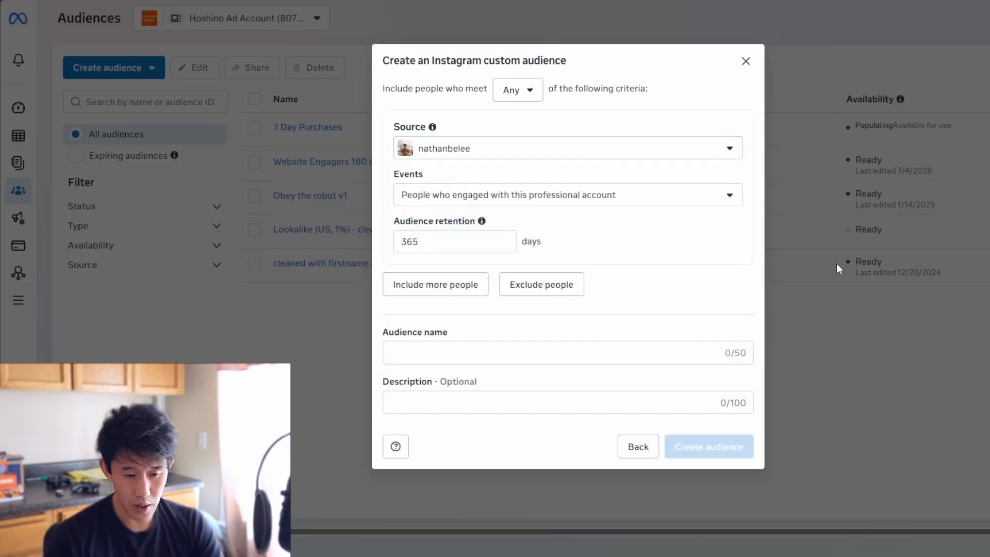
left_click(480, 196)
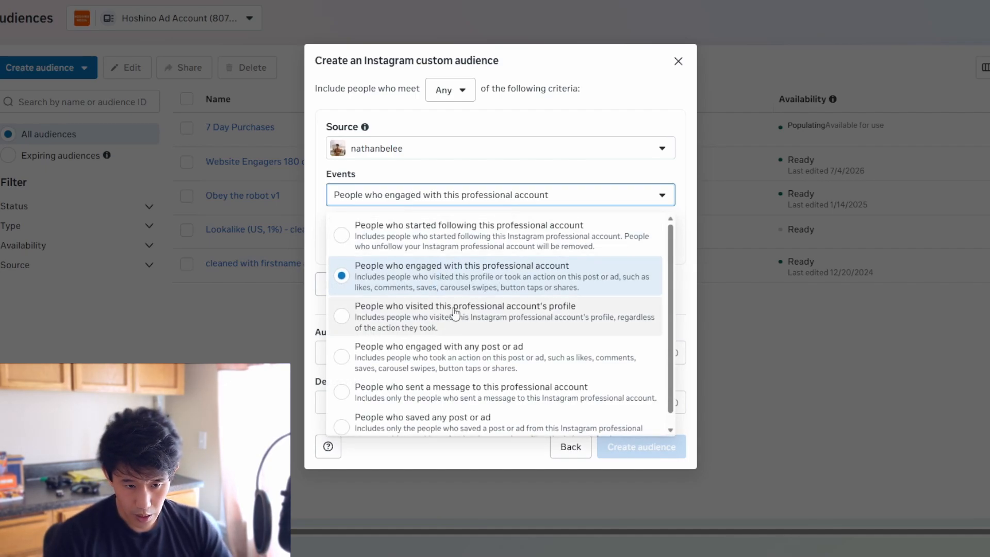
scroll(470, 343, "down", 1)
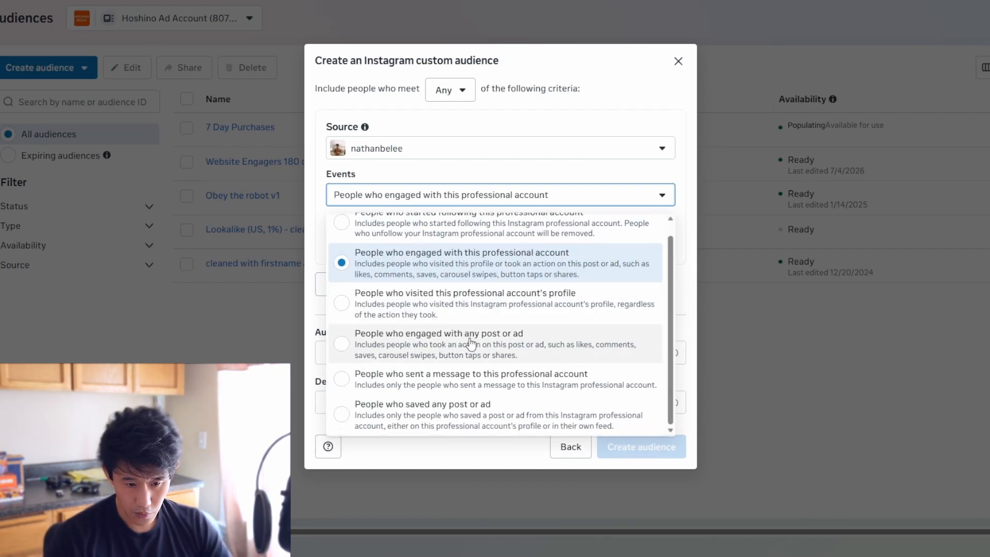
left_click(474, 151)
left_click(310, 234)
left_click(371, 243)
Name the audience "Instagram Engagers 180 days" and create it.
left_click(423, 354)
type("Instagr")
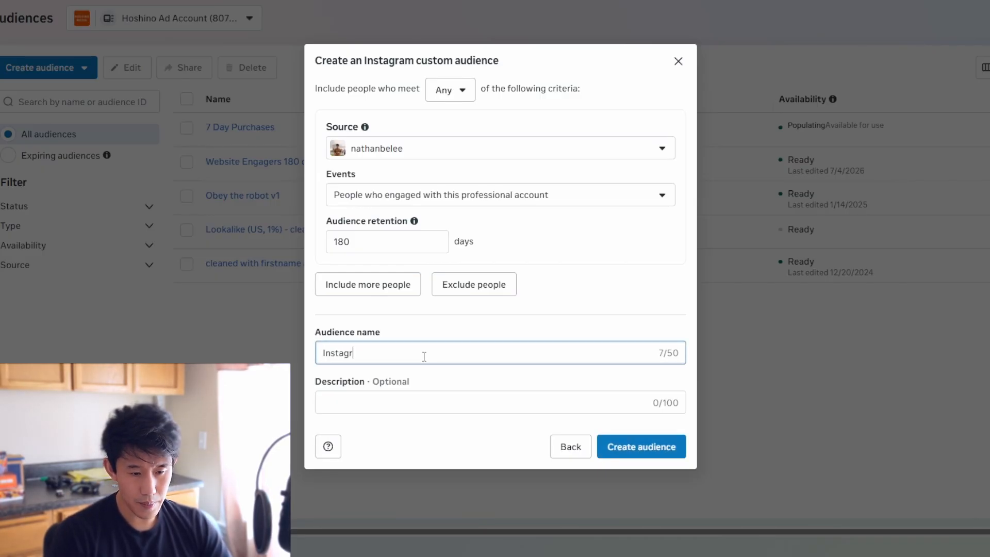
type("am Engagers 180 days")
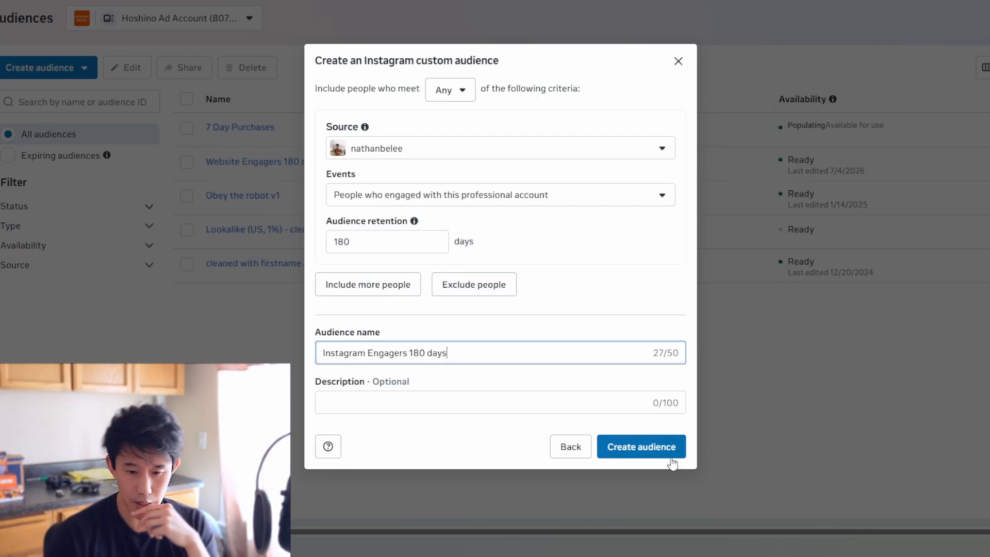
left_click(668, 458)
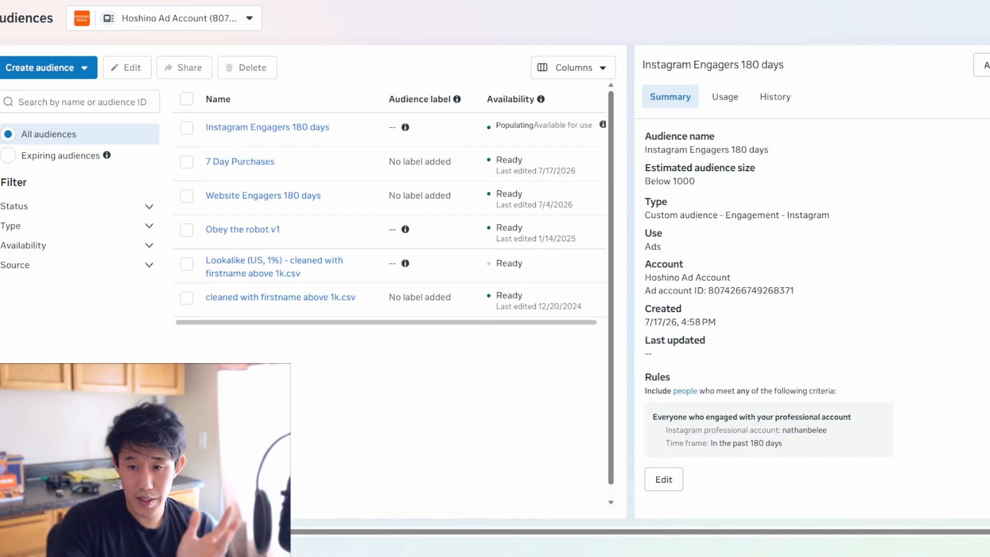
Return to the prospecting ad set draft and show the settings under Suggest an audience.
left_click(989, 65)
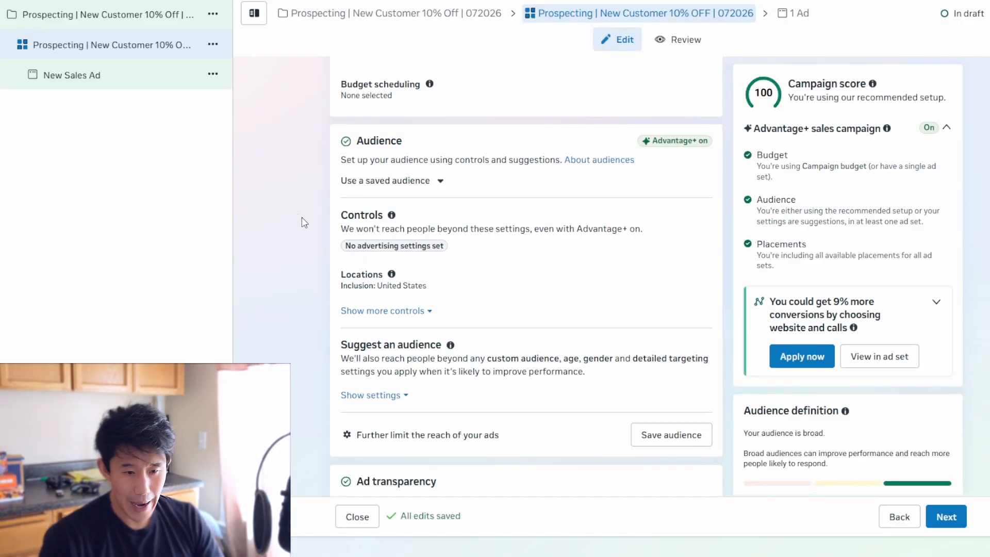
scroll(382, 247, "down", 5)
scroll(462, 273, "up", 4)
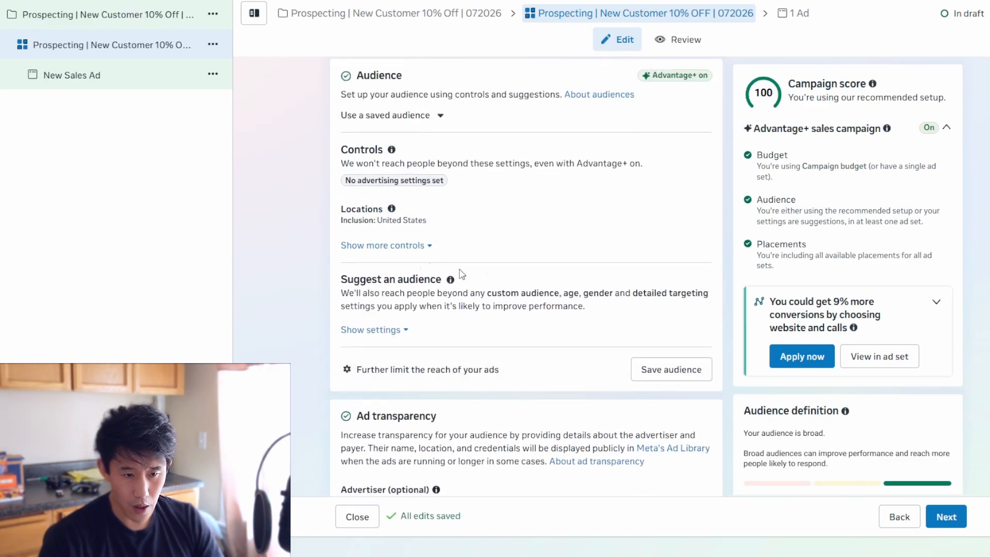
left_click(404, 330)
scroll(516, 309, "down", 1)
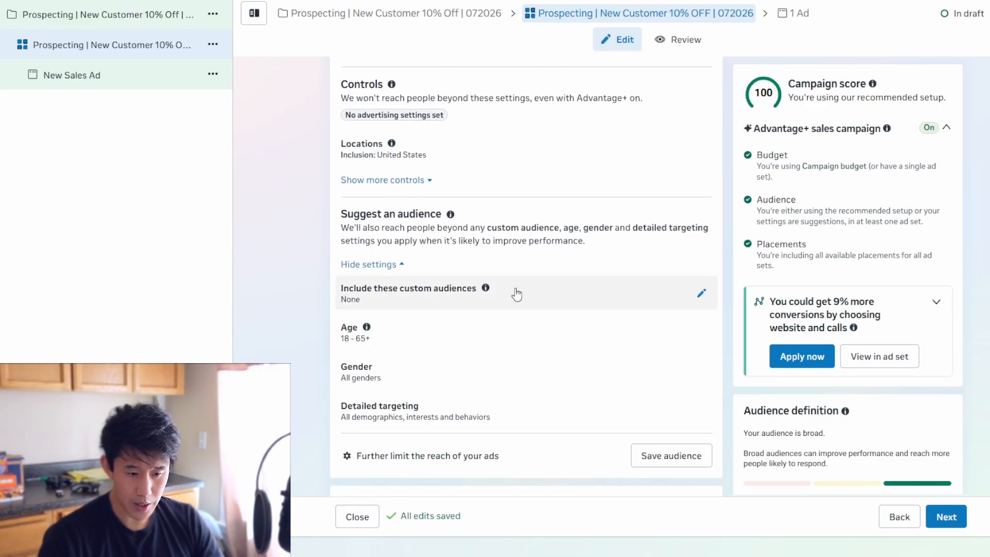
Search the ad set's detailed targeting for "gym clothes" without adding any interest.
left_click(509, 425)
scroll(489, 429, "down", 3)
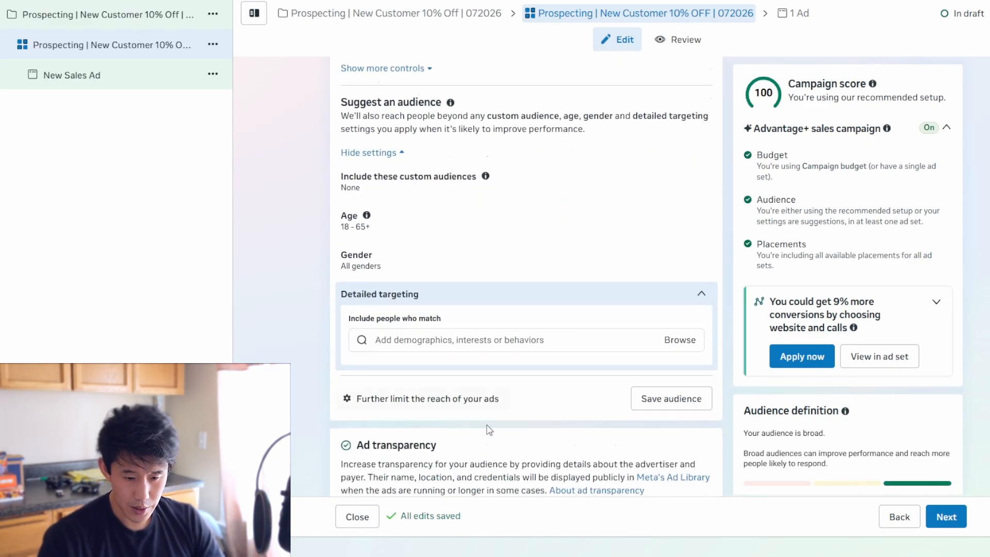
left_click(457, 323)
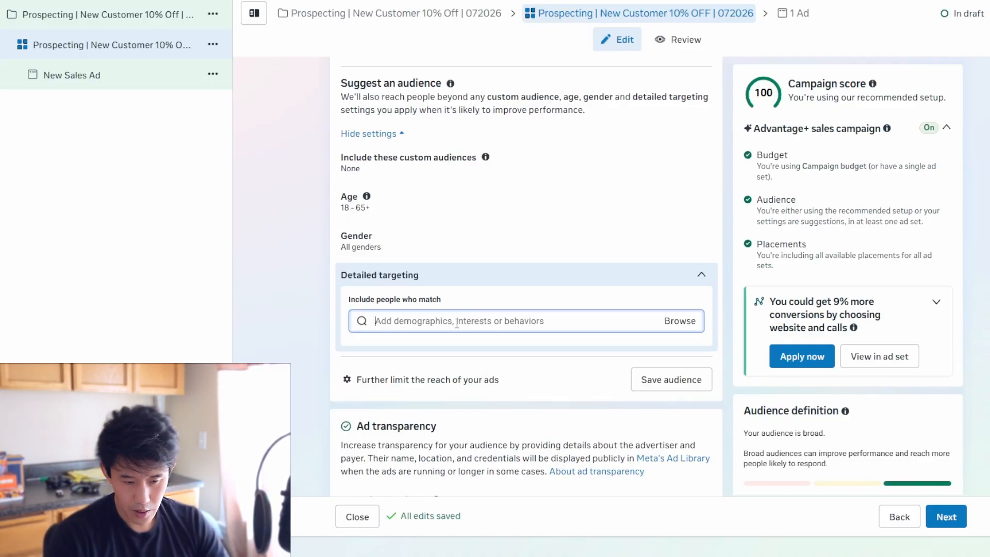
type("gym clothes")
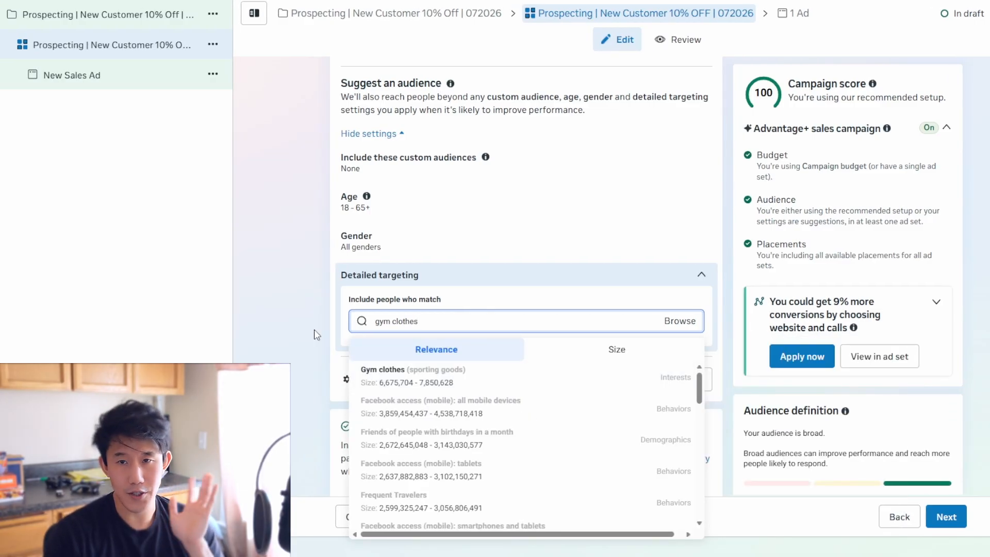
left_click(316, 335)
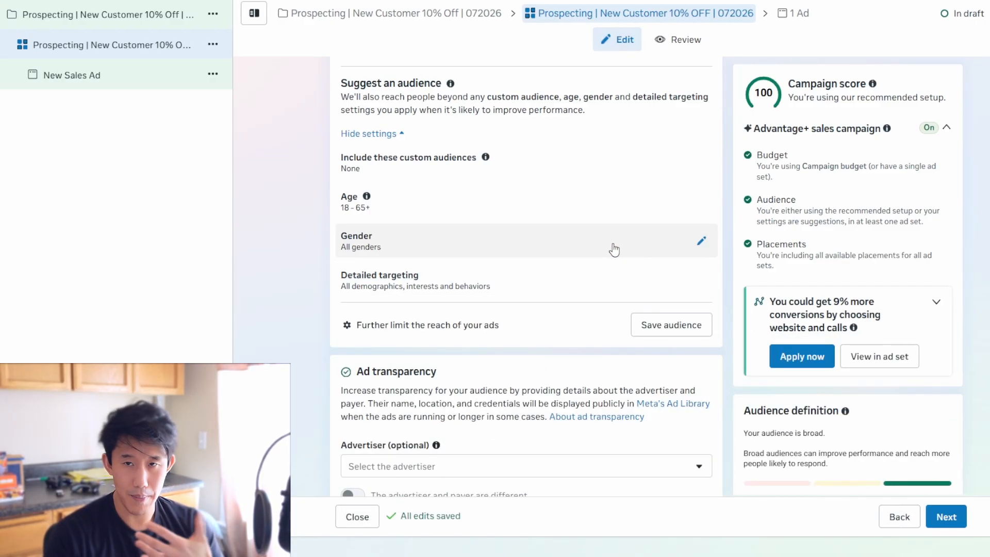
Check the additional audience controls, such as minimum age, exclusions and languages, and look over the audience suggestion settings.
scroll(554, 252, "up", 1)
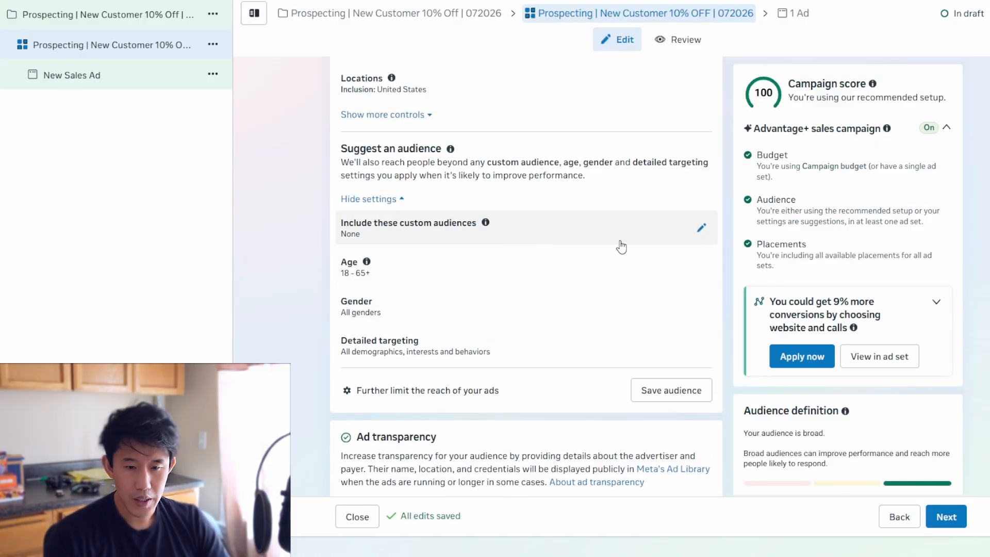
left_click(390, 115)
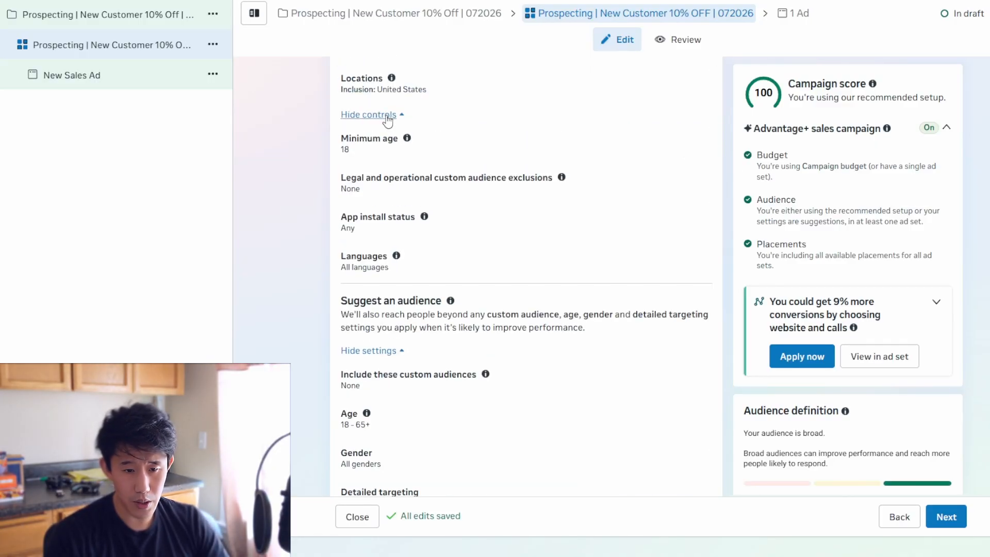
left_click(388, 116)
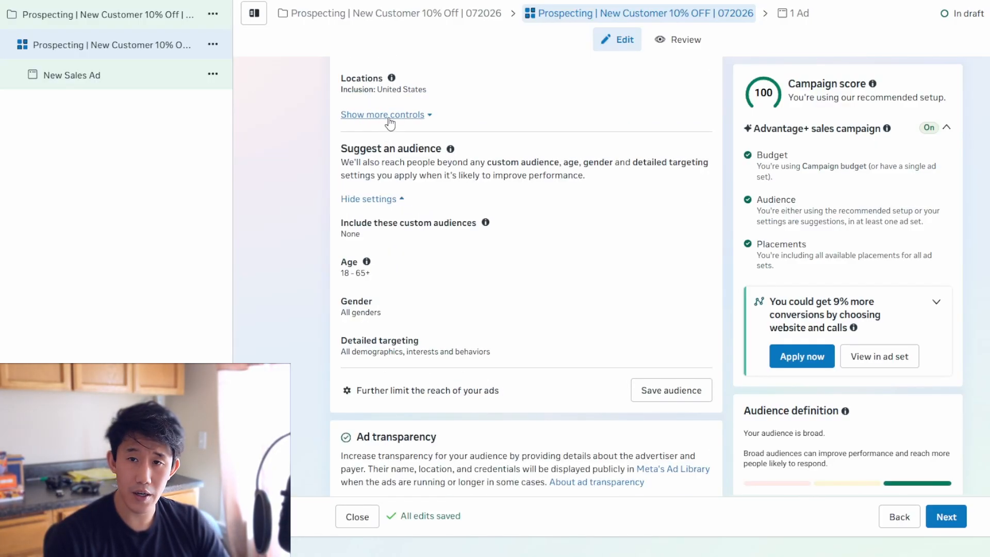
scroll(497, 320, "up", 2)
scroll(499, 322, "down", 3)
scroll(498, 324, "down", 5)
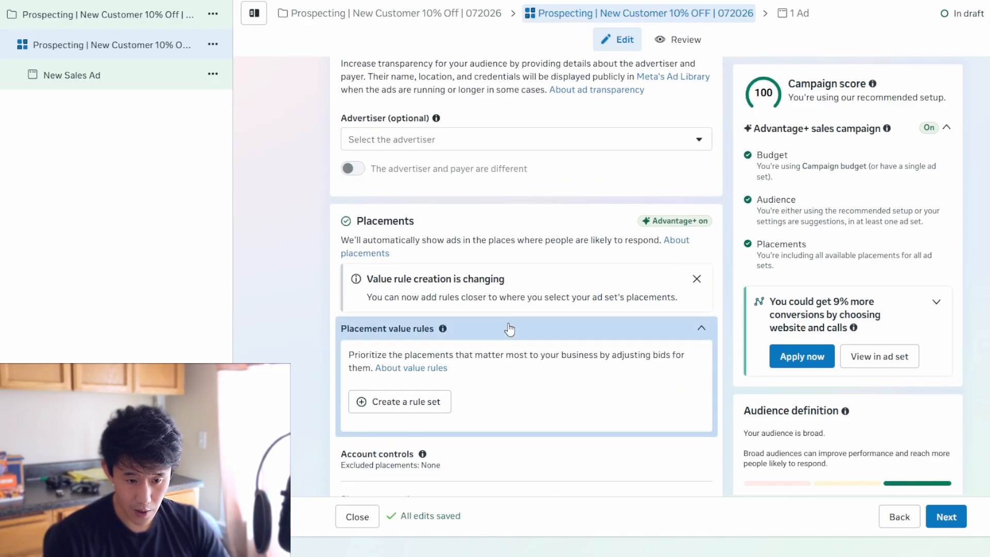
scroll(428, 313, "up", 8)
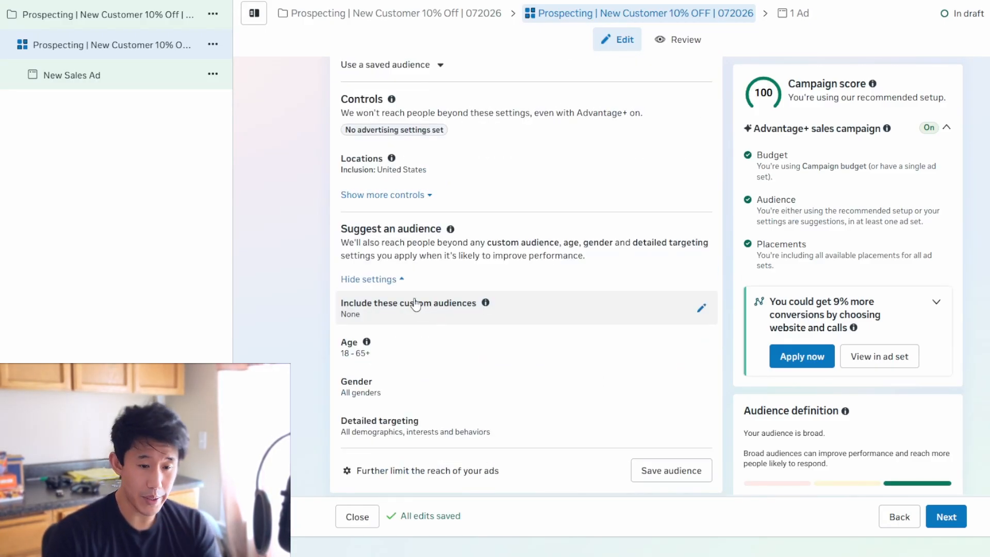
Review the Ad transparency section and show the additional placement settings.
scroll(428, 313, "down", 5)
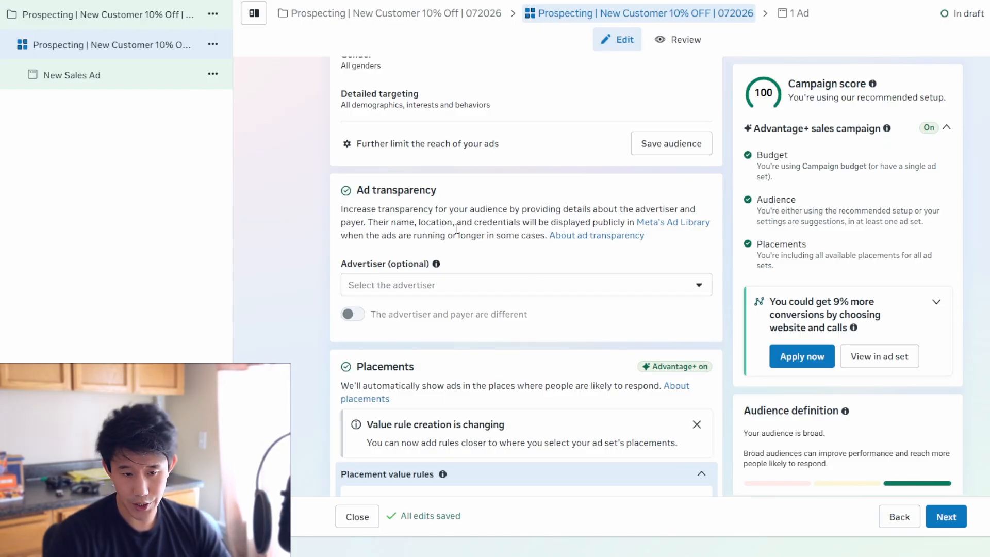
left_click_drag(475, 210, 546, 236)
scroll(248, 200, "down", 5)
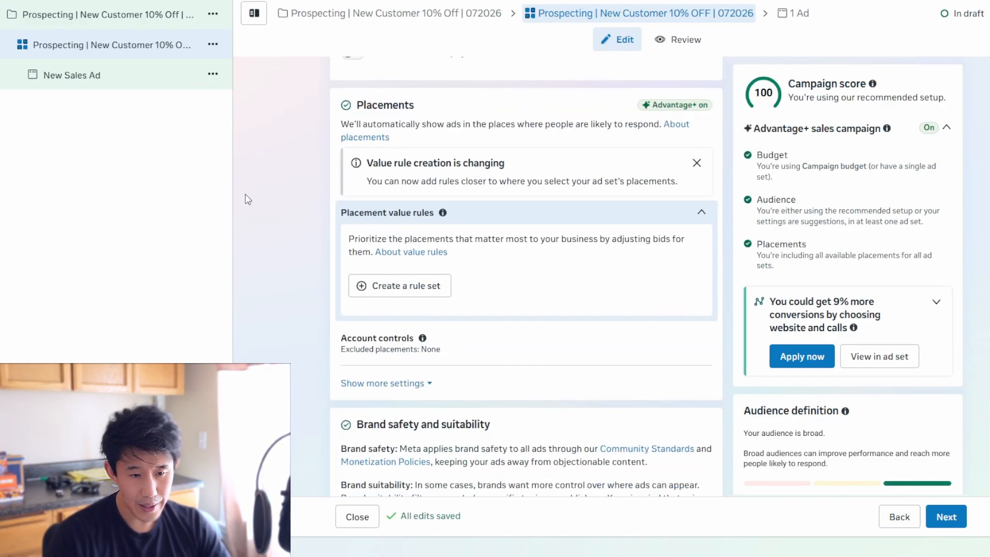
scroll(592, 364, "down", 2)
left_click(420, 319)
scroll(550, 354, "down", 4)
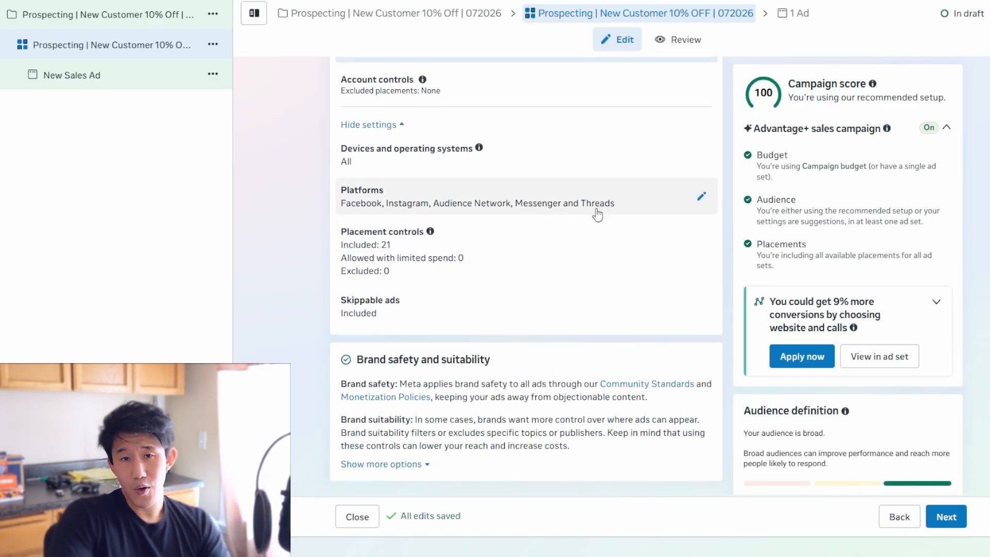
Limit the placement platforms to Instagram by deselecting Facebook, Messenger, Audience Network and Threads.
left_click(597, 215)
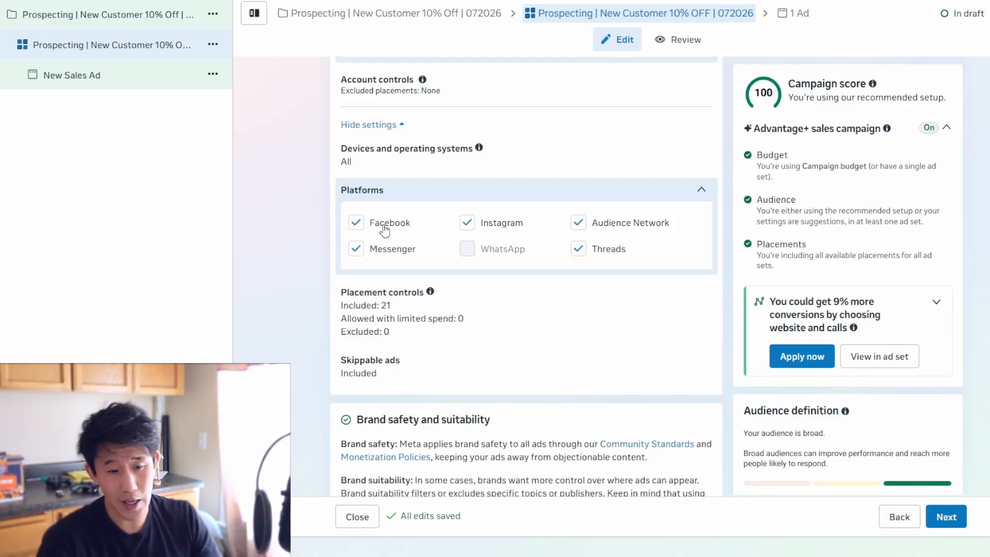
left_click(520, 195)
left_click(533, 198)
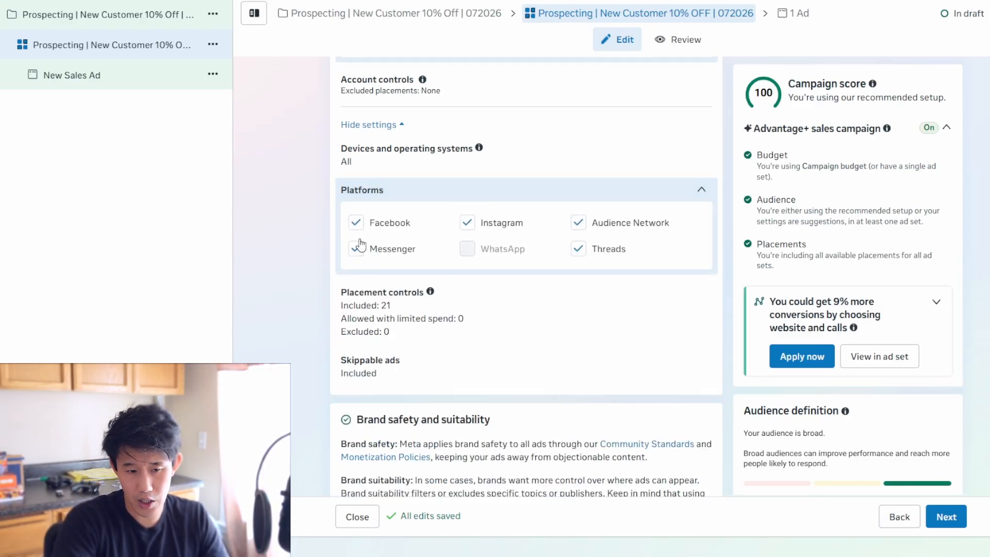
left_click(578, 248)
left_click(578, 222)
left_click(355, 223)
left_click(361, 270)
left_click(578, 275)
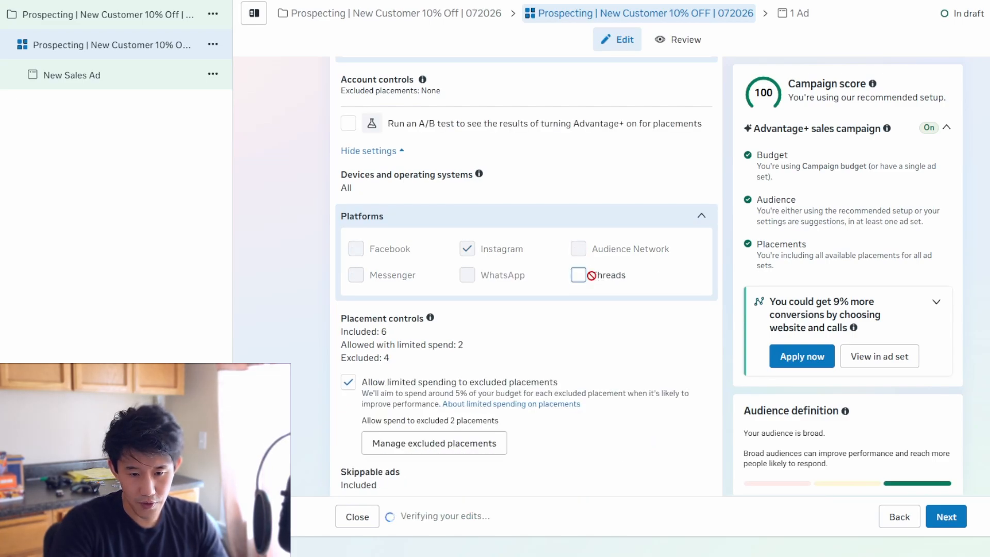
left_click(536, 324)
left_click(592, 370)
Rename the ad as "UGC 10% Off".
triple_click(461, 109)
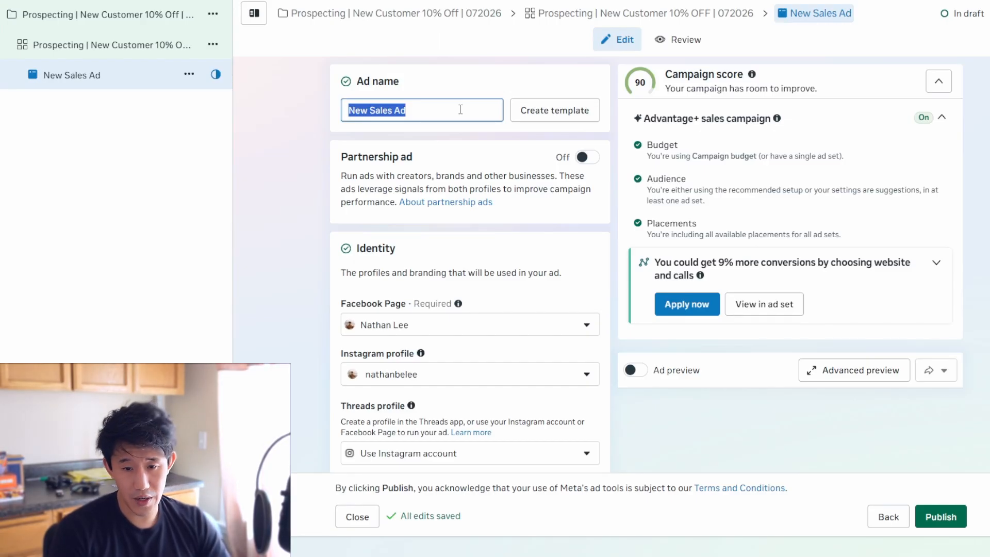
type("UGC ")
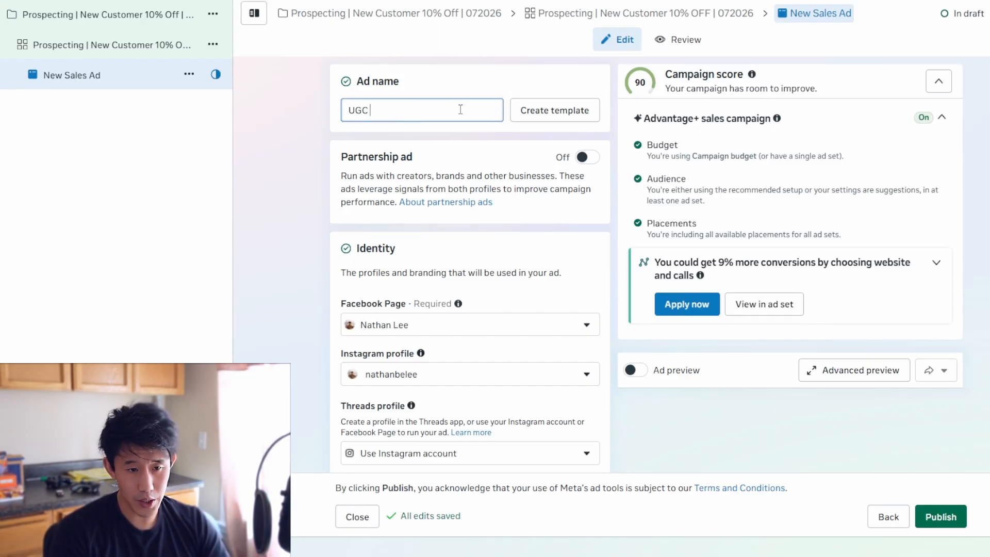
type("10% Off")
left_click(477, 244)
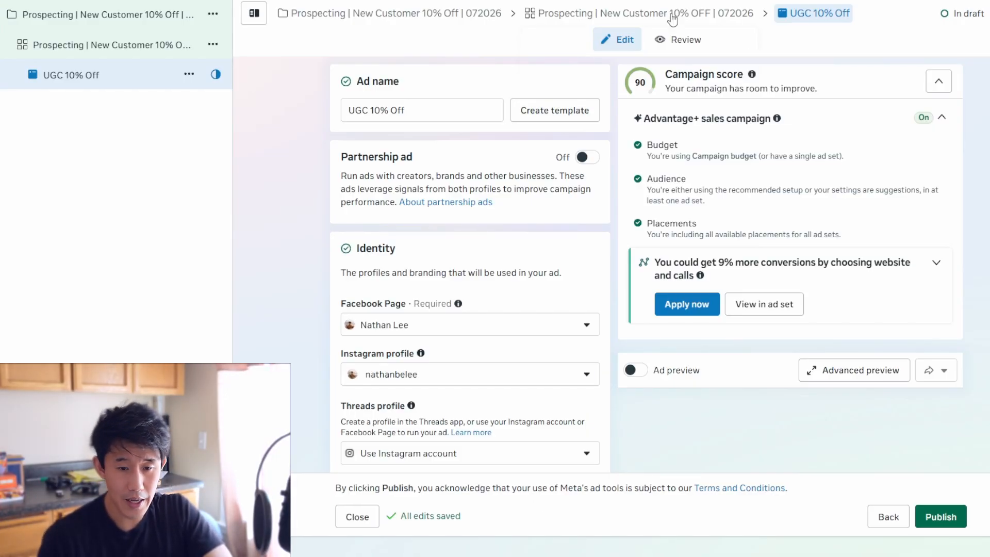
Try the Partnership ad option, inspecting its partnership selection and ad code entry dialogs without choosing a partner.
left_click(588, 157)
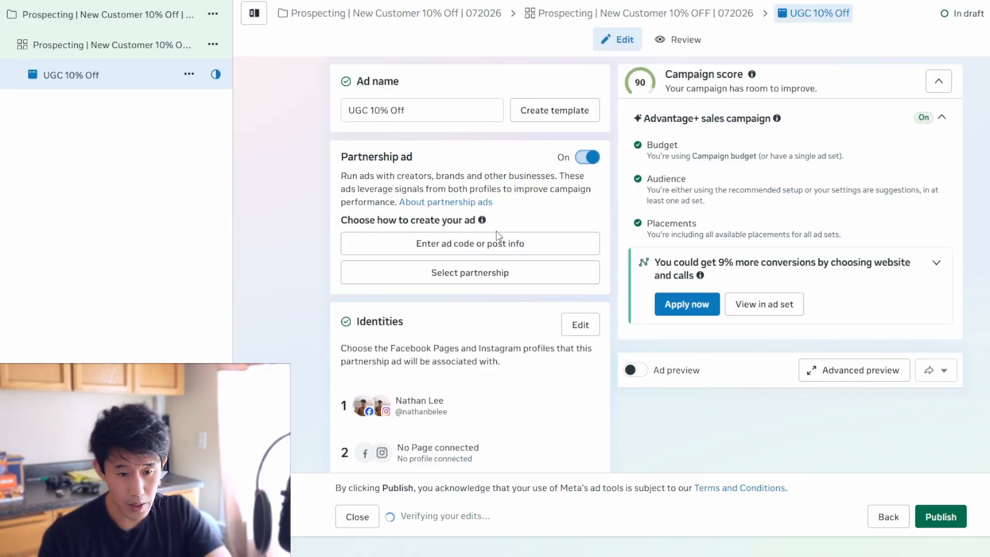
left_click(459, 281)
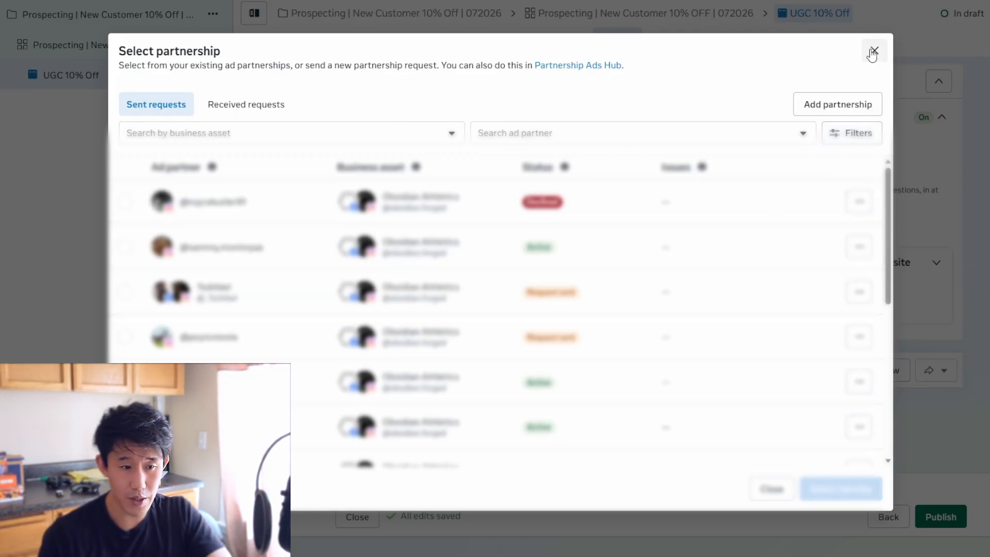
left_click(874, 51)
left_click(552, 241)
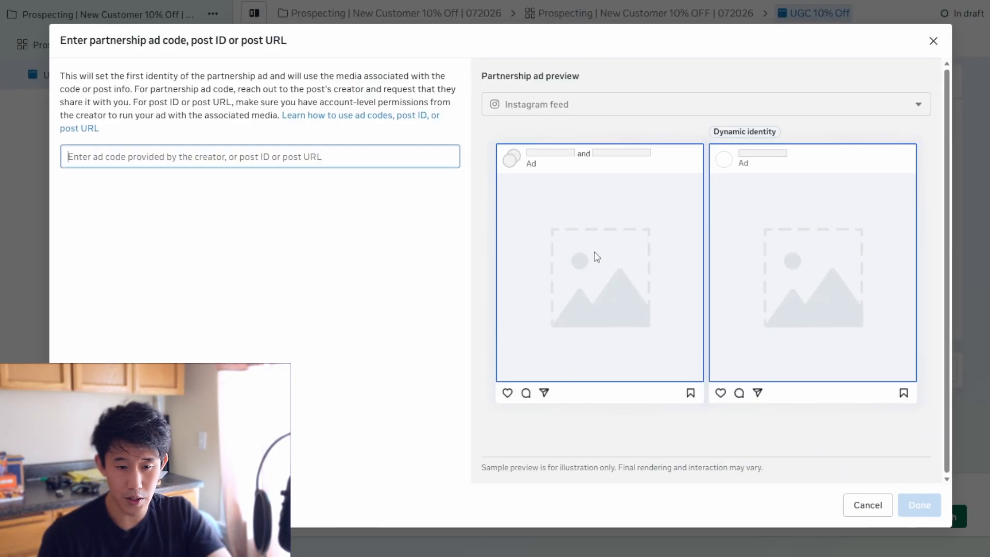
left_click(932, 40)
scroll(571, 181, "down", 1)
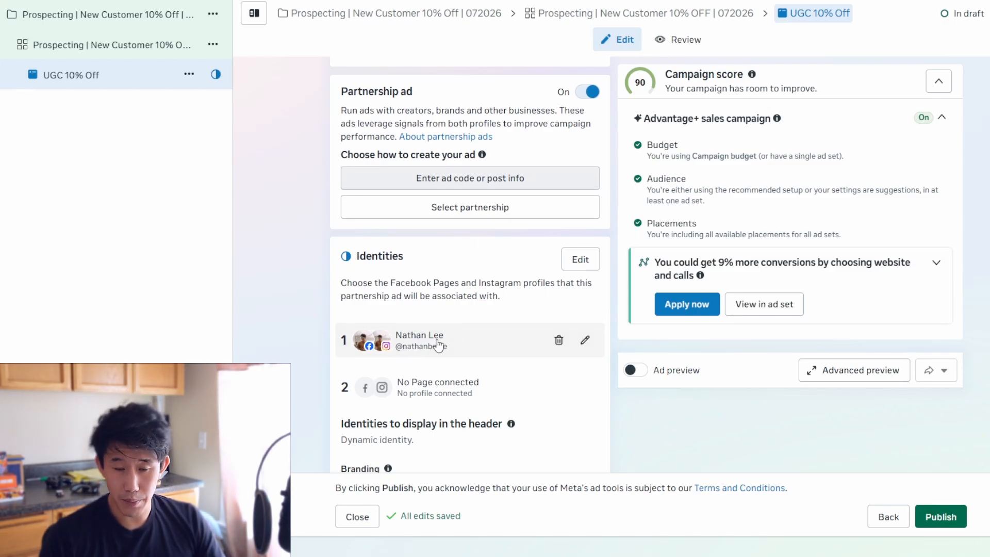
scroll(440, 342, "down", 1)
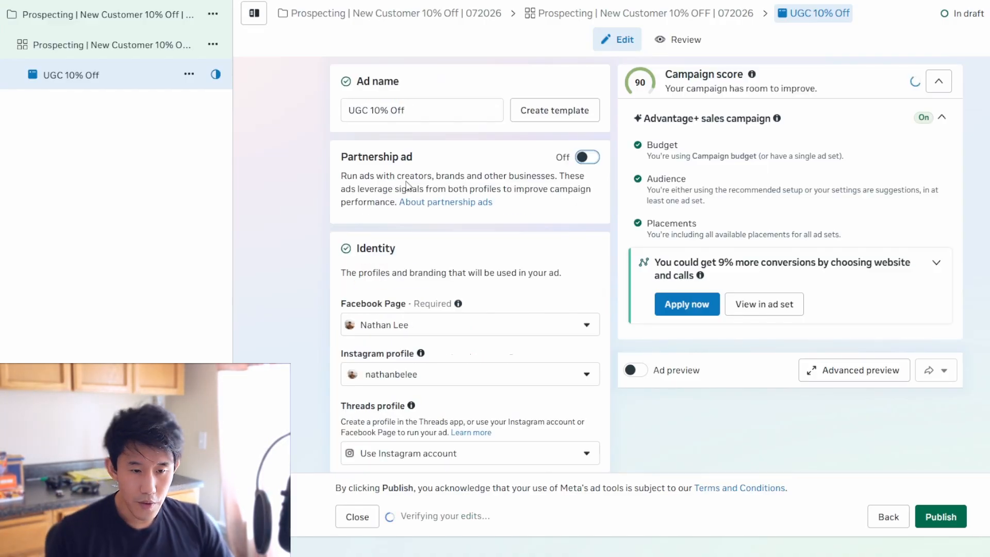
Review the Facebook Page, Instagram profile and Threads profile assigned as the ad's identity.
scroll(396, 183, "down", 4)
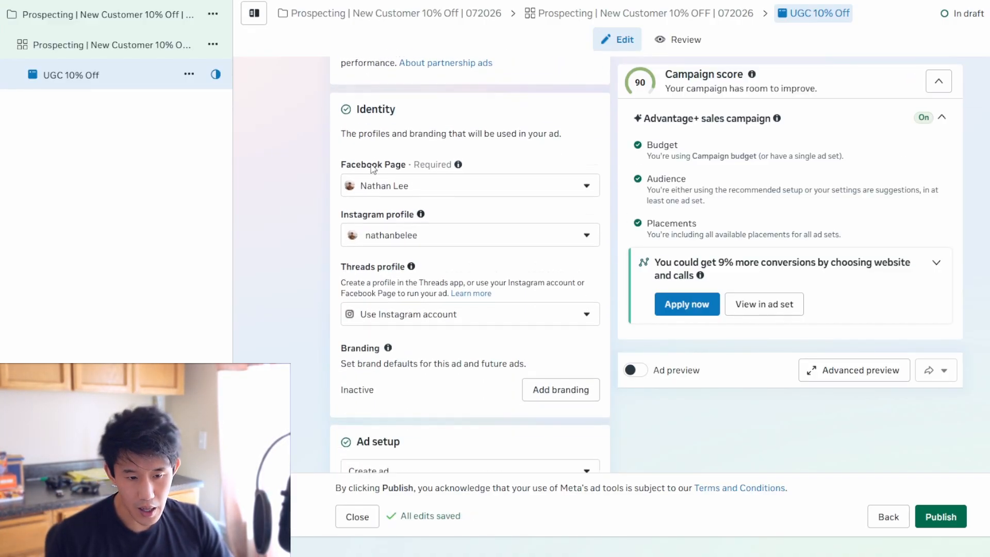
double_click(396, 181)
left_click(251, 181)
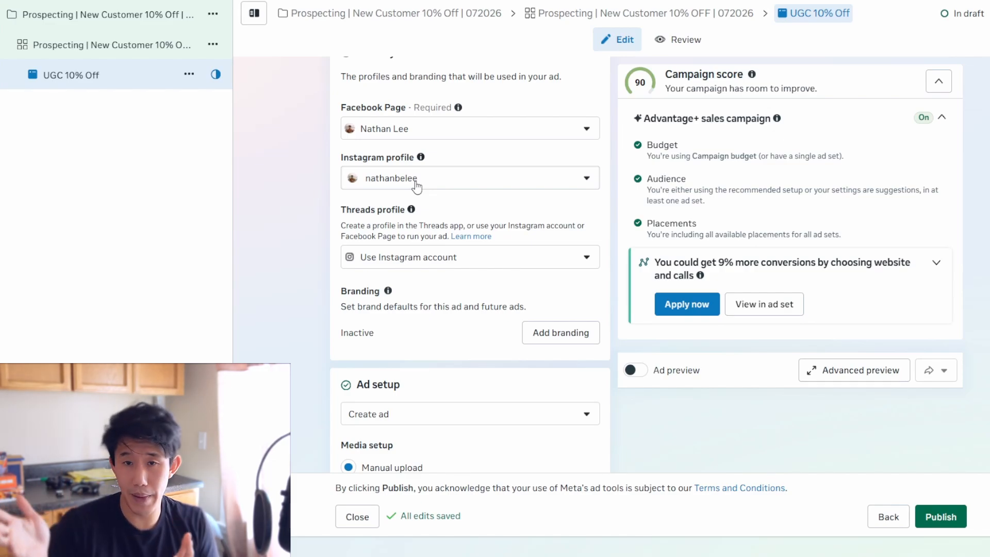
Dismiss the format selection notice and review the media setup, format and multi-advertiser settings down to the destination.
scroll(416, 186, "down", 4)
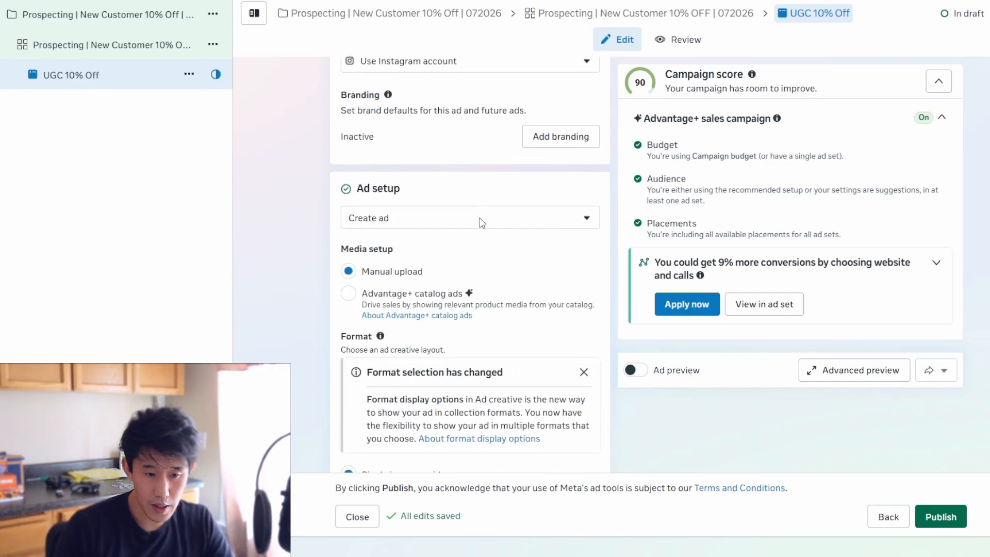
scroll(471, 219, "down", 3)
scroll(384, 161, "down", 2)
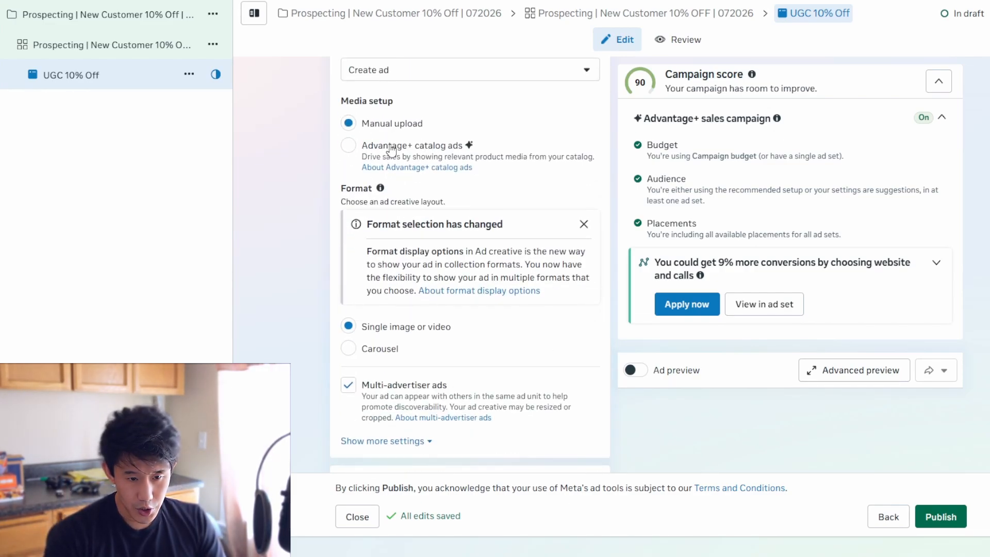
left_click(583, 177)
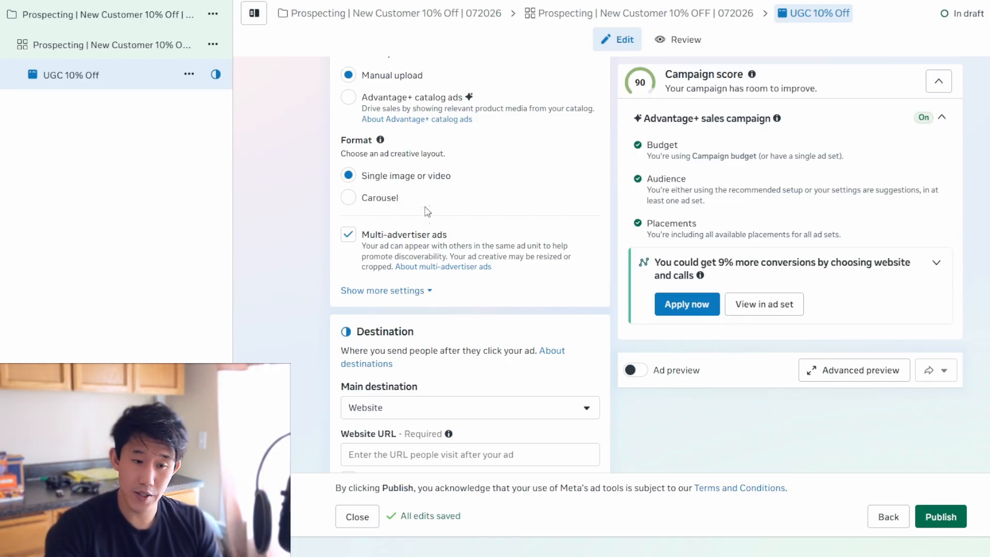
scroll(456, 188, "down", 1)
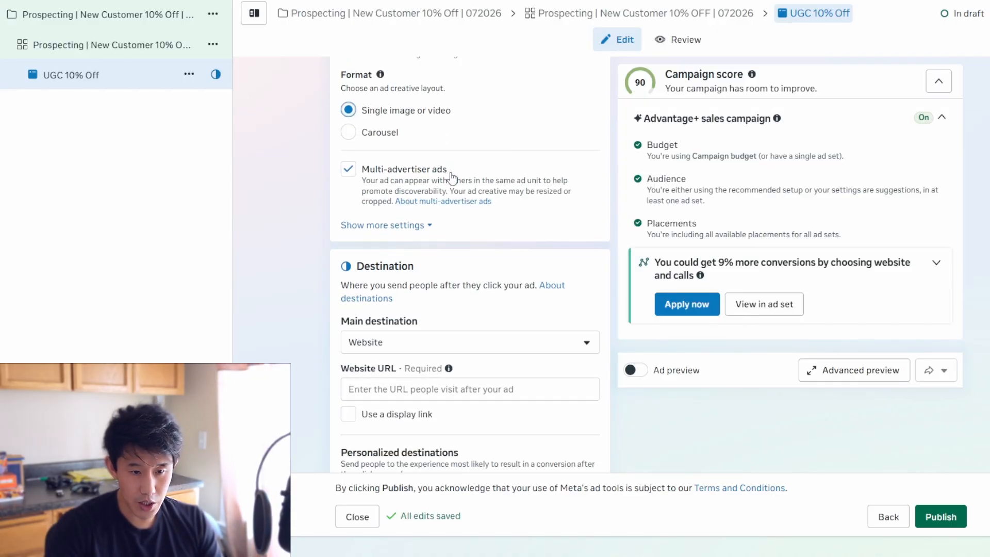
scroll(361, 170, "down", 2)
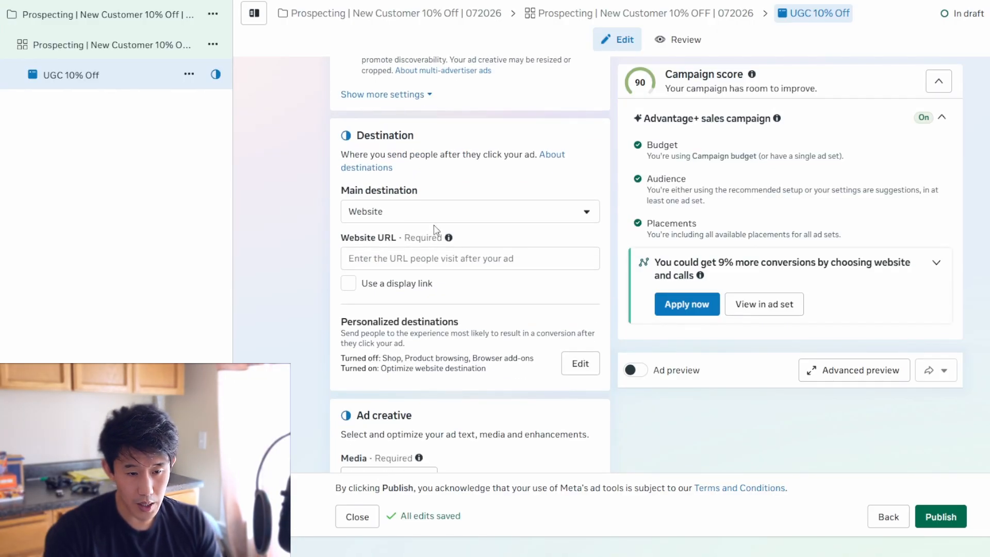
Set the destination's website URL to hoshinomedia.com, leaving the display link option off.
left_click(427, 263)
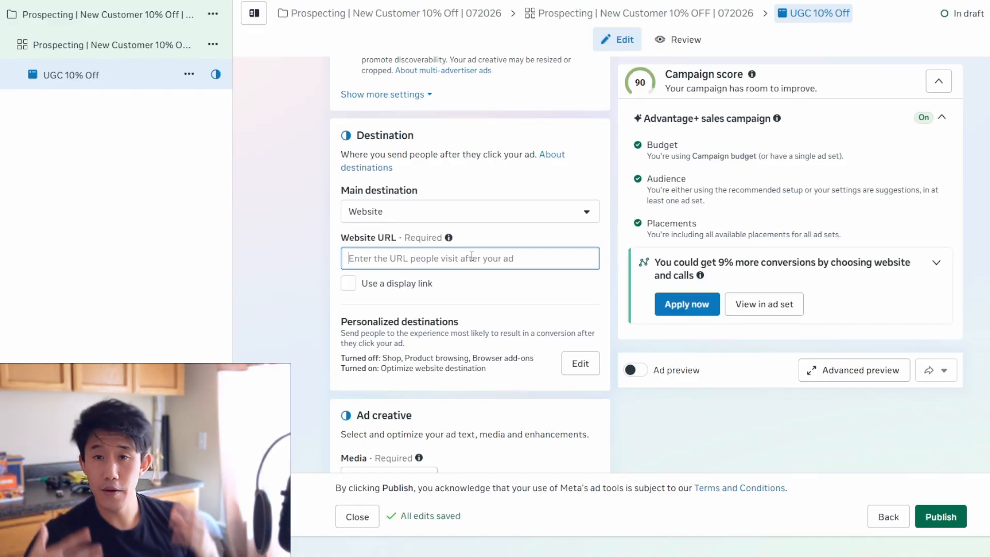
scroll(581, 199, "down", 1)
type("ho")
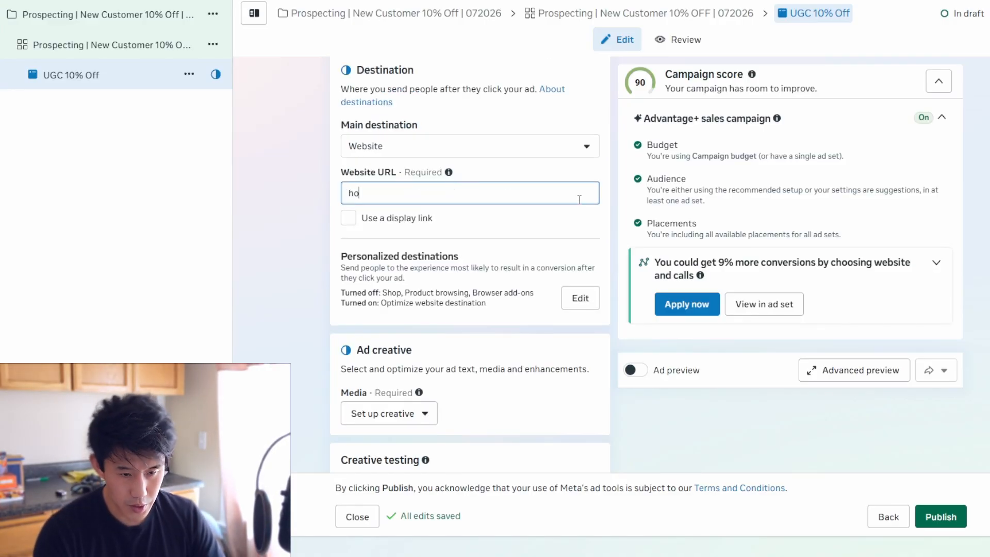
type("shinomedia.com")
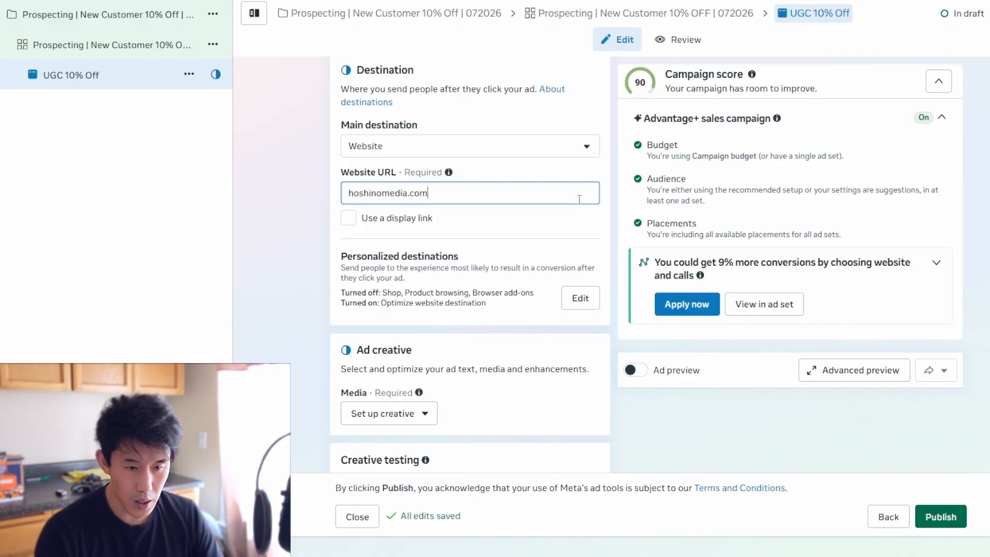
left_click(409, 221)
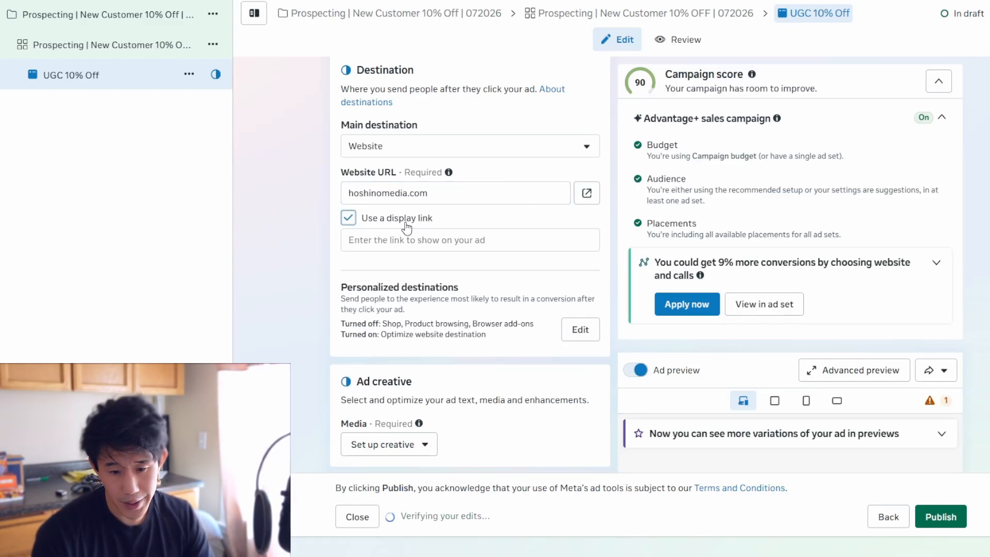
left_click(407, 227)
Turn off Optimize website destination in the ad's personalized destinations.
left_click(579, 298)
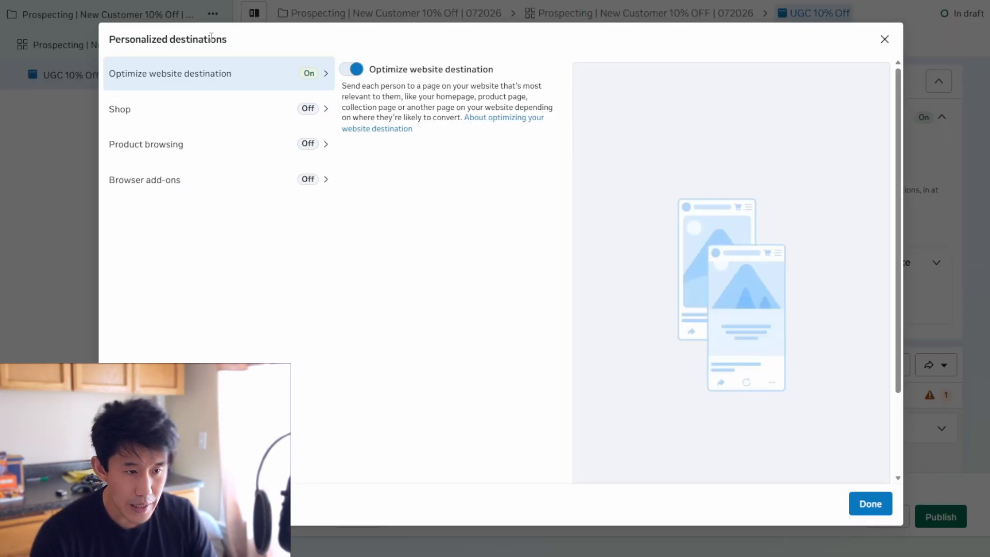
left_click(354, 69)
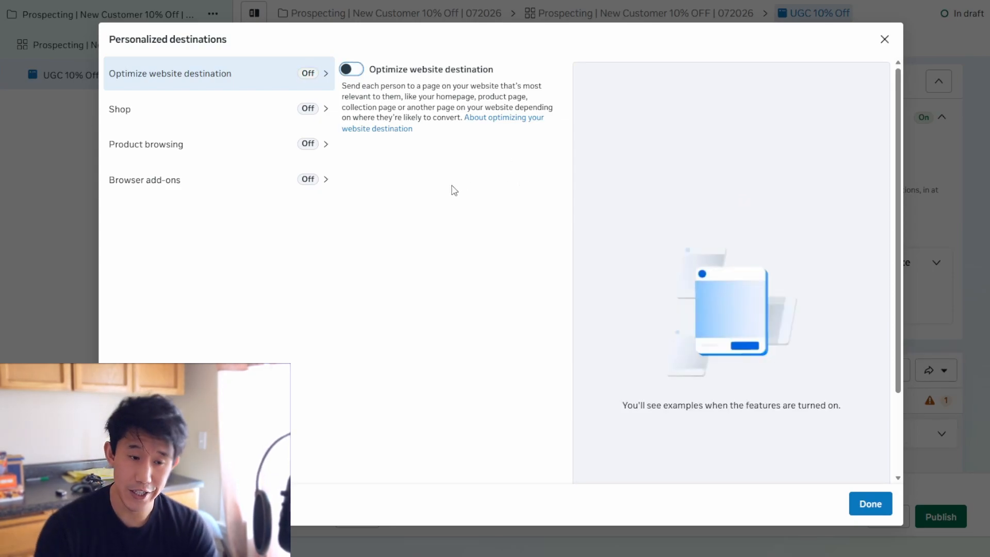
Check the Shop, Product browsing and Browser add-ons options of the personalized destinations, and close the dialog.
left_click(261, 120)
left_click(270, 146)
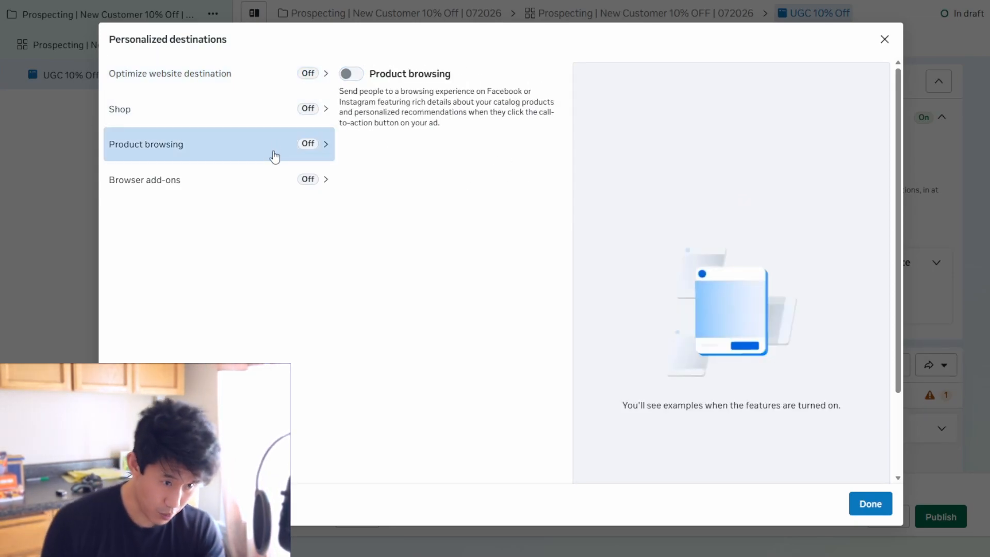
left_click(245, 178)
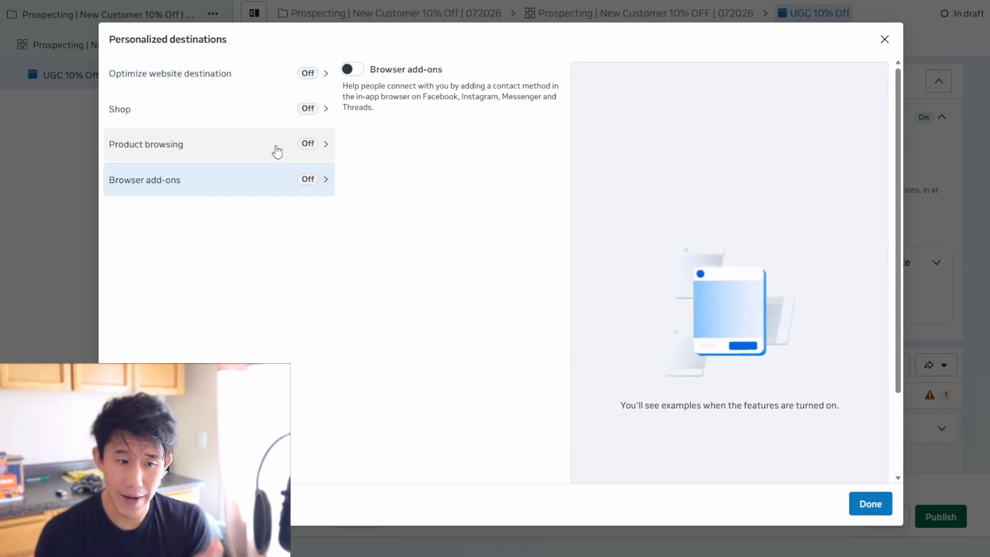
left_click(278, 151)
left_click(278, 73)
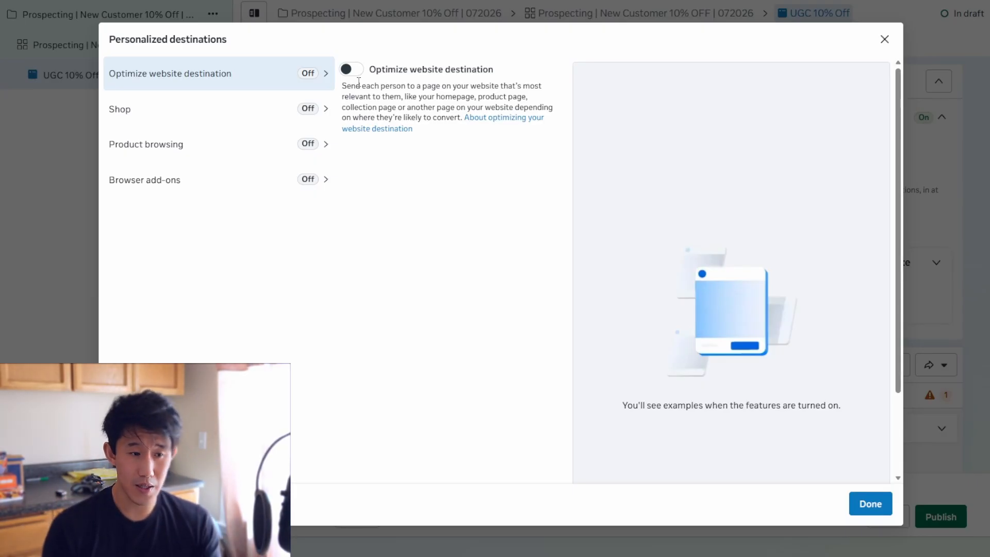
left_click(279, 122)
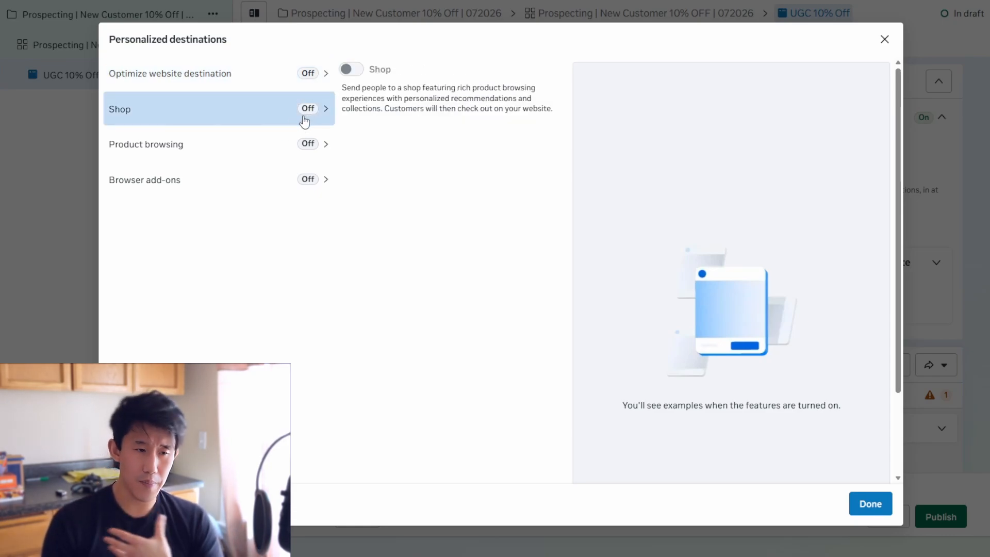
left_click(281, 154)
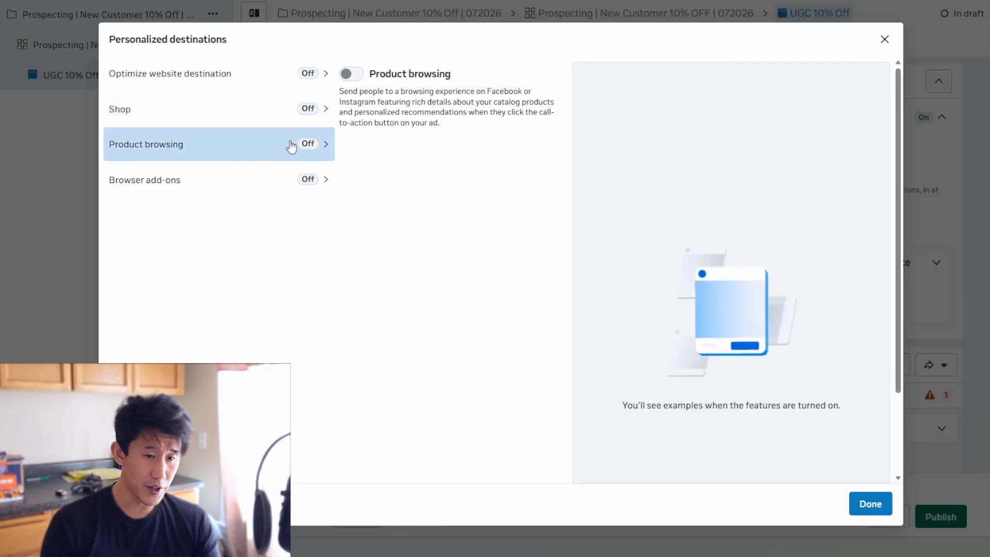
left_click_drag(479, 126, 453, 91)
left_click(424, 117)
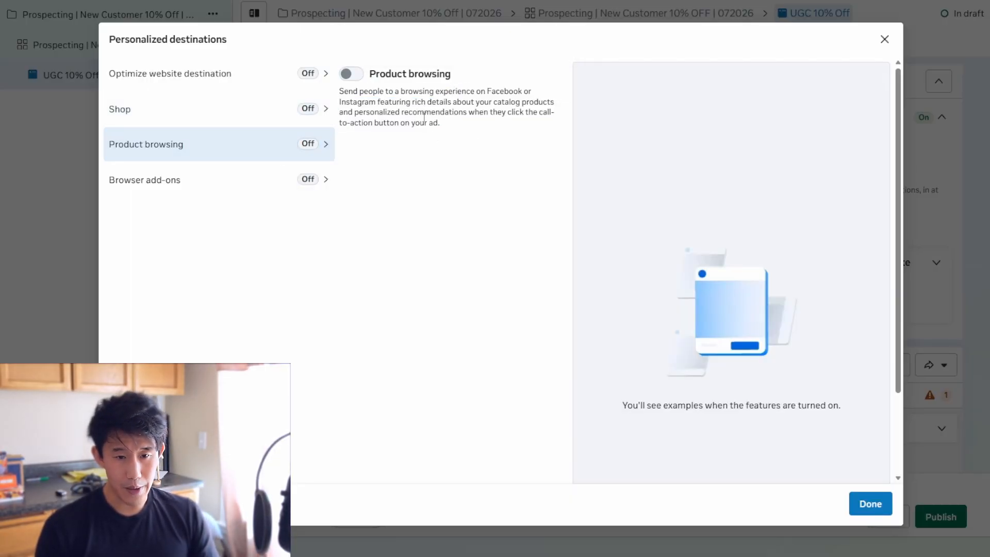
left_click(884, 40)
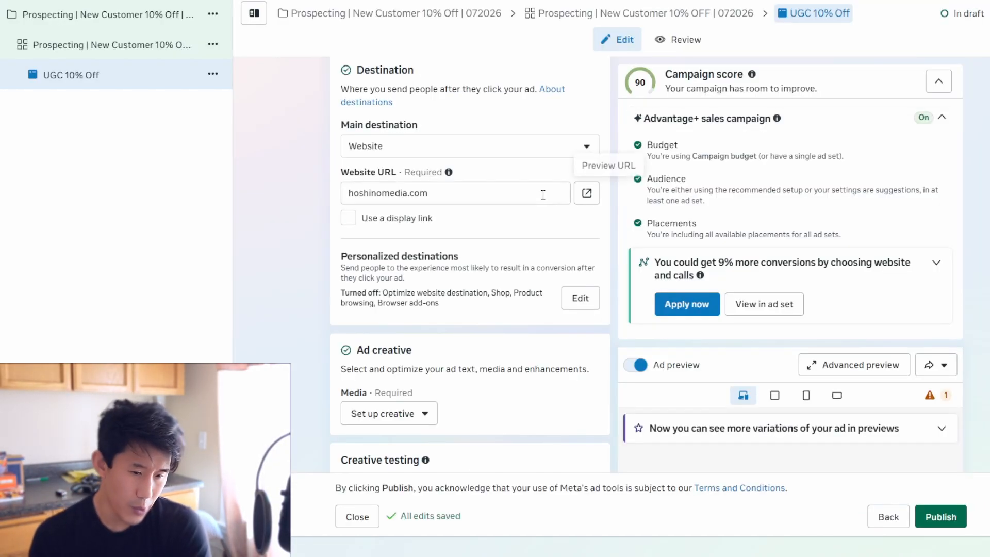
Start an image ad creative using the first 1080 × 1350 account image and proceed to the creative setup.
scroll(337, 263, "down", 4)
left_click(392, 222)
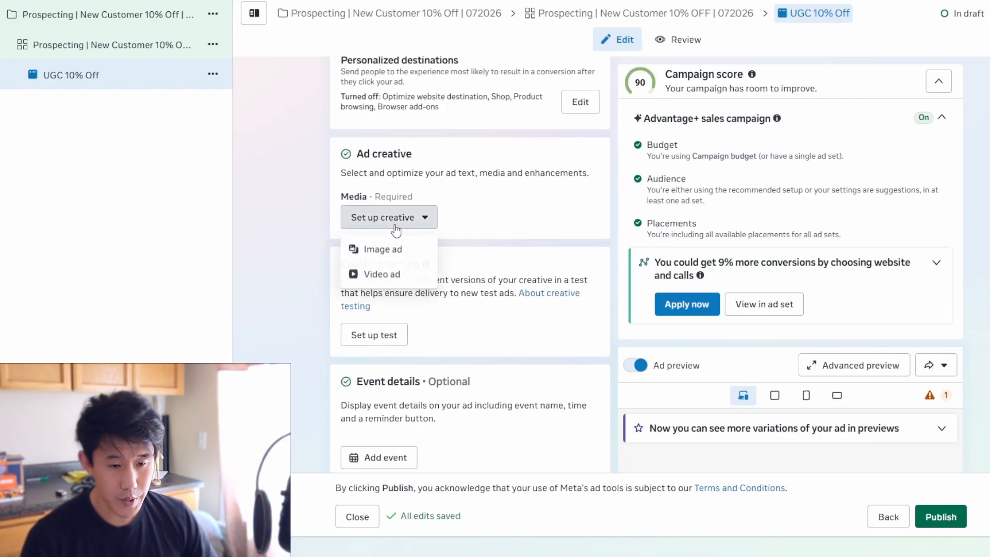
left_click(398, 275)
key("Escape")
left_click(412, 226)
left_click(411, 249)
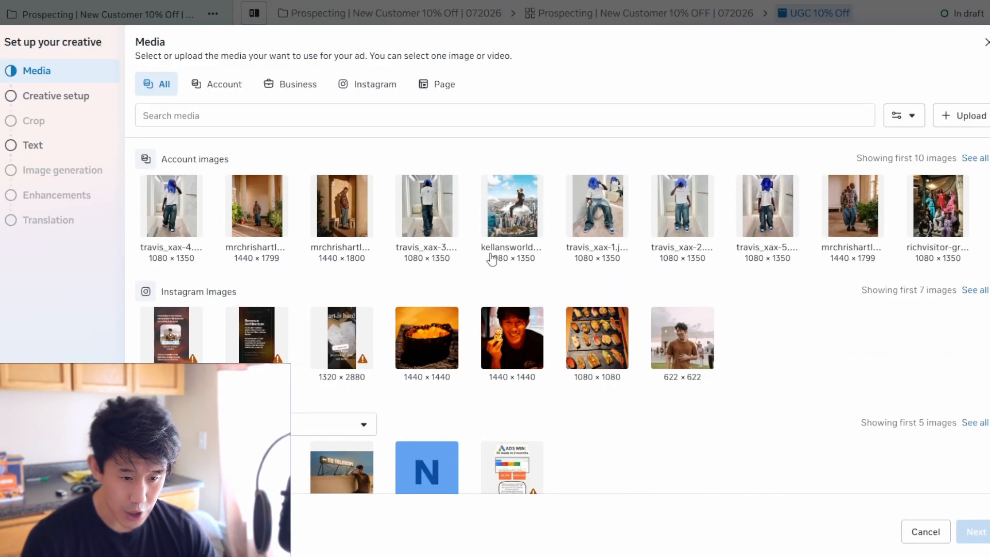
left_click(183, 203)
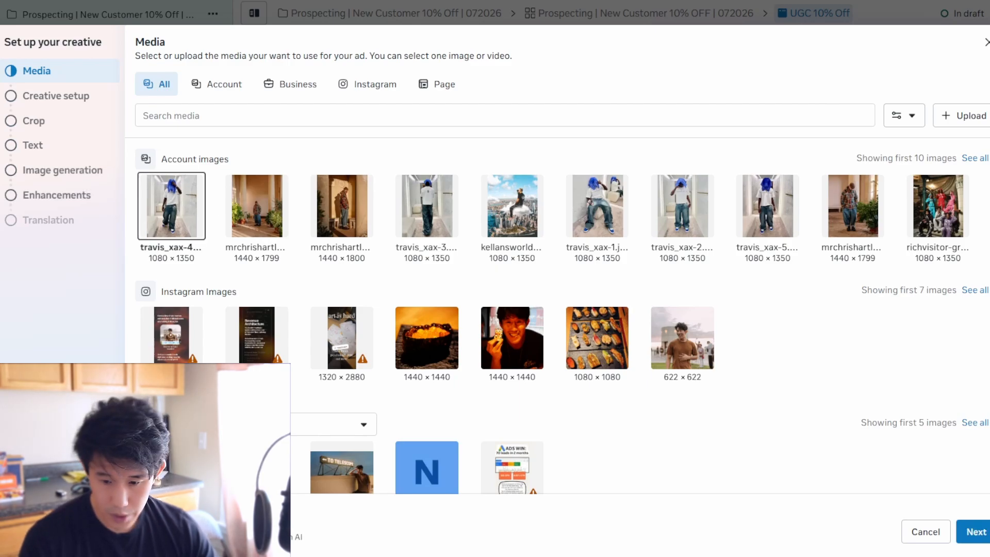
left_click(976, 531)
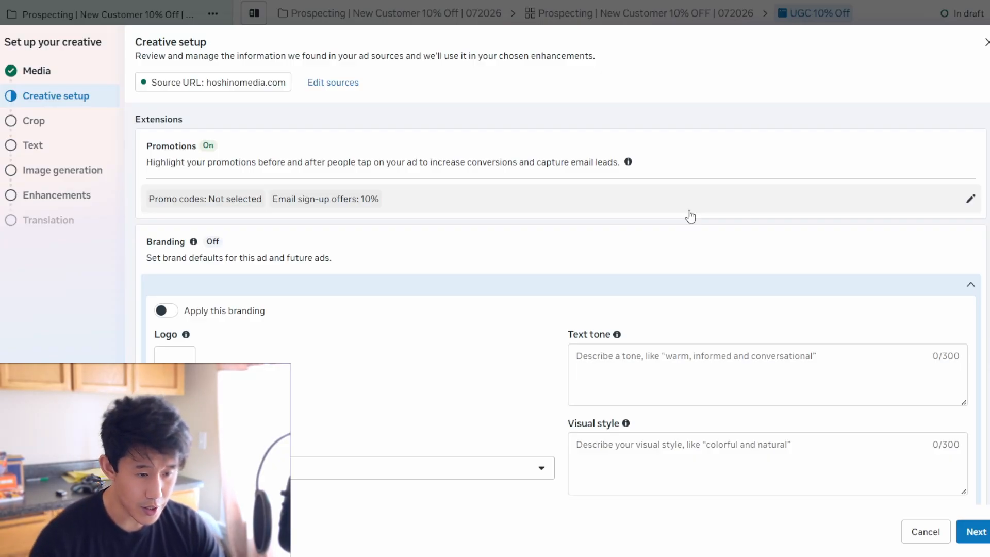
Review the branding, site links, website highlights and products sections of the creative setup.
scroll(690, 217, "down", 2)
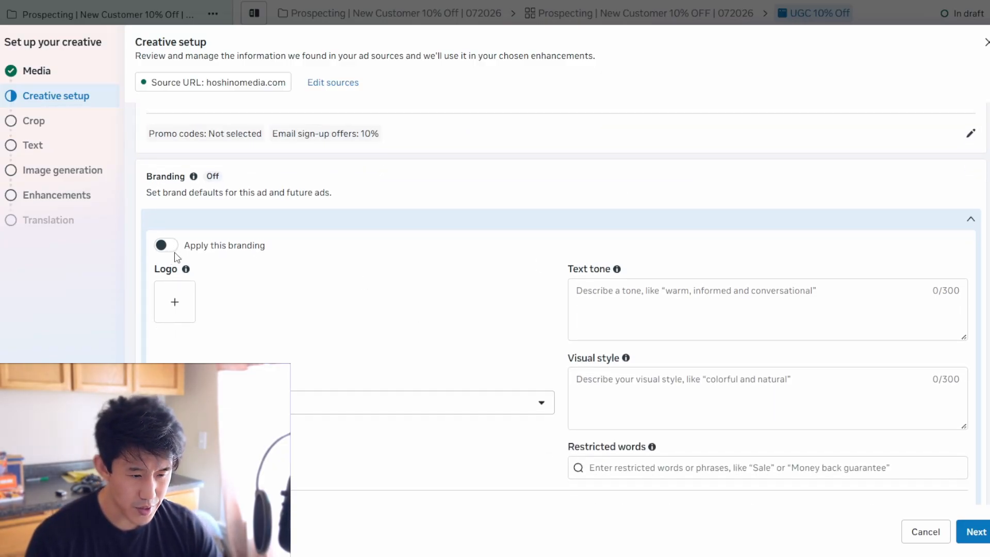
scroll(239, 212, "down", 7)
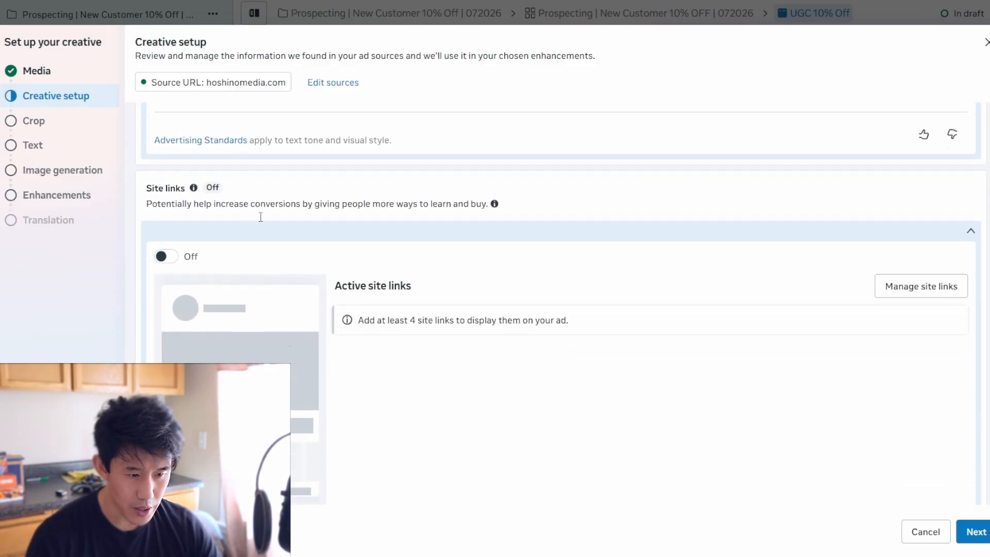
scroll(261, 217, "down", 2)
left_click(173, 178)
scroll(868, 285, "down", 3)
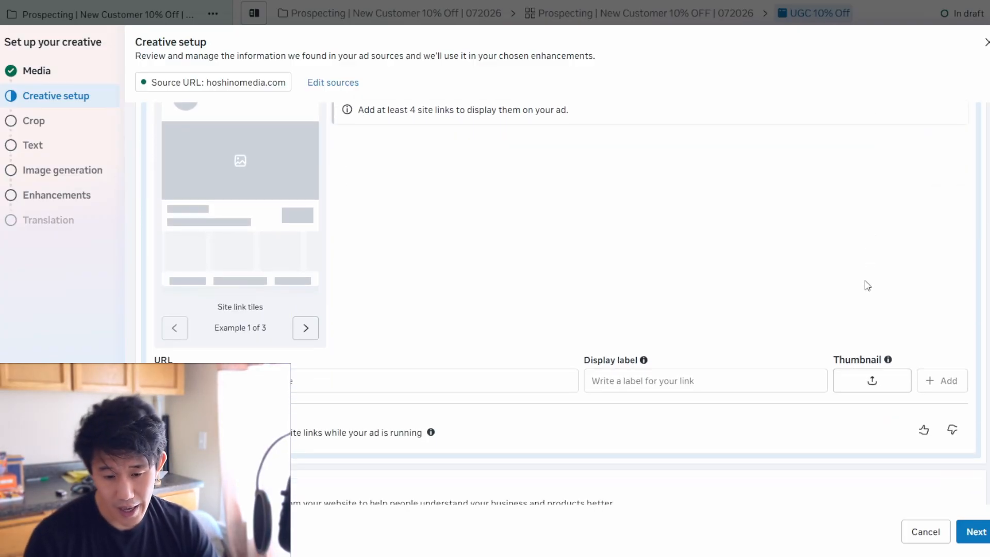
left_click(440, 386)
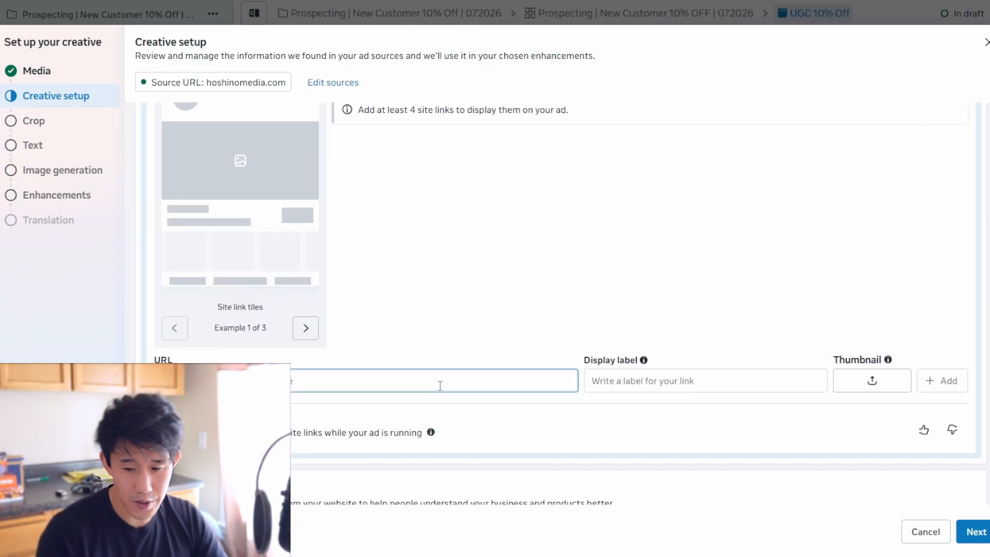
scroll(711, 458, "up", 2)
scroll(404, 397, "down", 10)
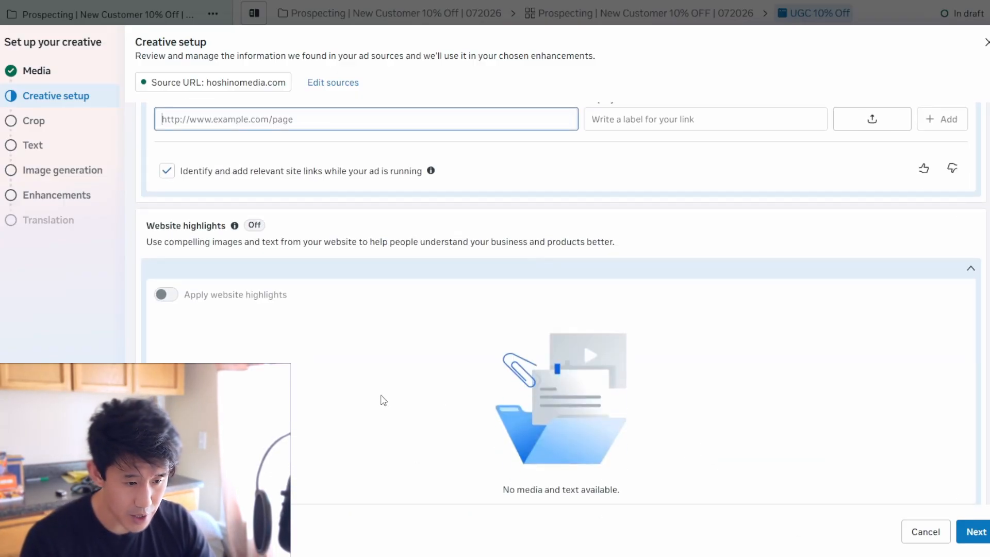
scroll(382, 402, "down", 3)
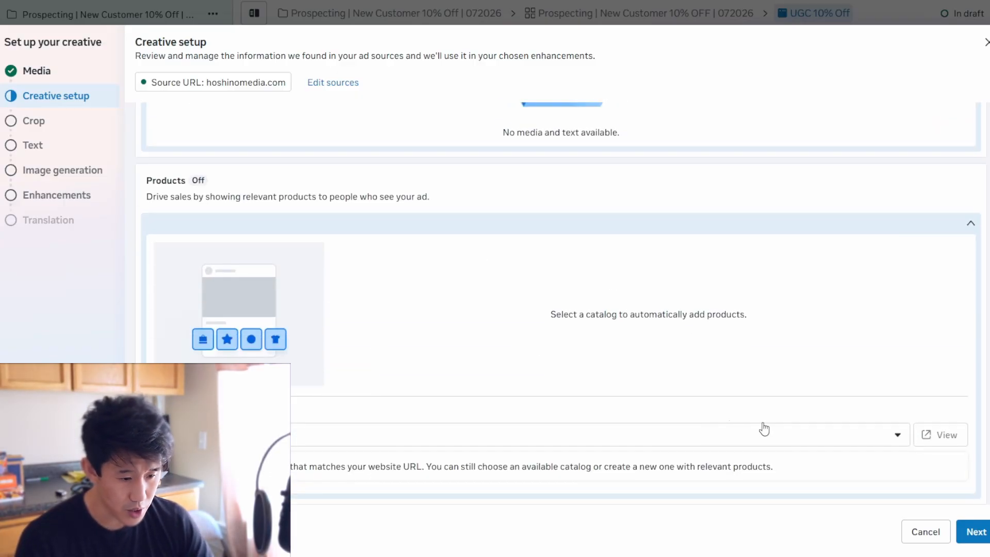
Set the horizontal placement's media crop to Original and proceed to the ad text.
left_click(76, 125)
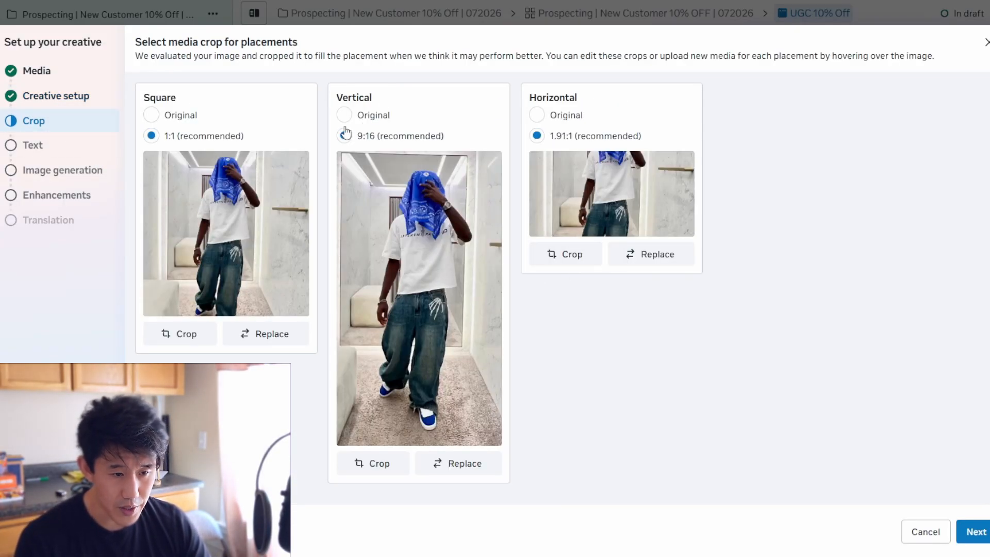
left_click(561, 118)
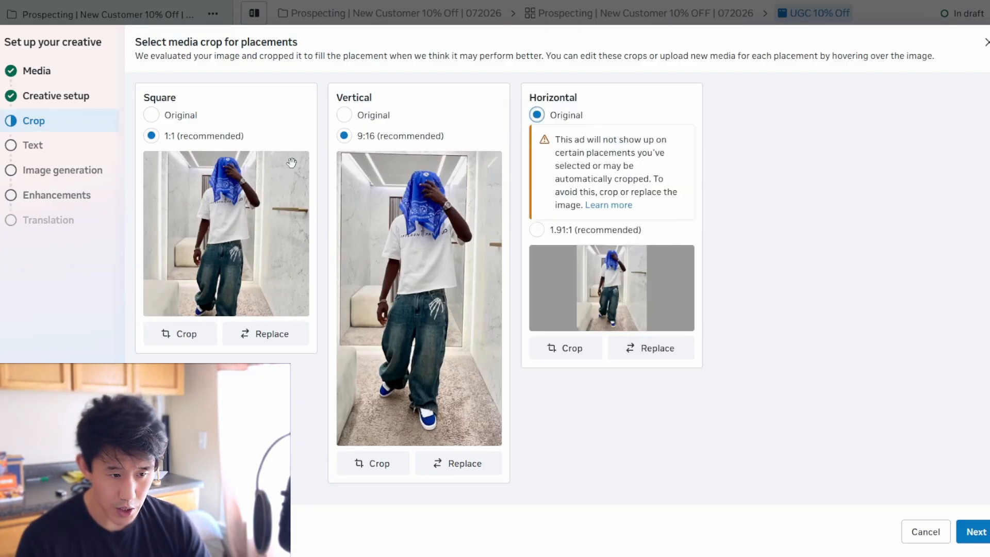
left_click(92, 147)
Enter the primary text "The best shirts I've ever worn. I get compliments all the time on it", including the quotation marks.
left_click(234, 103)
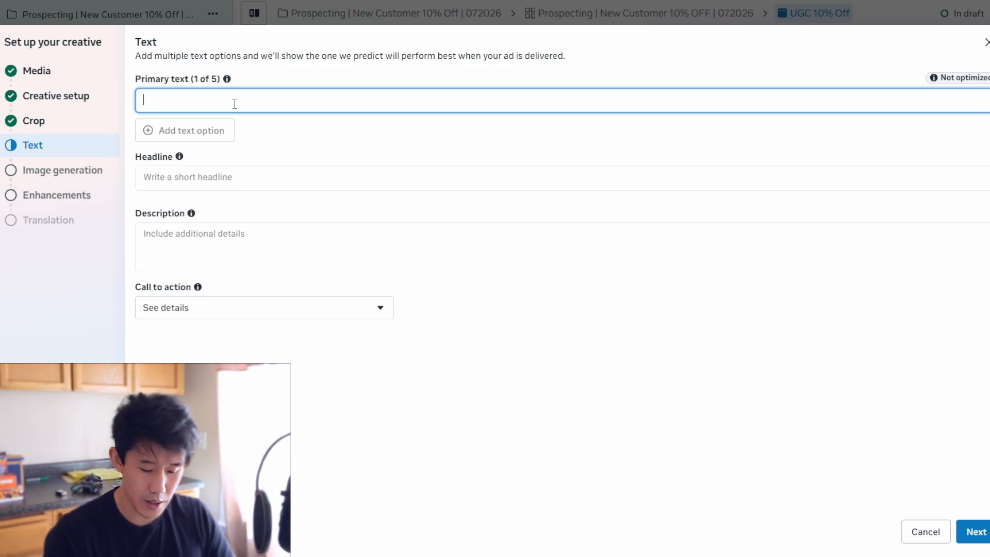
type("The")
key("BackSpace")
key("BackSpace")
key("BackSpace")
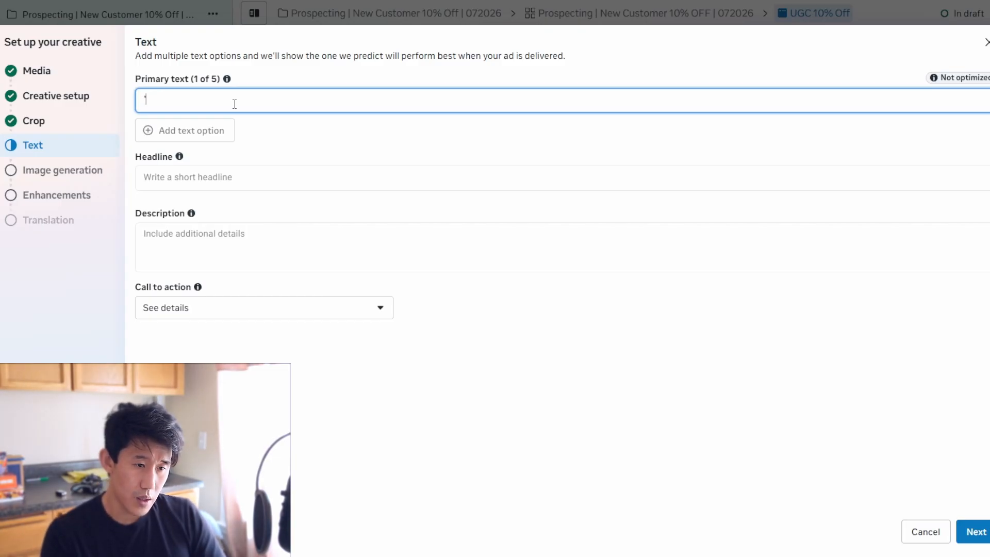
type("\"The be")
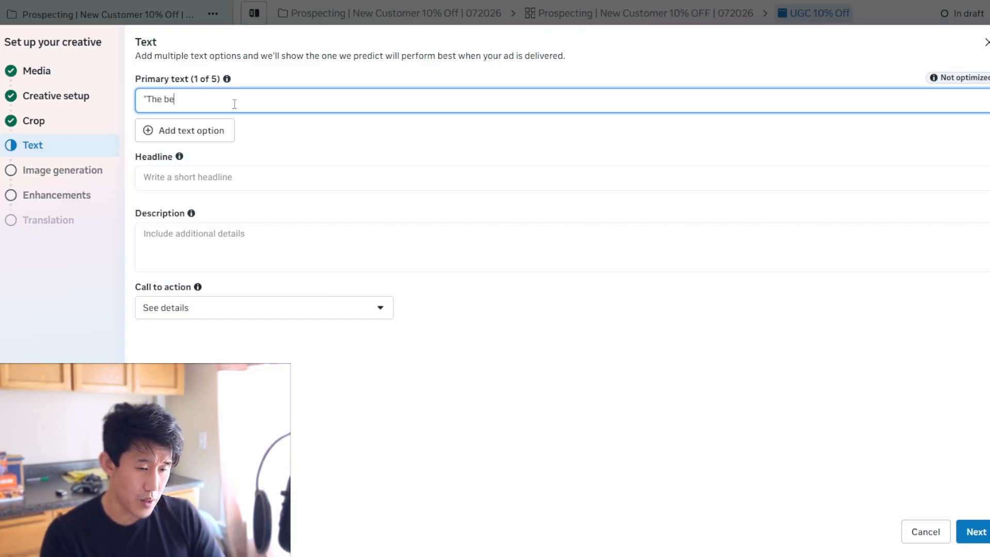
type("st shirts I've ever worn. I get")
key("Tab")
type("all t")
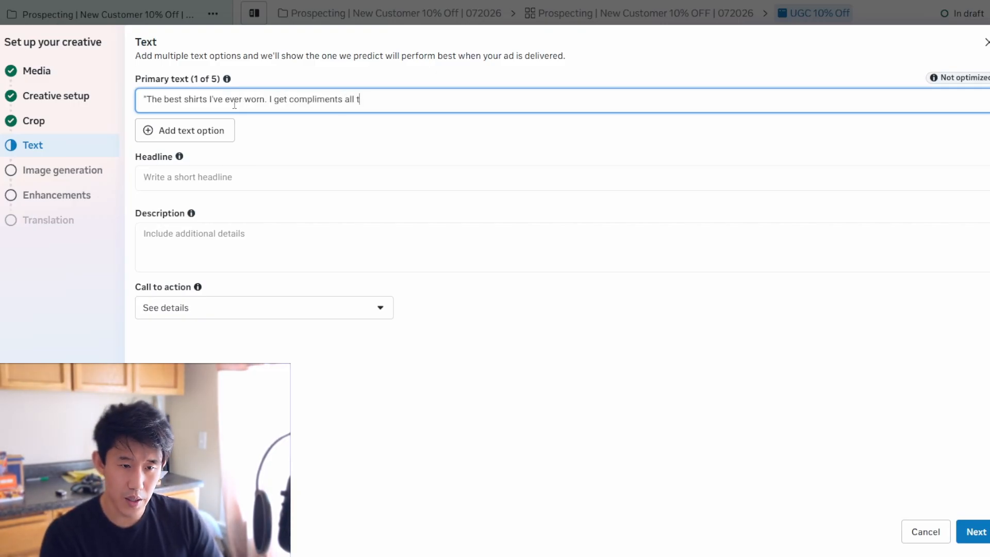
type("he time on it\"")
Enter the headline "Take 10% off when you use code SUMMER10" and the description "USE SUMMER10 for 10% OFF".
key("Tab")
key("Tab")
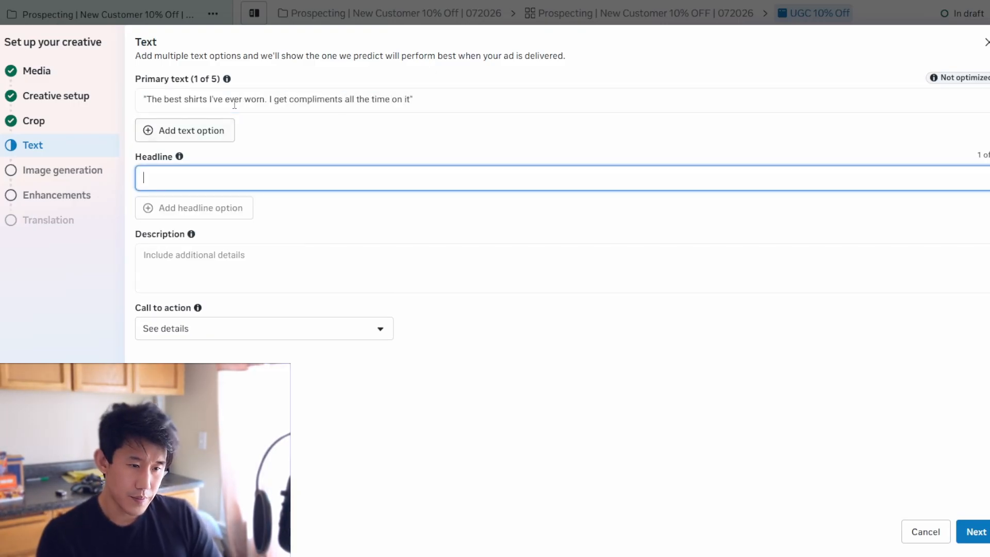
type("Take 10% off when you")
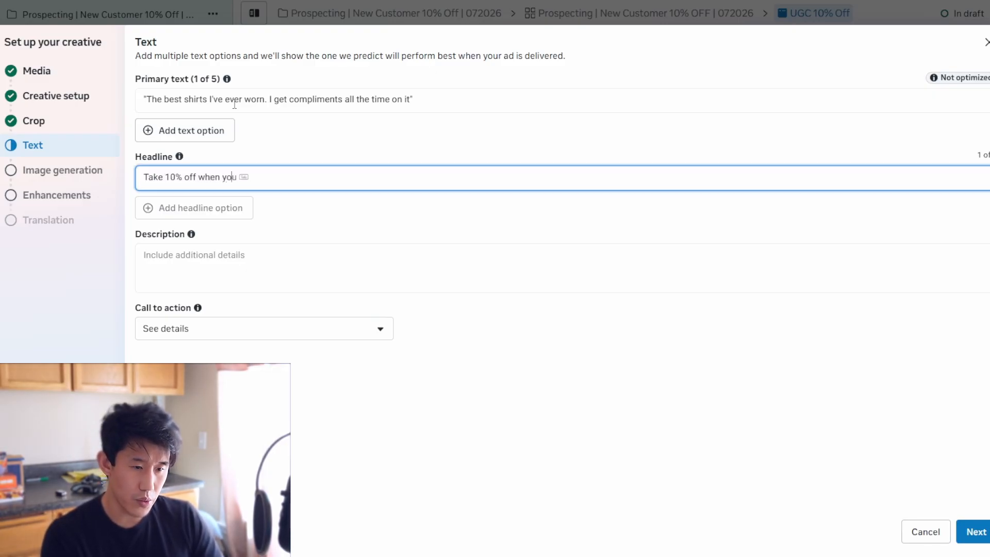
type(" use code SUMMER")
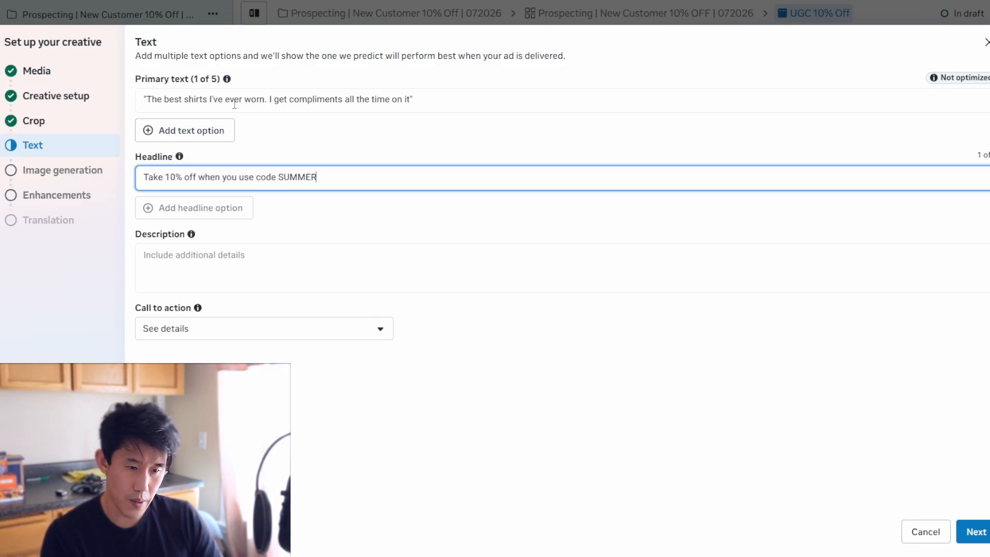
key("Tab")
left_click(366, 193)
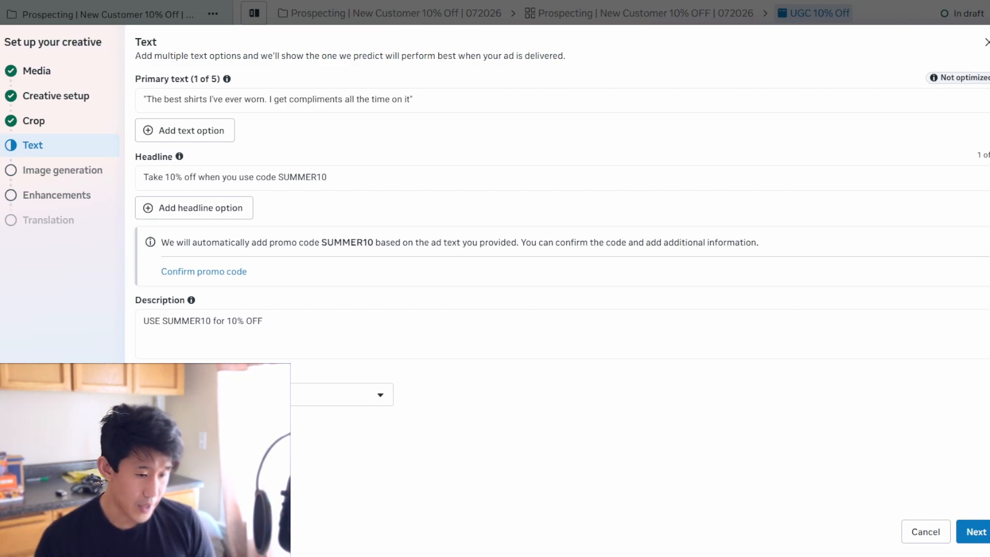
Set the ad's call to action to Shop now and proceed to image generation.
left_click(217, 394)
scroll(209, 309, "down", 3)
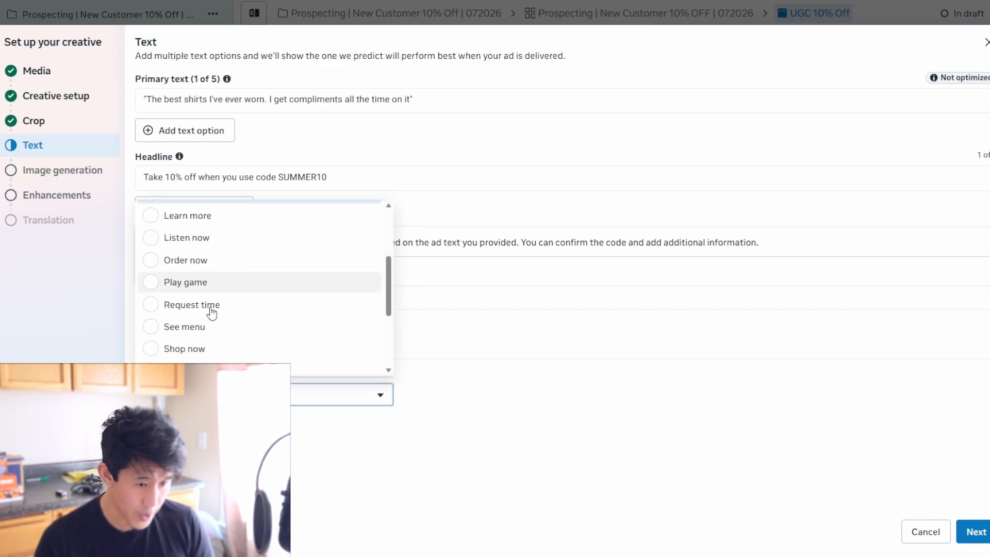
scroll(213, 268, "down", 1)
scroll(214, 257, "down", 2)
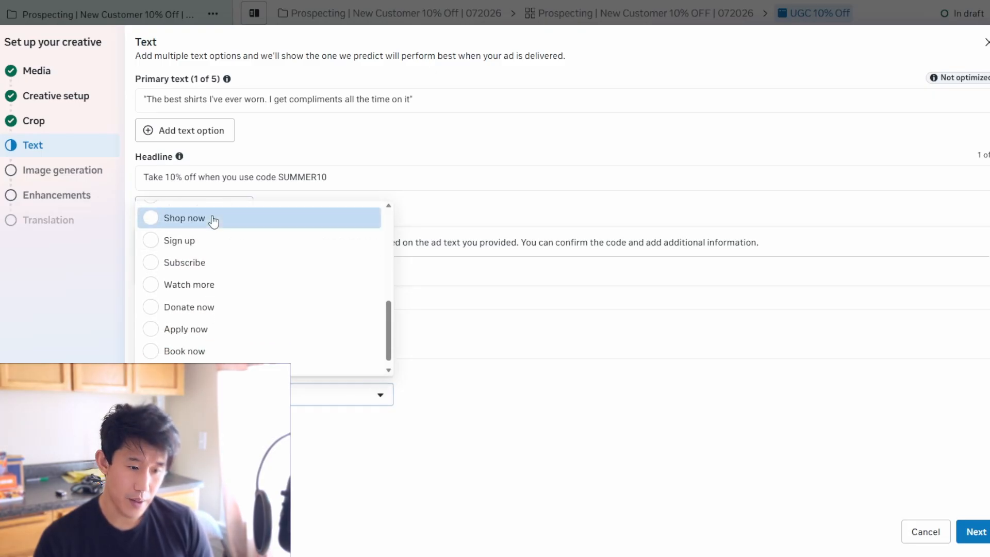
left_click(212, 221)
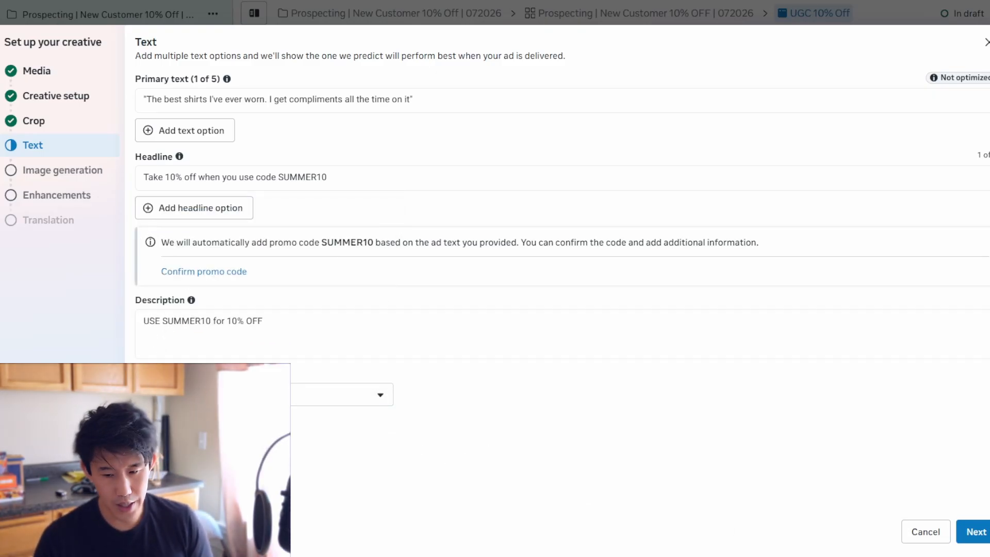
left_click(975, 531)
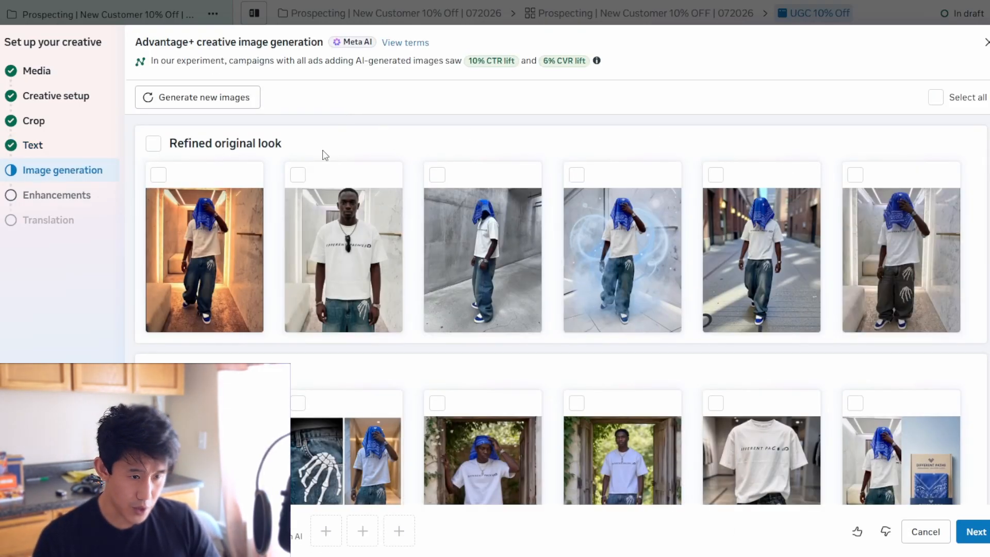
Examine the AI-generated images under Refined original look, Popular in Clothing and High return on ad spend, leaving all of them unselected.
scroll(718, 268, "down", 4)
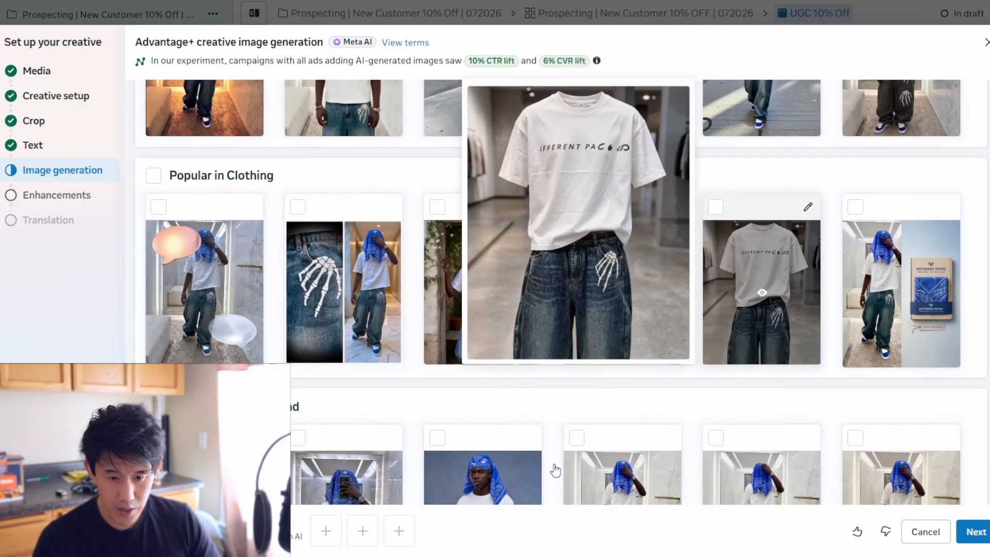
mouse_move(470, 303)
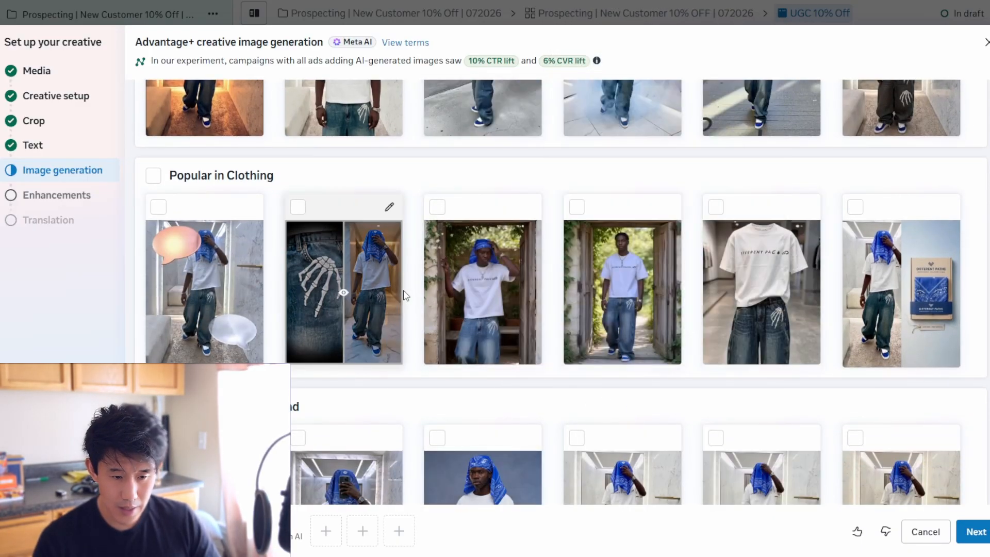
scroll(412, 407, "down", 2)
mouse_move(439, 424)
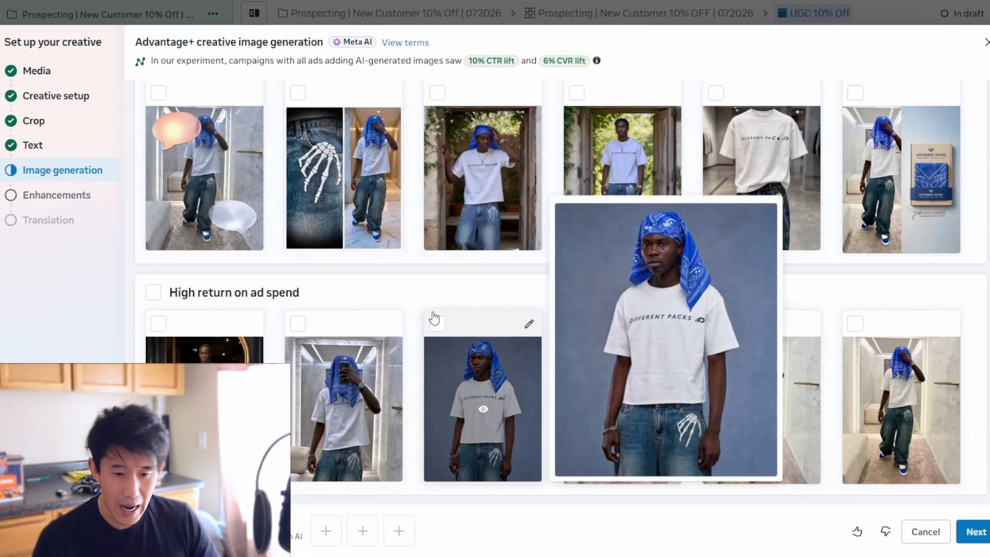
scroll(403, 342, "up", 5)
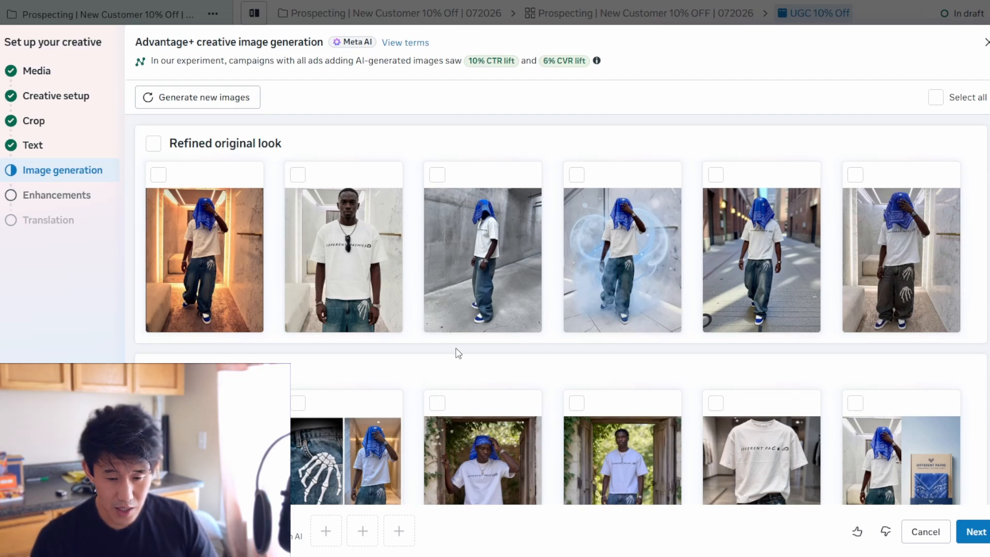
left_click(639, 270)
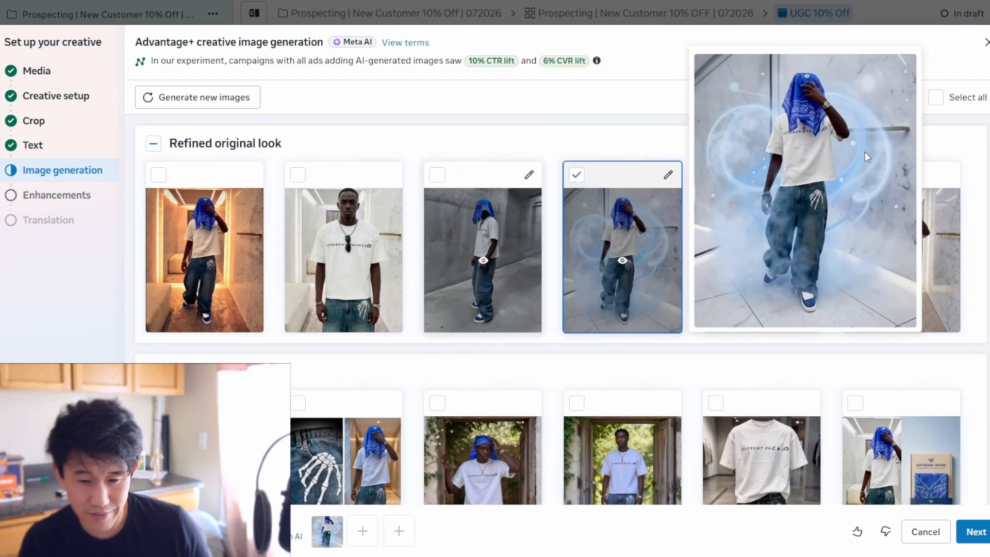
left_click(579, 254)
scroll(567, 327, "down", 1)
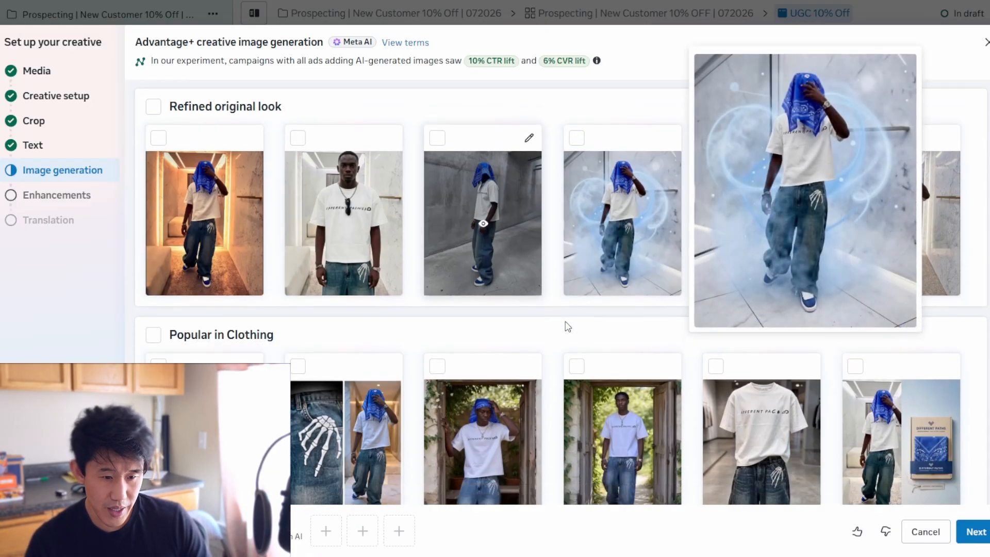
scroll(568, 327, "down", 3)
scroll(508, 393, "down", 2)
scroll(488, 387, "down", 3)
mouse_move(345, 411)
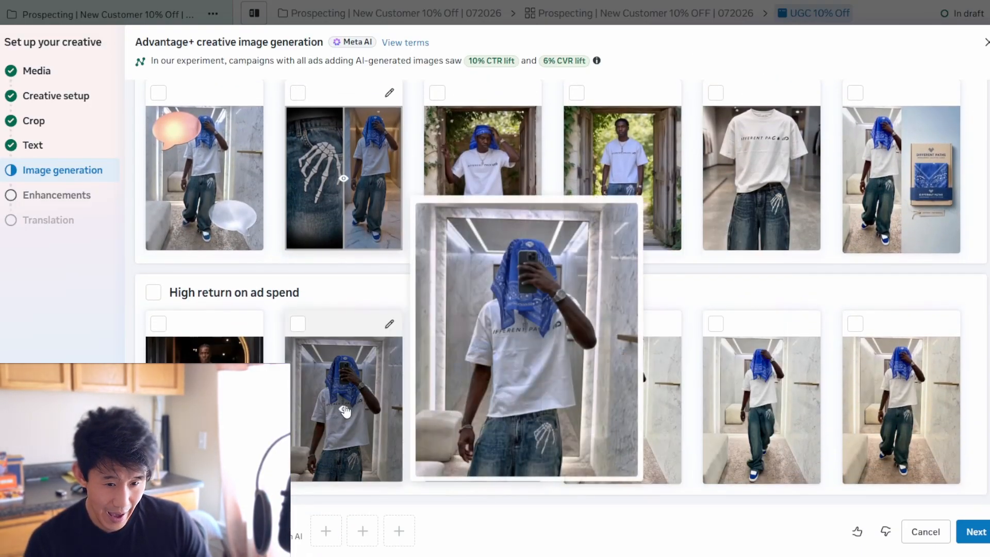
scroll(346, 411, "up", 6)
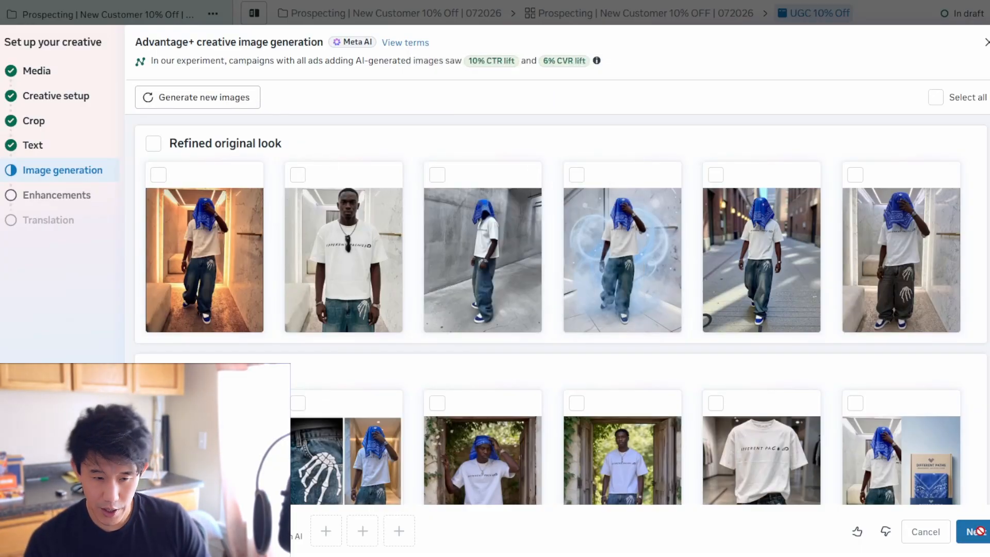
Proceed to the creative enhancements without AI-generated images, review them, turn on Visual touch-ups and finish the creative setup.
left_click(974, 531)
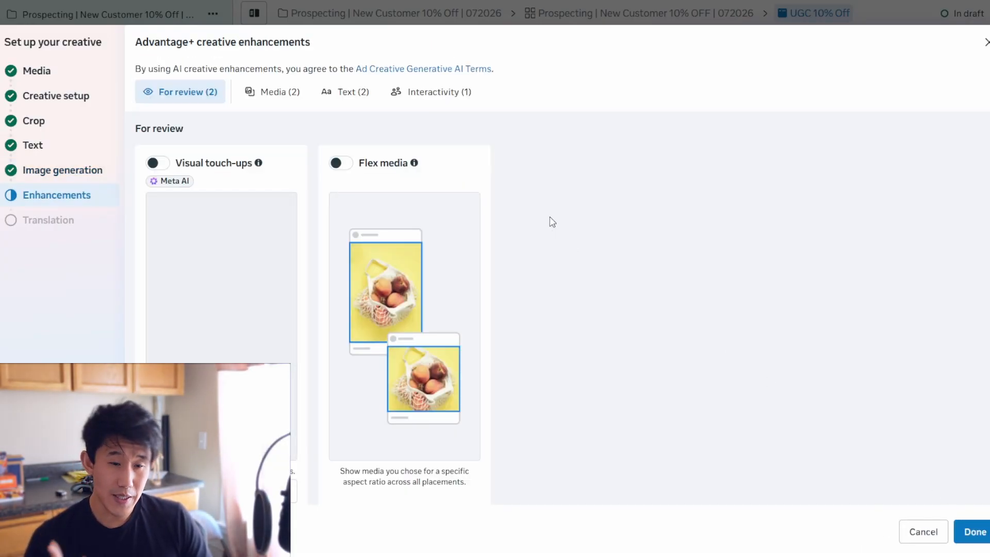
scroll(551, 220, "down", 10)
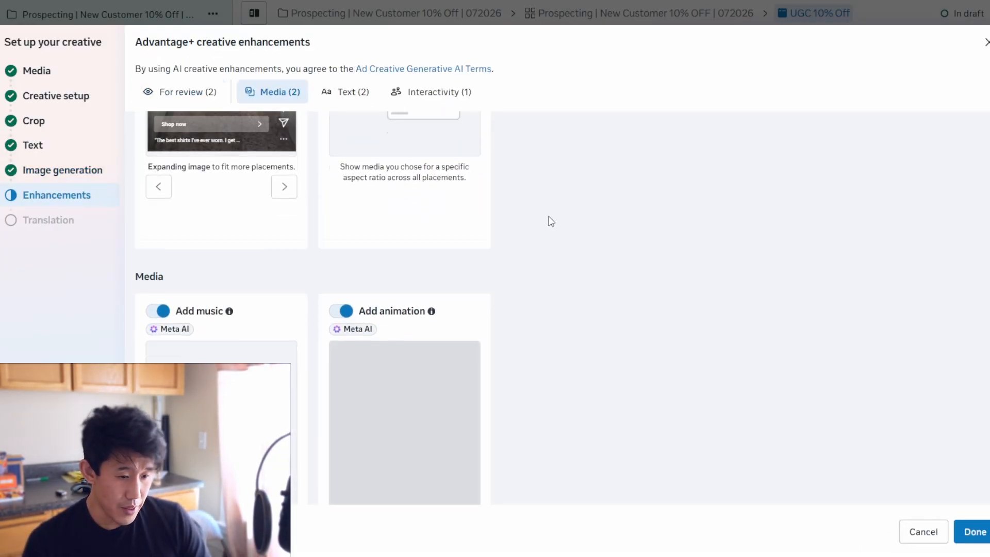
scroll(452, 365, "down", 8)
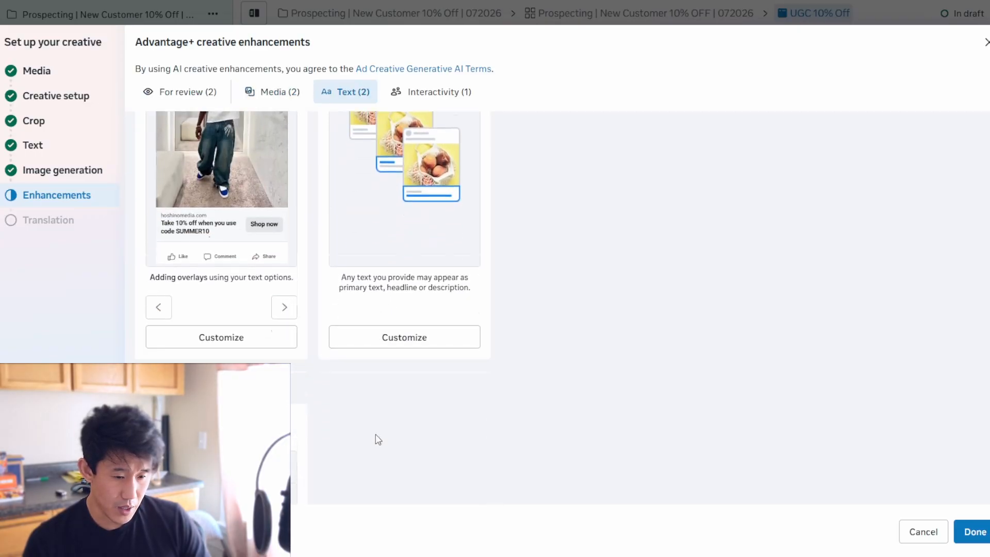
scroll(446, 370, "up", 15)
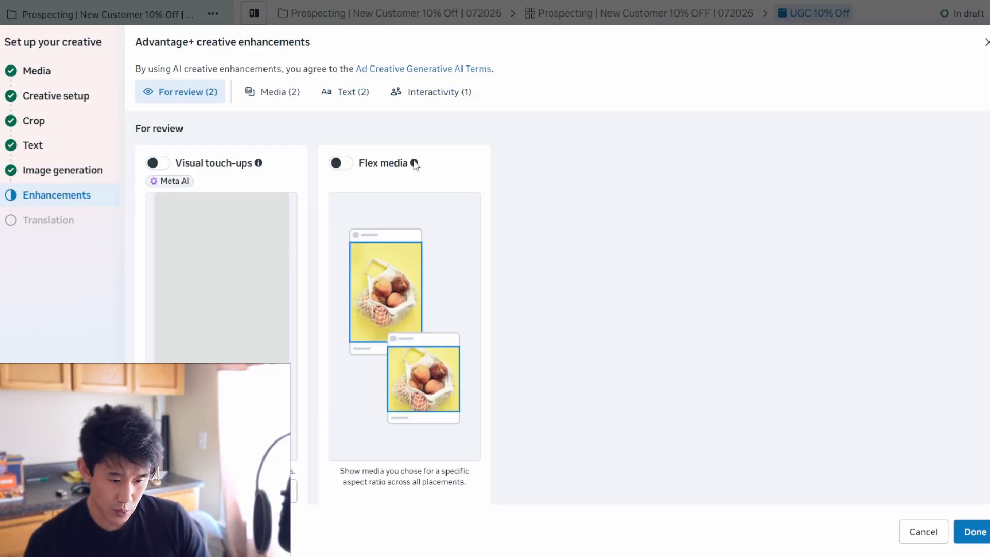
mouse_move(415, 165)
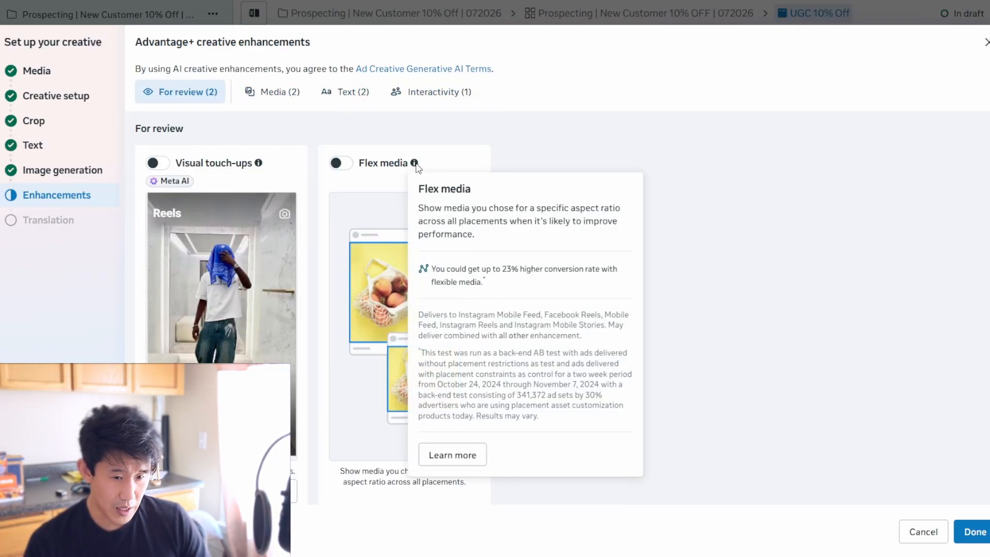
left_click(157, 163)
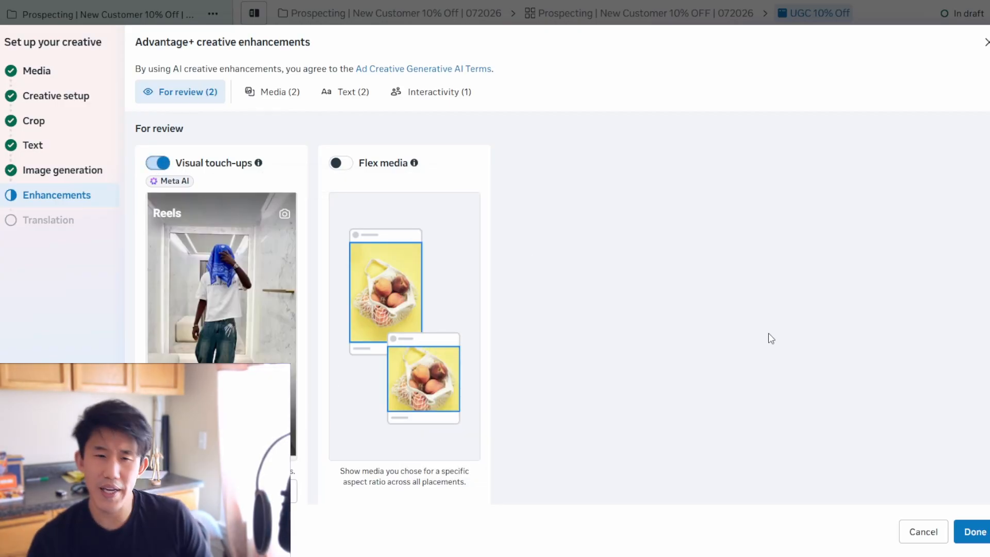
left_click(974, 531)
scroll(464, 329, "down", 4)
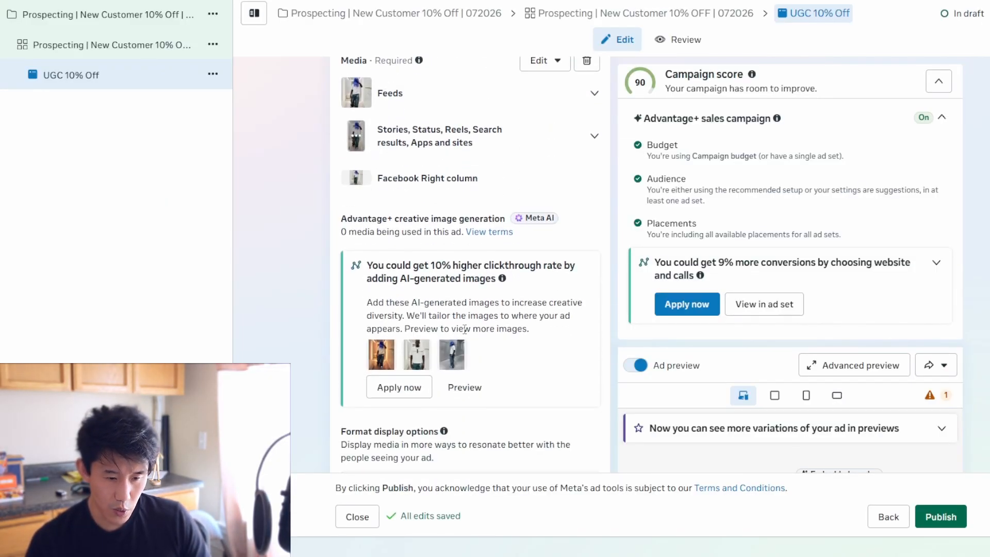
Open the URL parameter builder in the ad's Tracking section and set the campaign source to {{campaign.id}}.
scroll(434, 222, "down", 8)
scroll(835, 324, "down", 5)
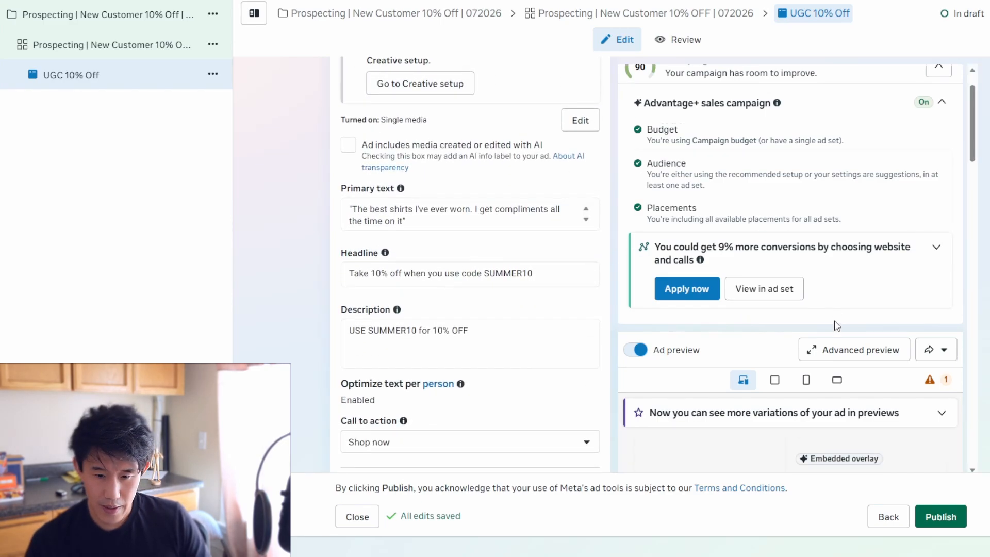
scroll(846, 325, "down", 2)
scroll(722, 250, "up", 1)
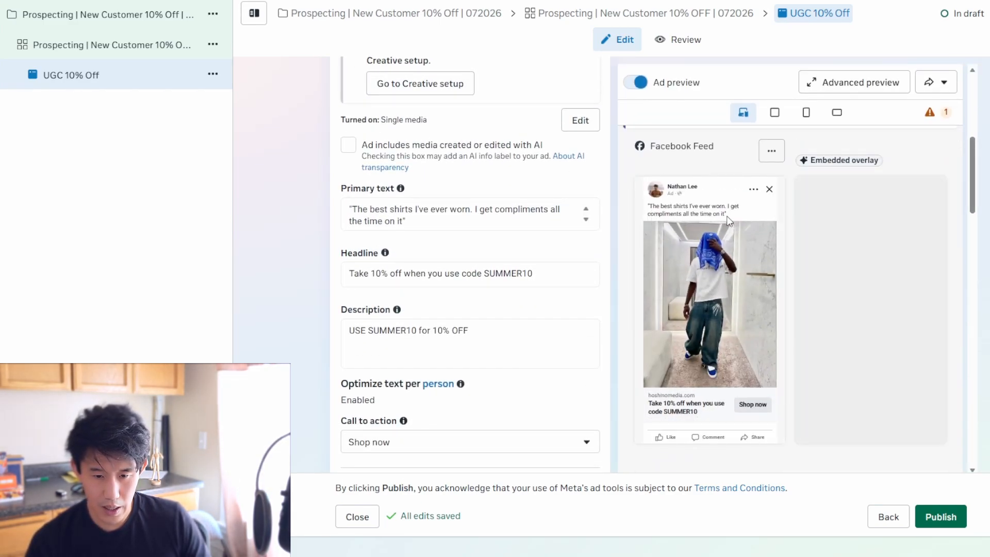
scroll(379, 273, "down", 10)
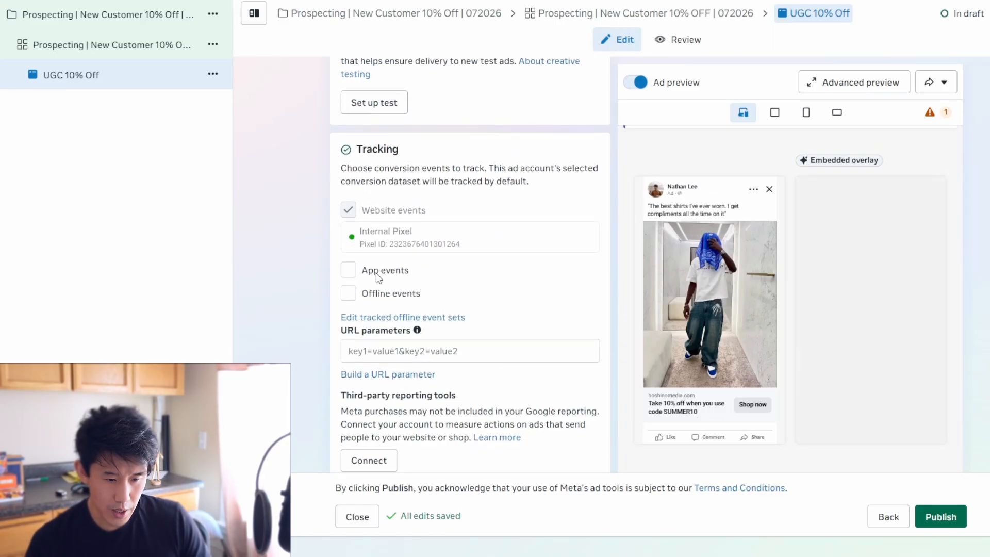
scroll(379, 278, "down", 1)
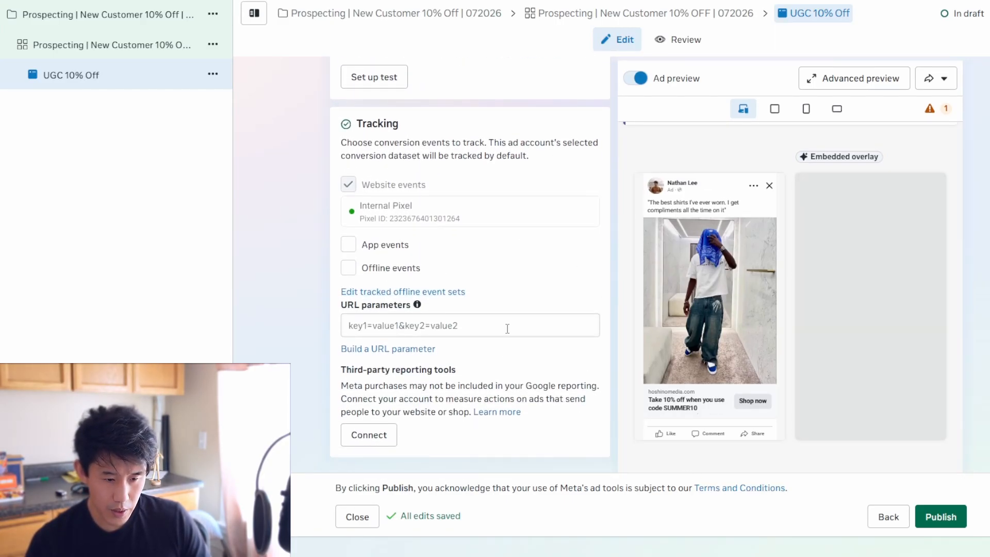
left_click(397, 351)
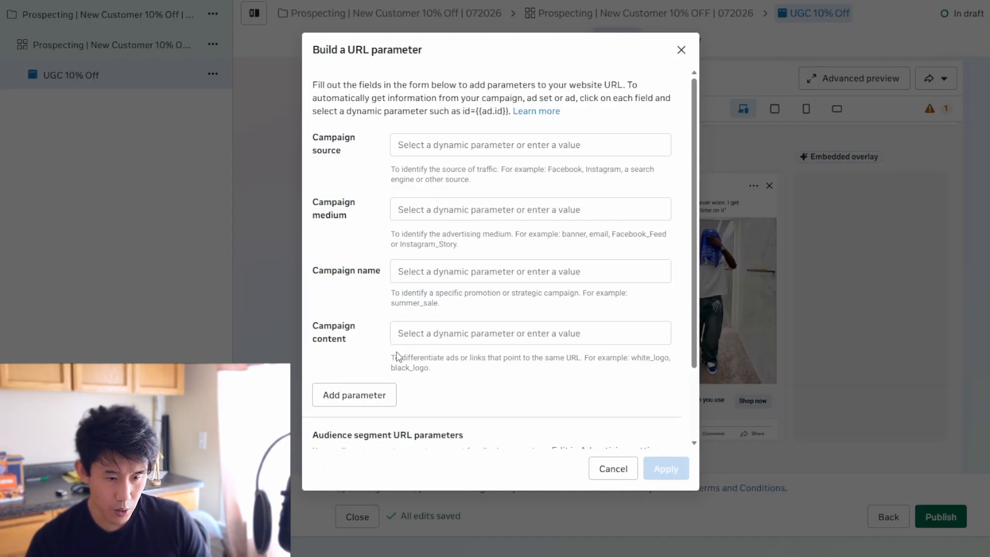
left_click(452, 146)
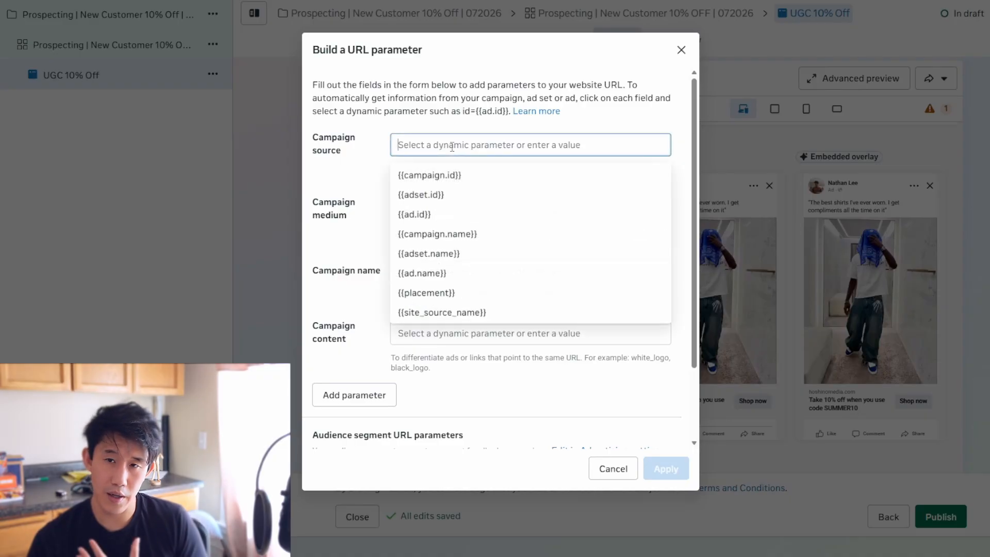
left_click(457, 176)
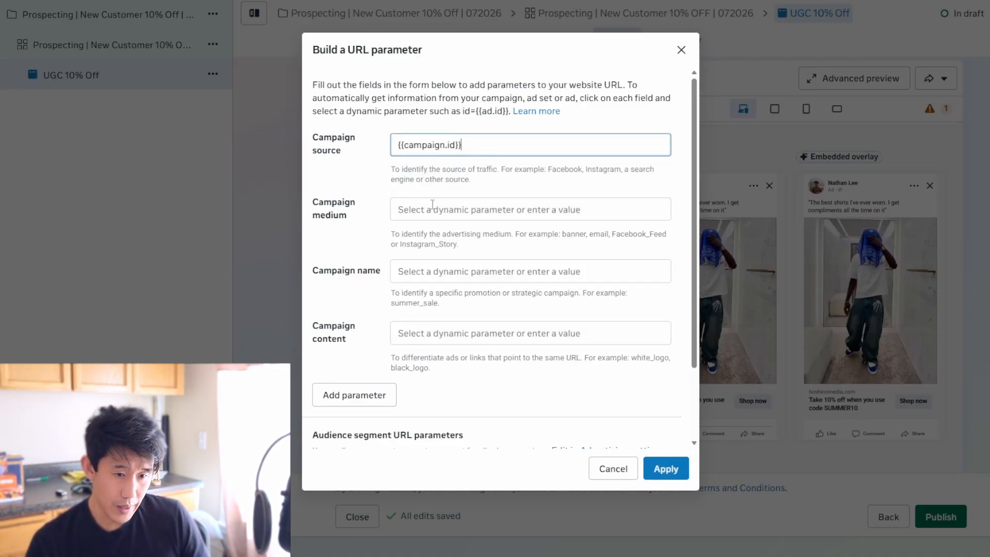
Set the campaign medium to {{placement}}, campaign name to {{campaign.name}} and campaign content to {{ad.id}}, and apply the URL parameters.
left_click(462, 210)
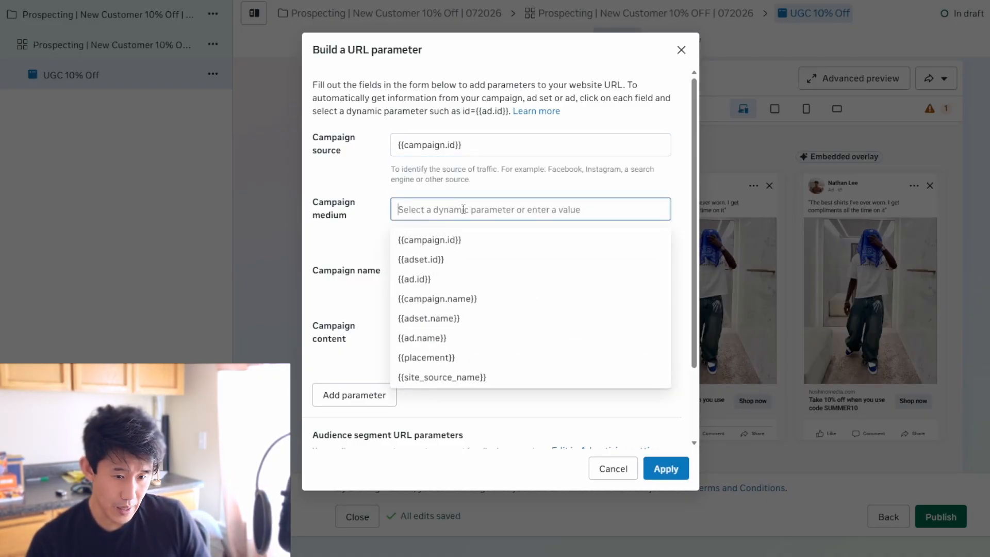
left_click(439, 359)
left_click(445, 278)
left_click(458, 363)
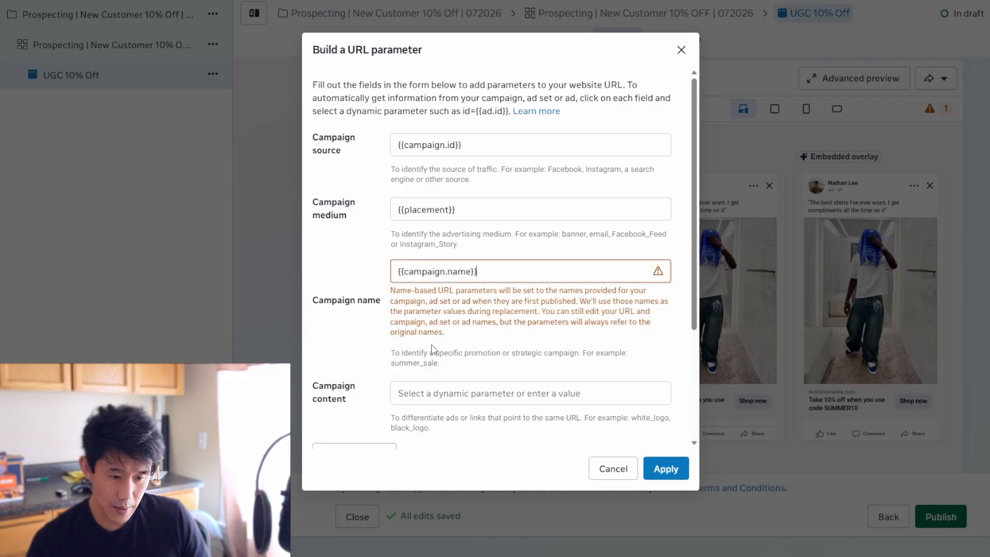
left_click(438, 394)
left_click(453, 266)
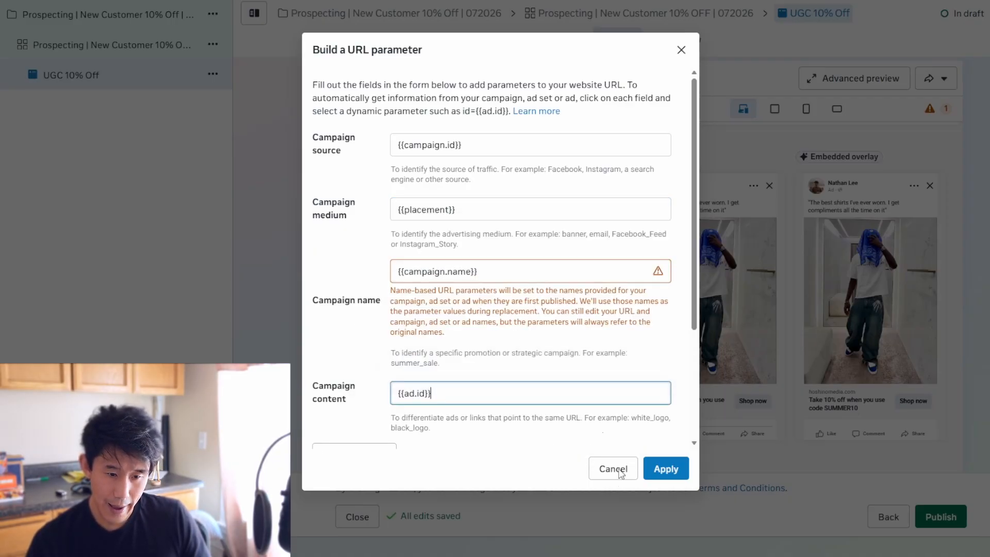
left_click(665, 469)
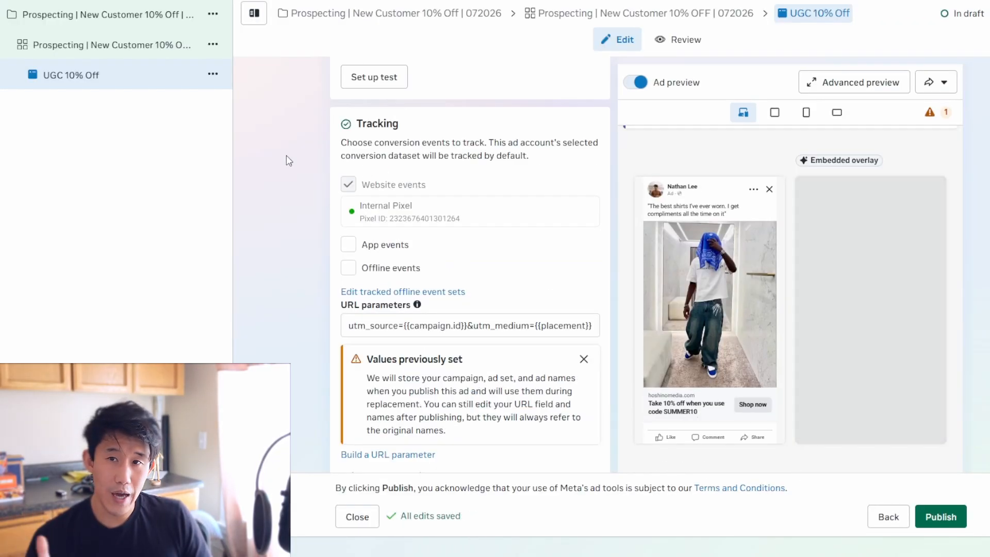
Quick duplicate the UGC 10% Off ad without applying the Add a video recommendation.
scroll(341, 165, "down", 2)
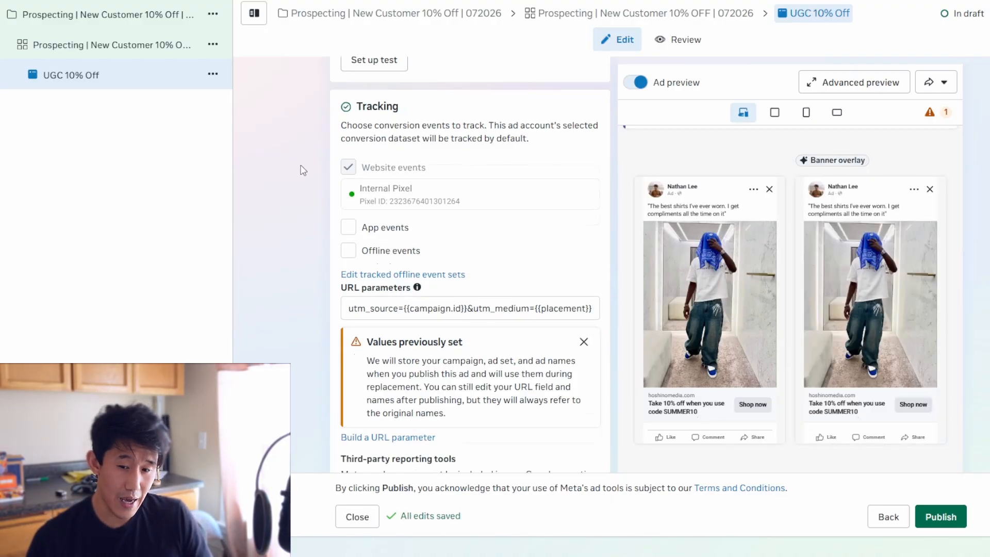
scroll(453, 365, "up", 10)
scroll(453, 365, "up", 10)
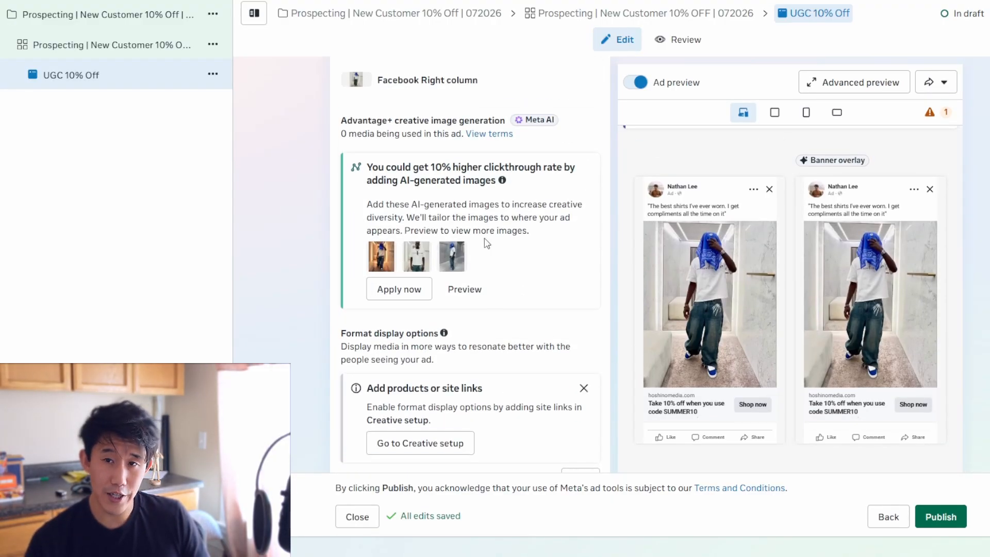
left_click(213, 74)
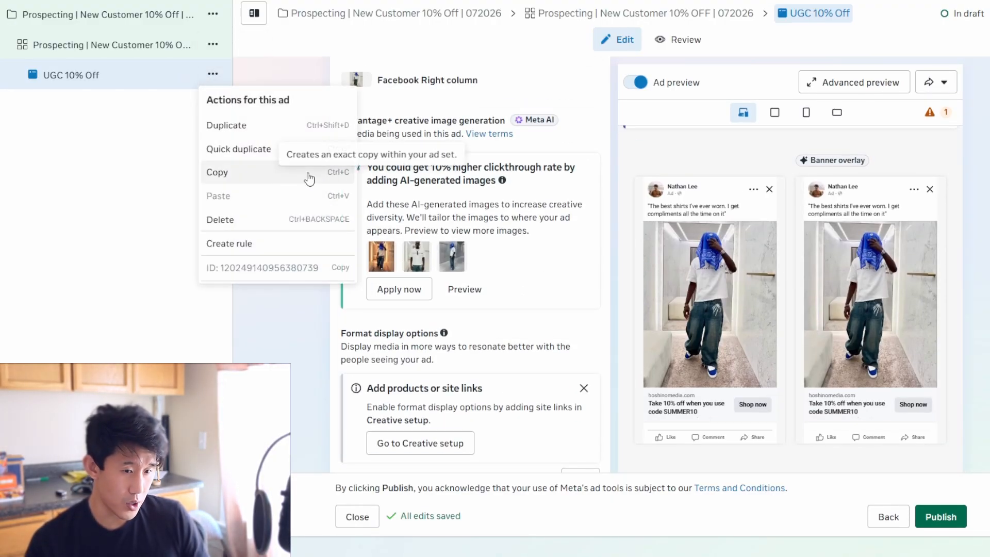
left_click(232, 149)
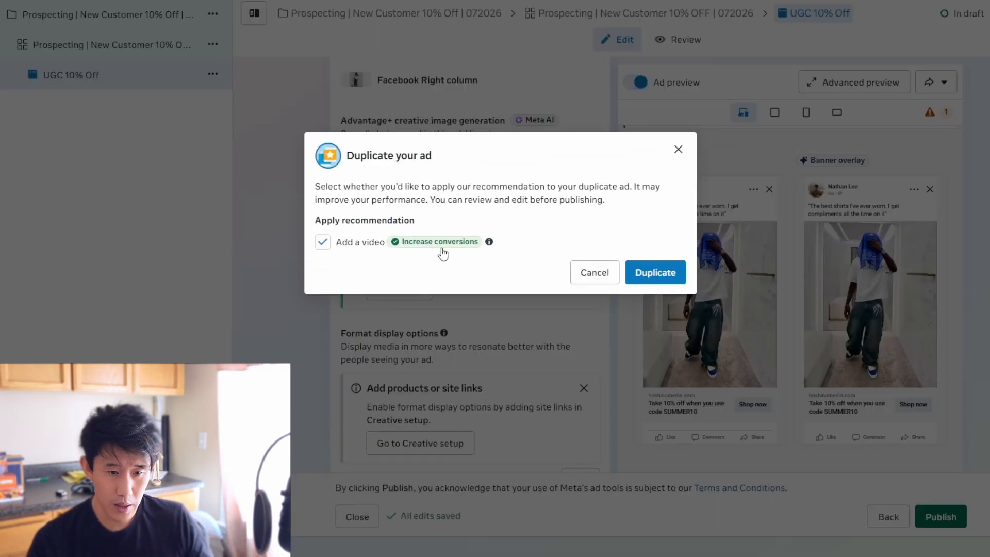
left_click(349, 245)
left_click(655, 274)
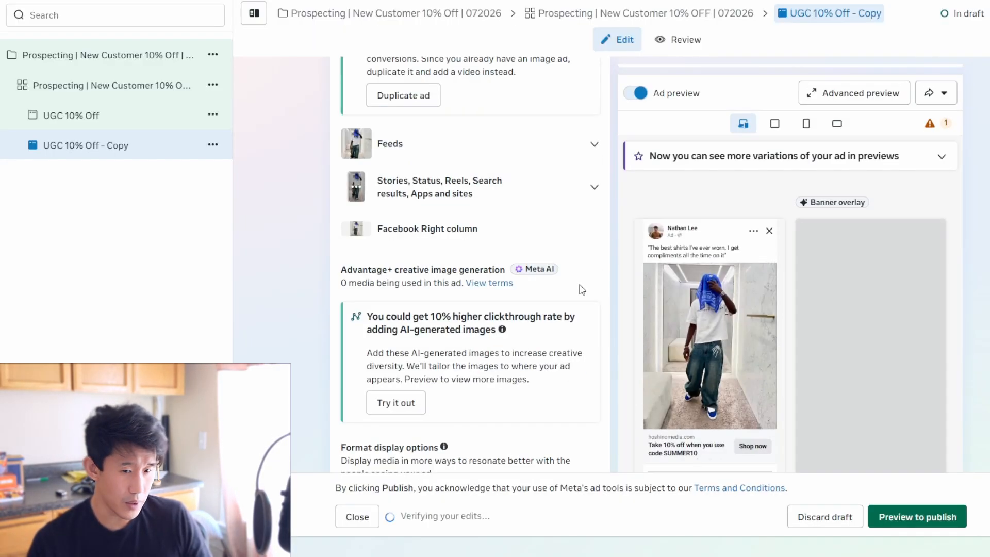
Remove the image from the duplicated ad and replace it with the UGC video of the woman in a black T-shirt.
scroll(458, 254, "up", 15)
scroll(447, 285, "up", 10)
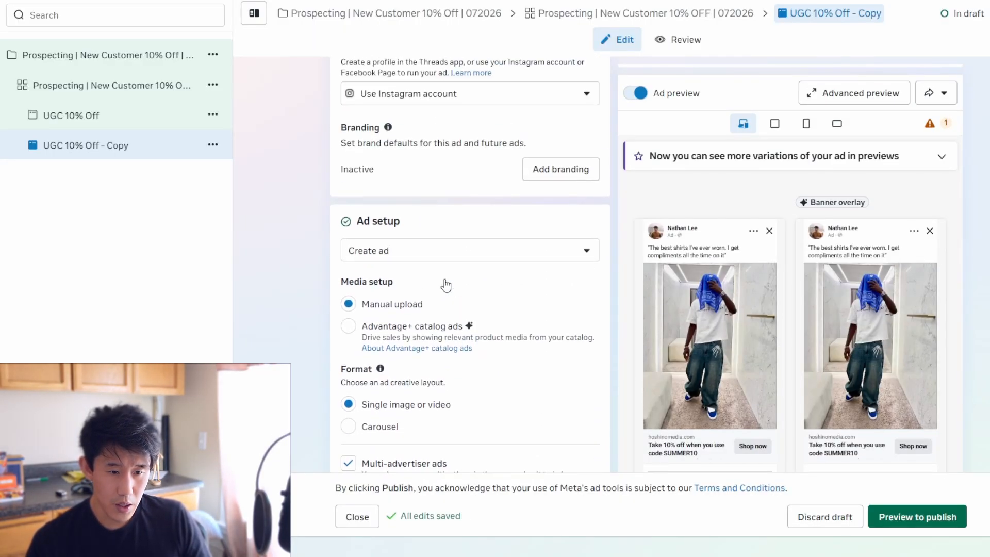
scroll(449, 259, "down", 7)
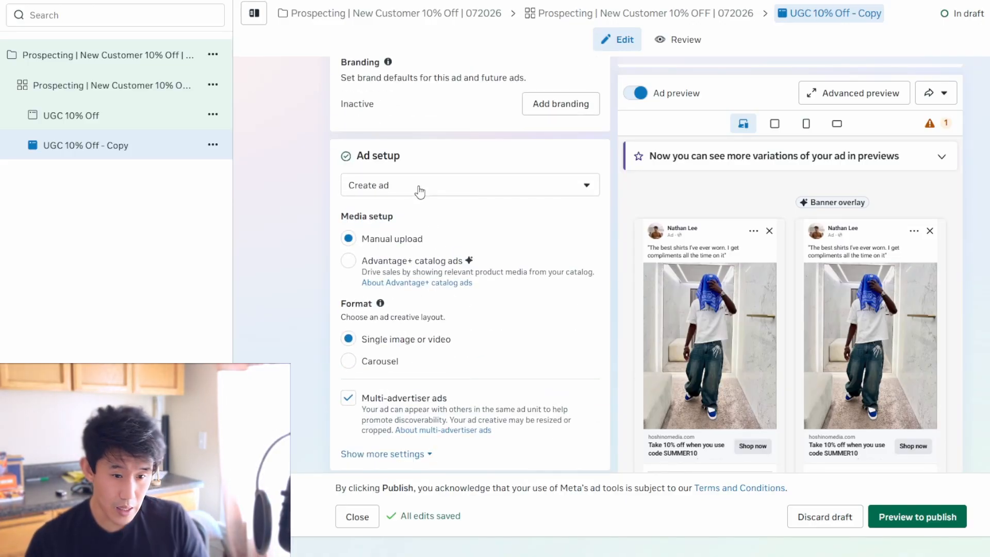
scroll(438, 248, "down", 10)
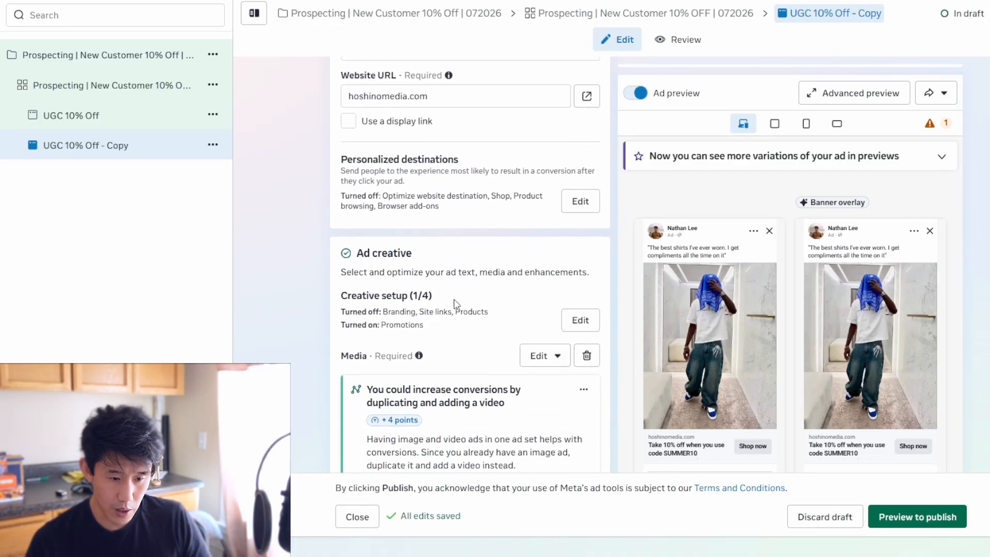
scroll(456, 304, "down", 3)
left_click(587, 223)
left_click(422, 240)
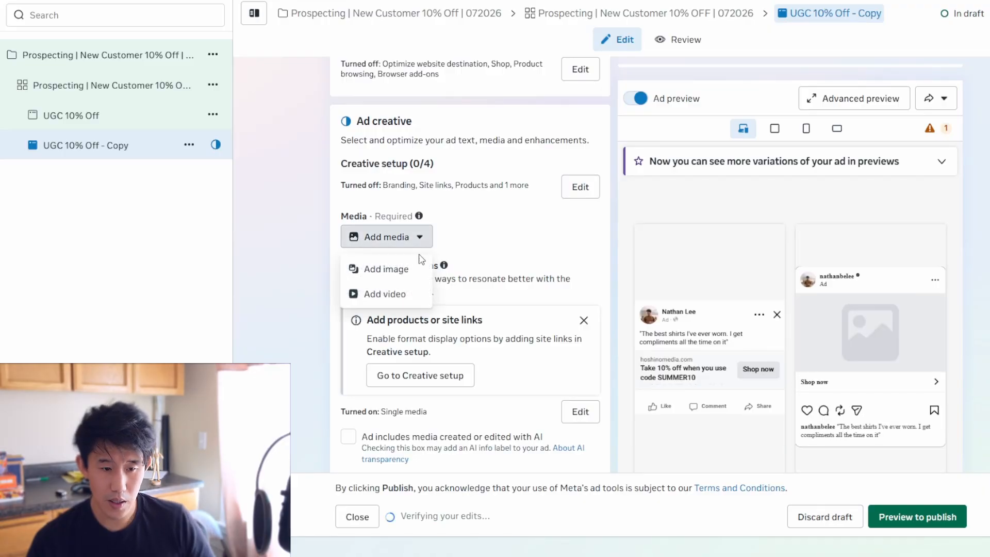
left_click(400, 295)
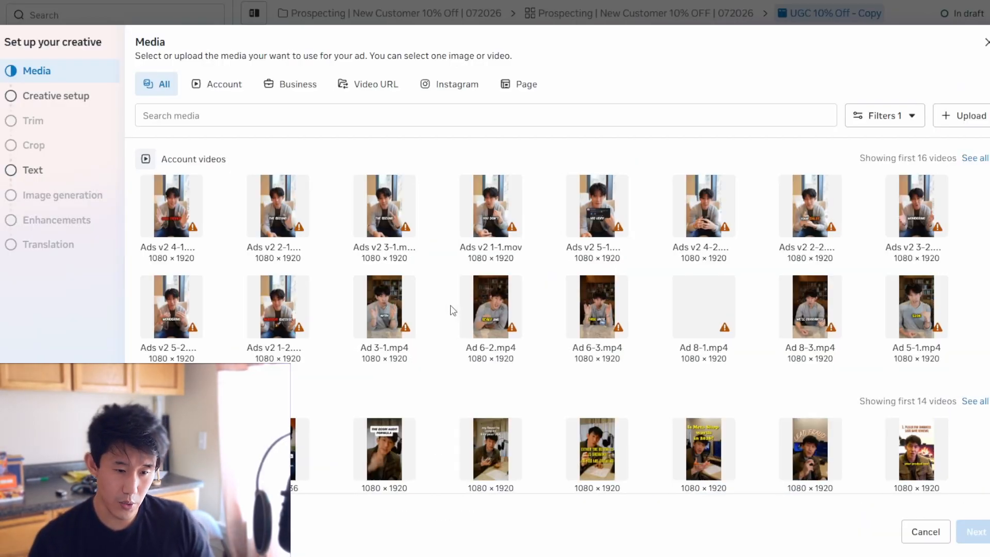
left_click(976, 531)
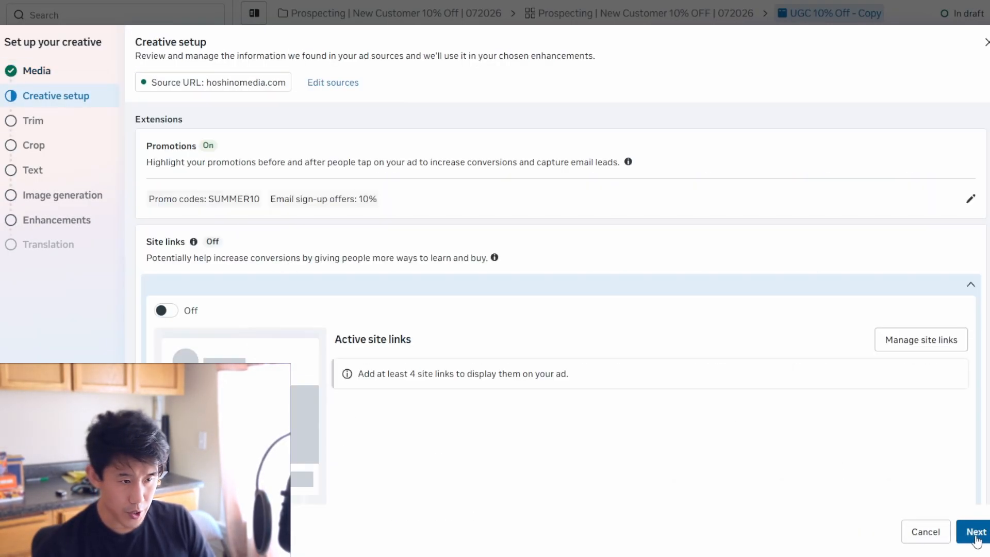
Keep the video's creative setup, skip trimming, leave the original crops and existing ad text, and proceed to image generation.
left_click(974, 531)
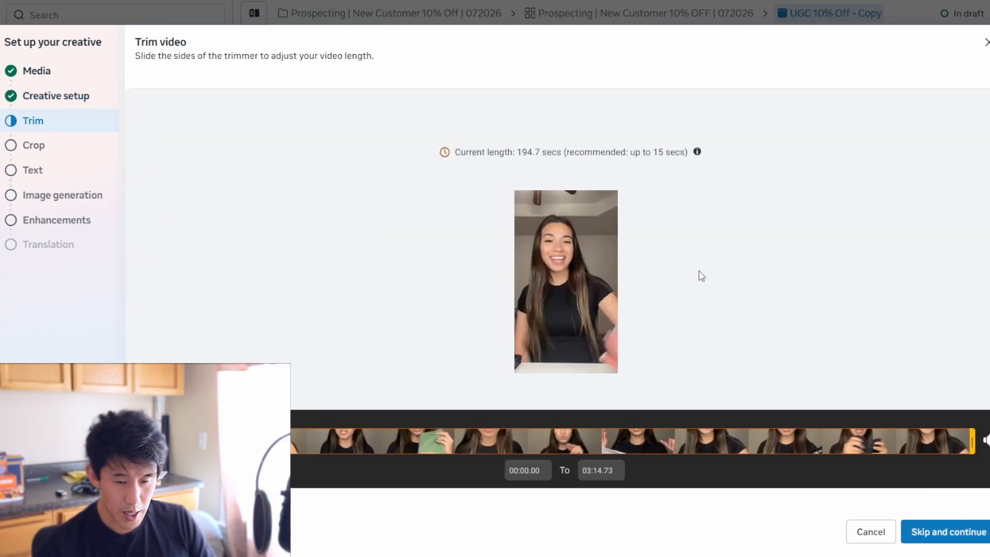
left_click(953, 533)
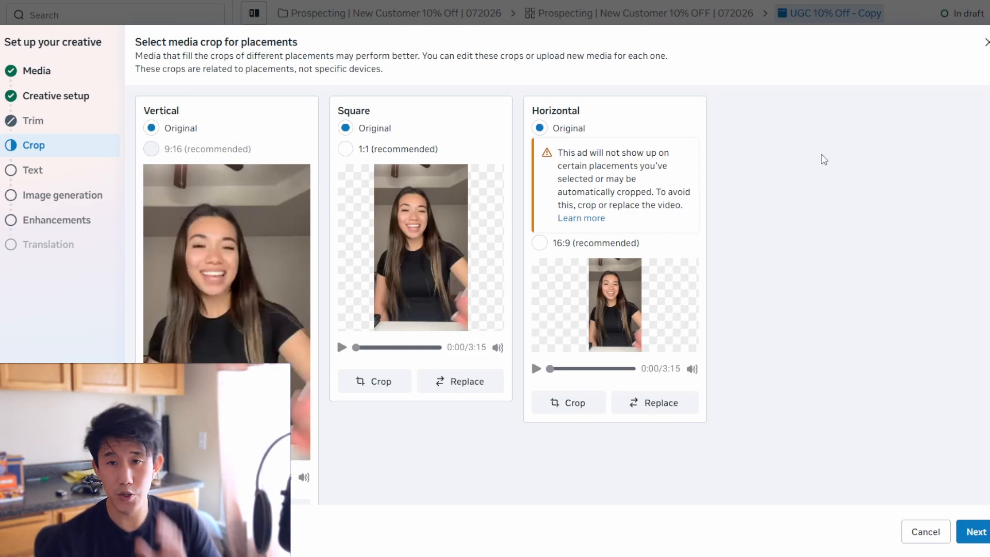
left_click(984, 535)
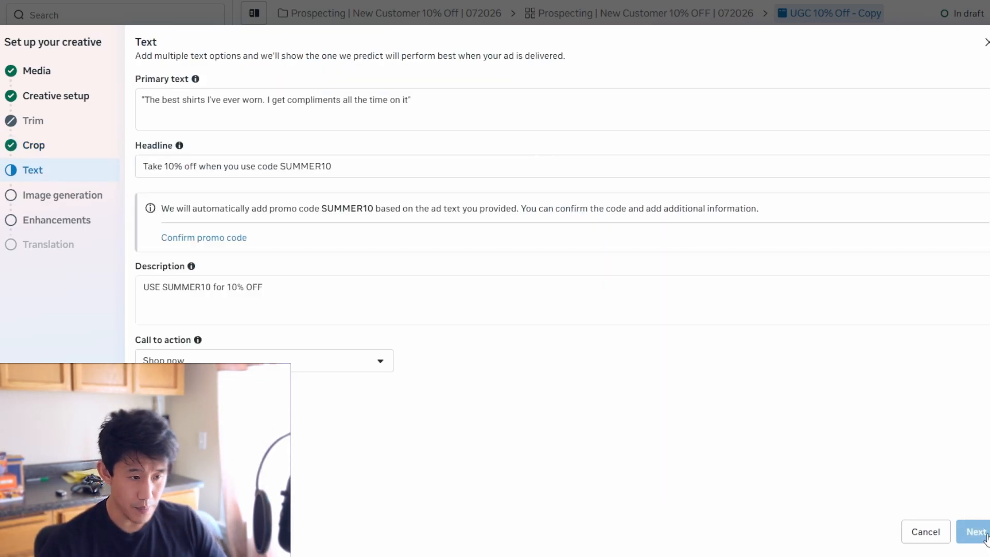
left_click(975, 532)
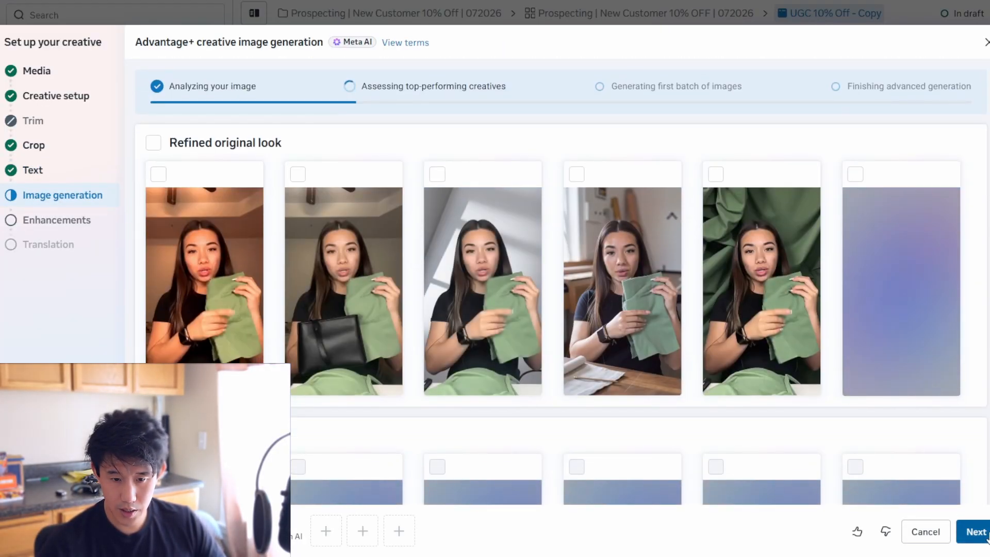
Review the AI-generated images without selecting any, check the creative enhancements and finish the video ad's creative setup.
scroll(621, 277, "down", 5)
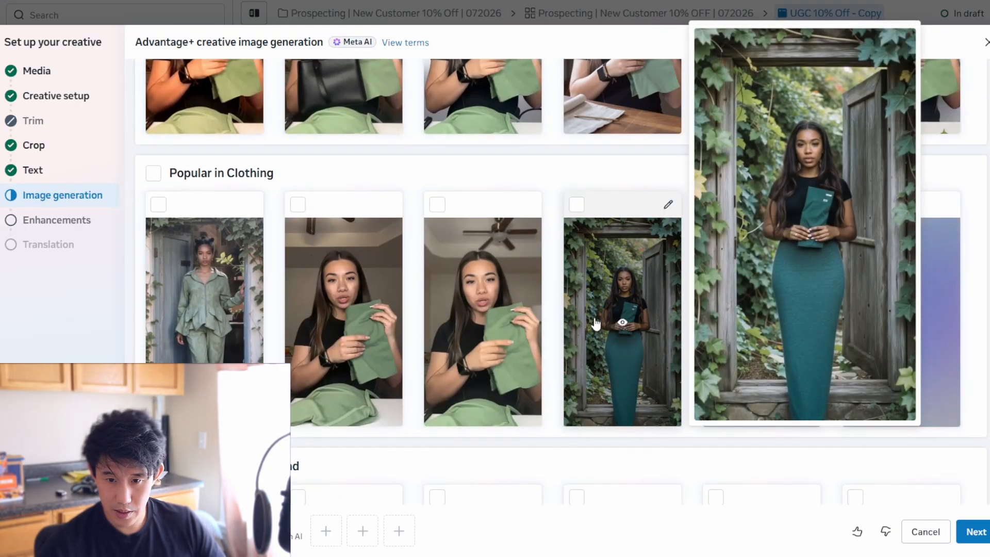
scroll(619, 361, "down", 5)
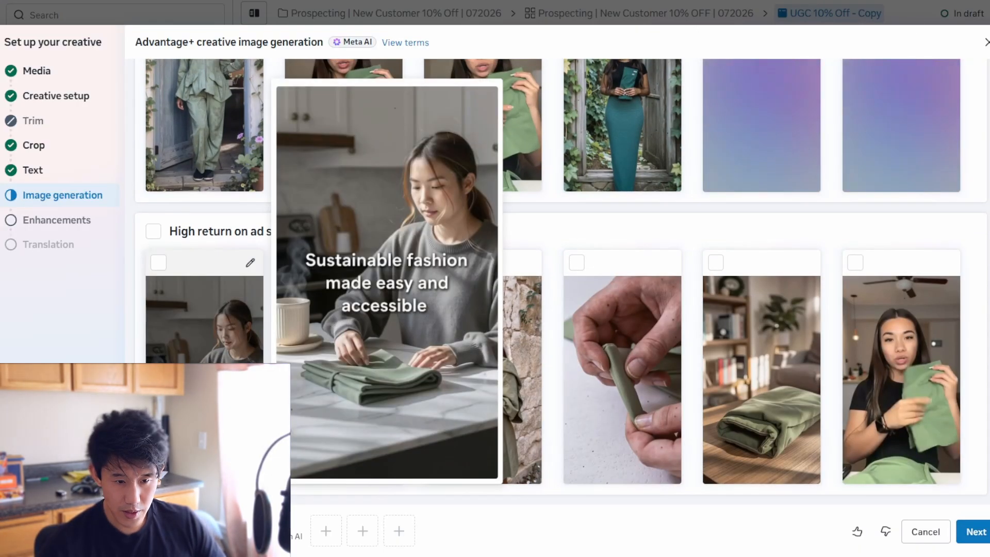
left_click(977, 531)
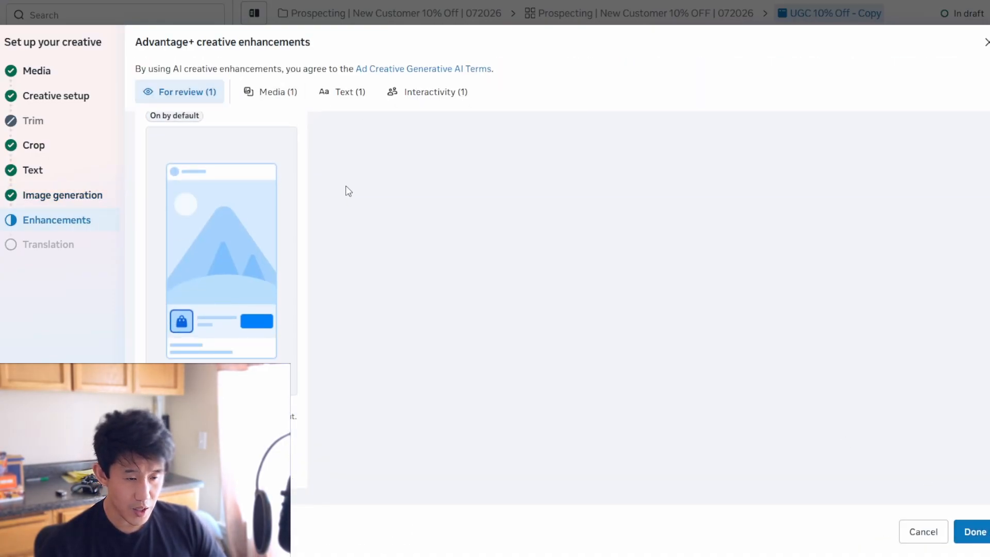
scroll(851, 223, "down", 10)
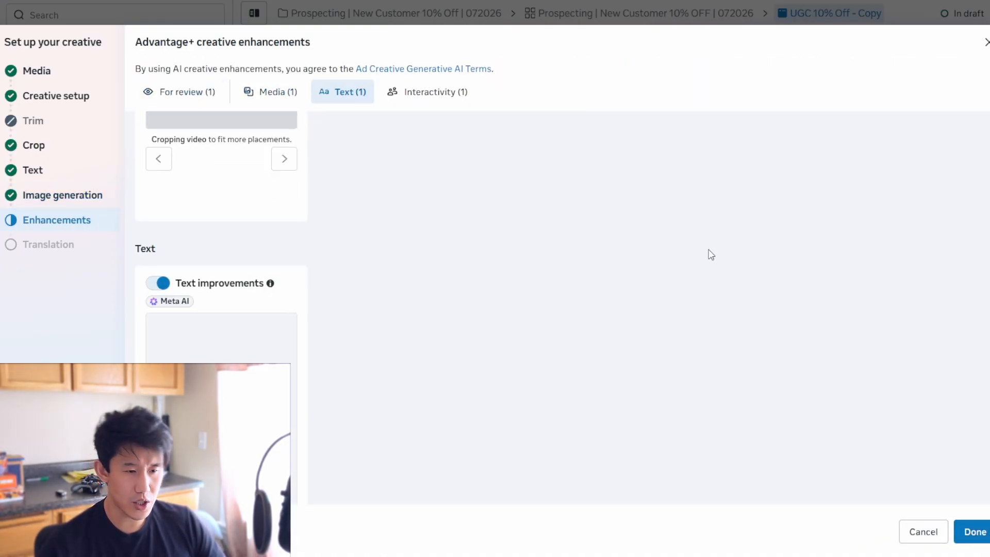
scroll(720, 274, "up", 10)
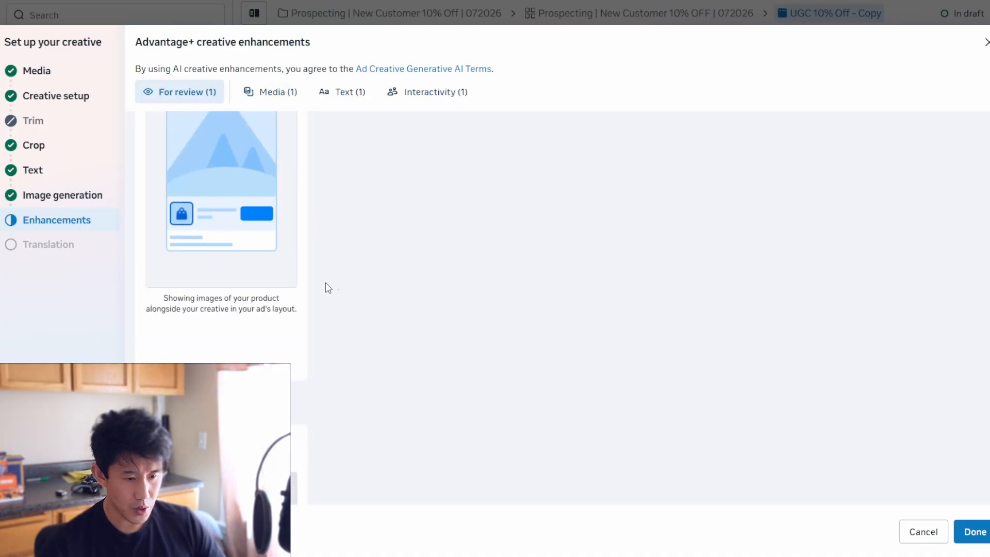
left_click(969, 532)
left_click(988, 14)
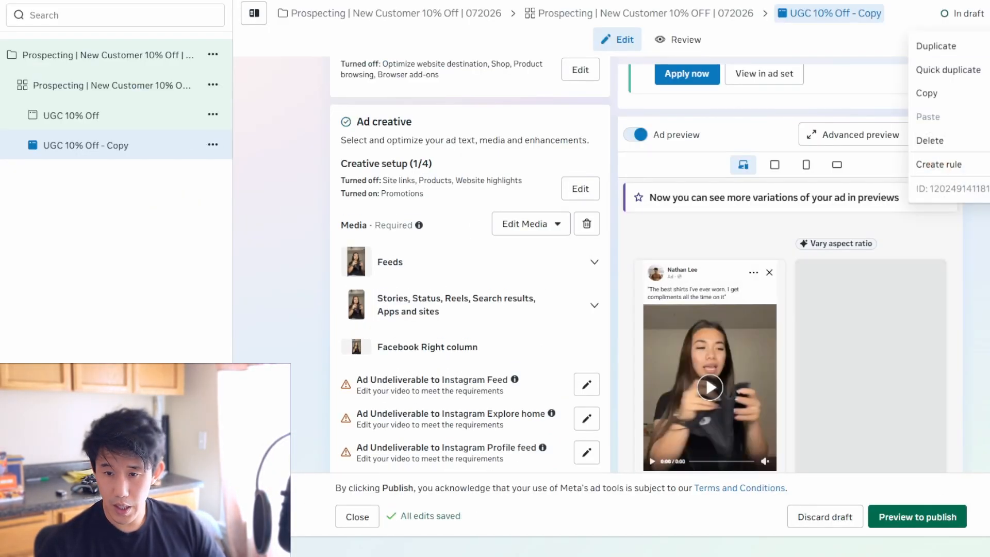
left_click(833, 68)
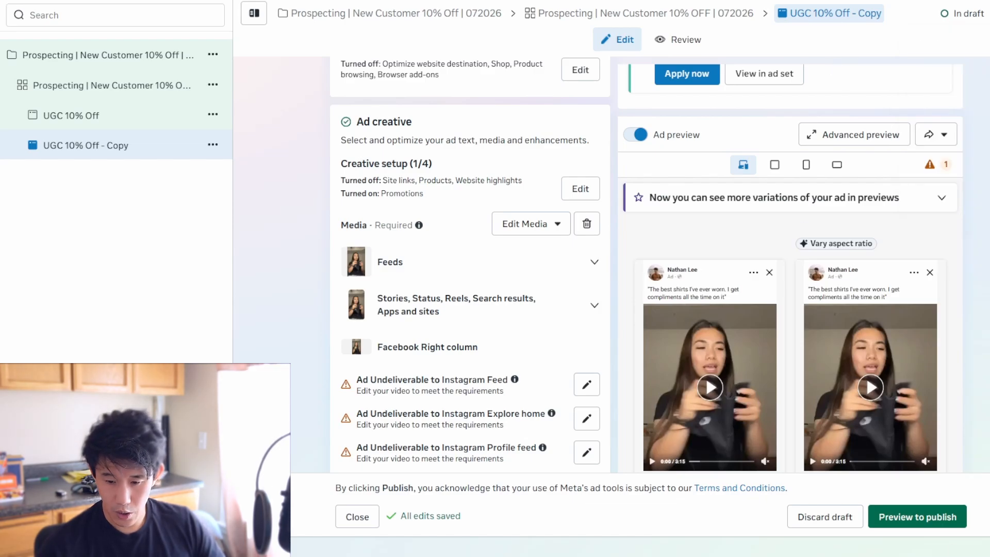
Preview and publish the campaign with both UGC 10% Off ads, and close the editor to return to the ad sets list.
left_click(932, 522)
scroll(658, 322, "down", 15)
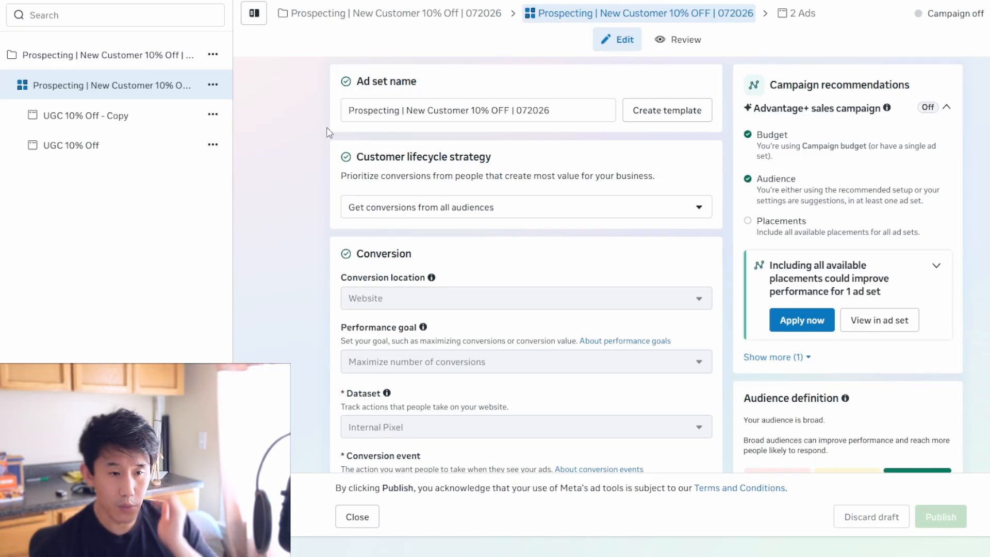
left_click(0, 20)
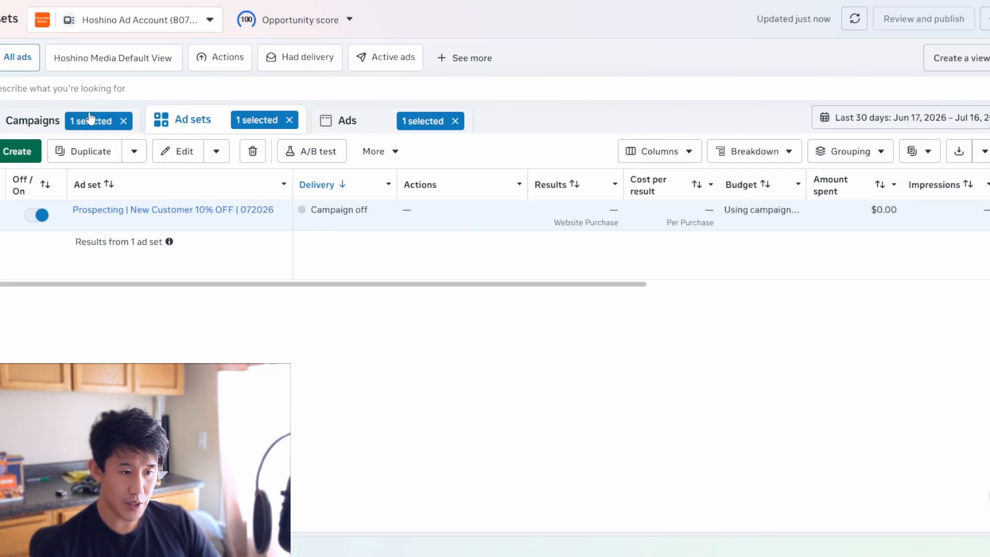
Return to the campaigns list, deselect the prospecting campaign, and create a new Auction campaign with the Awareness objective.
left_click(24, 124)
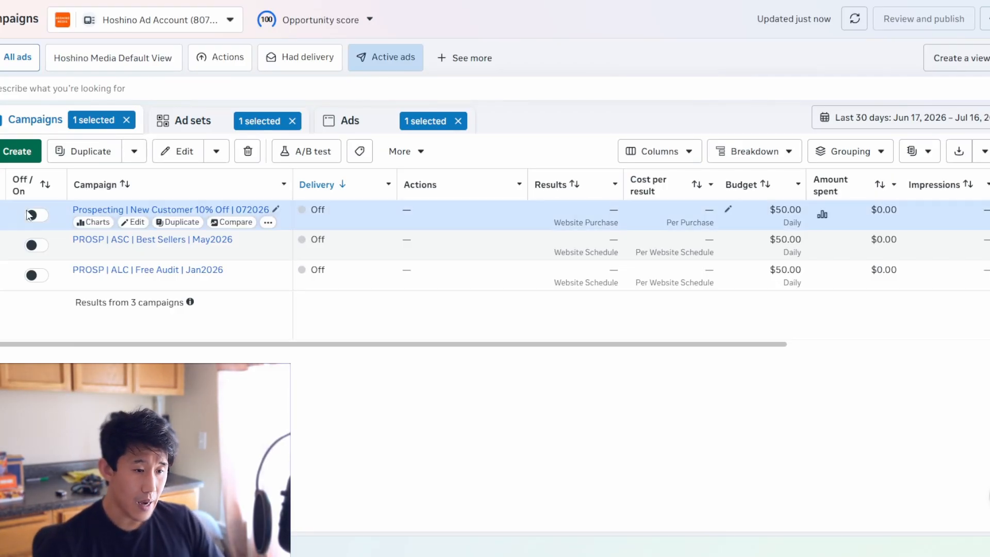
left_click(1, 214)
left_click(19, 150)
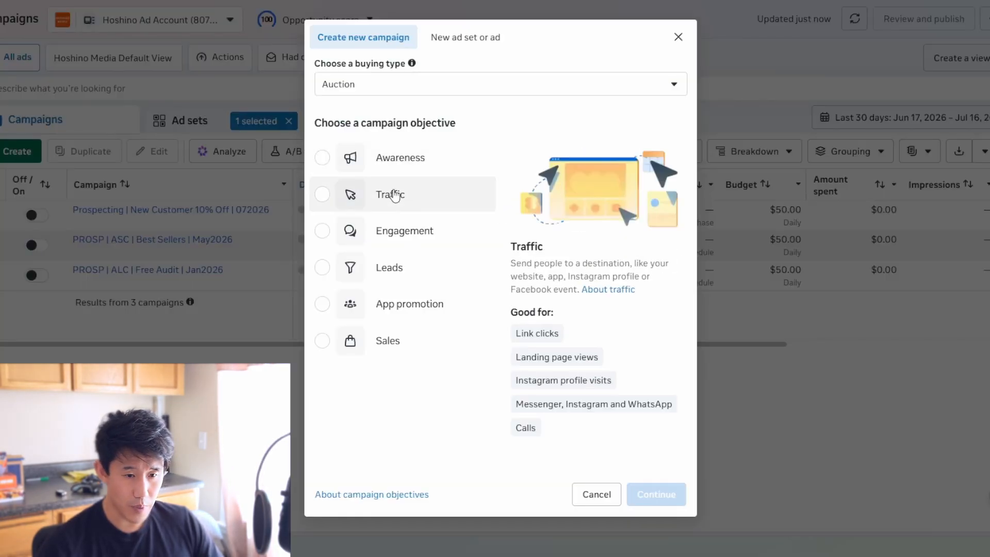
left_click(397, 159)
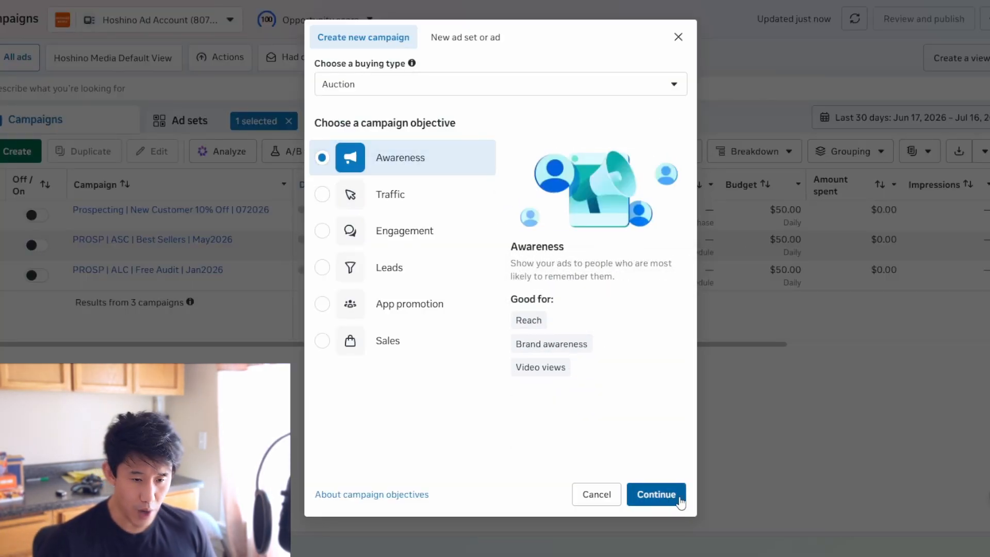
left_click(679, 500)
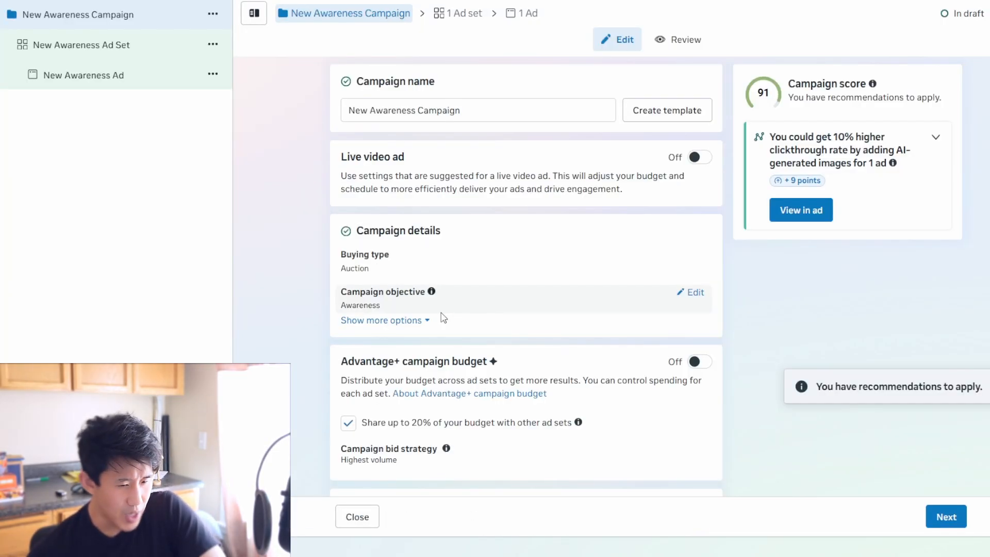
Turn off sharing up to 20% of the budget with other ad sets and continue to the ad set settings.
scroll(443, 317, "down", 5)
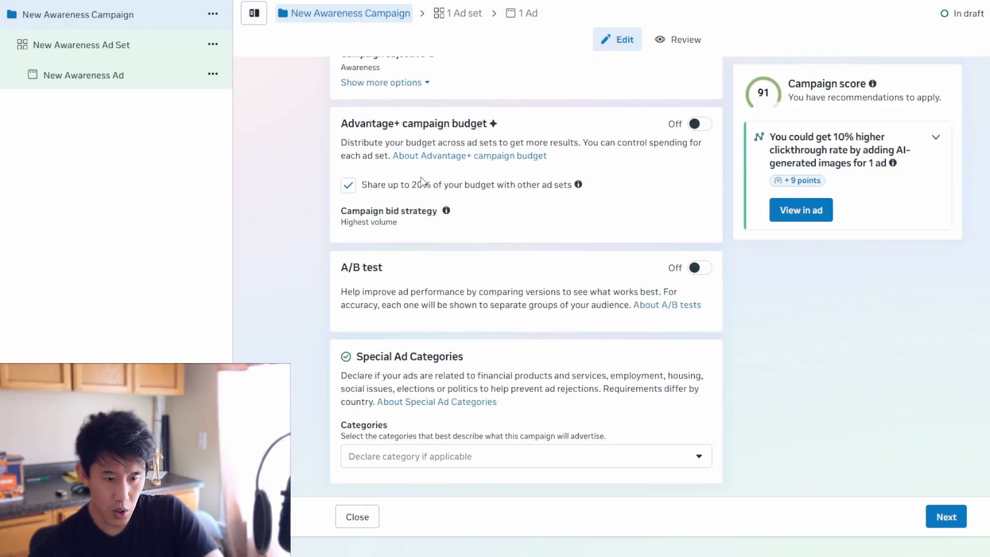
left_click(348, 185)
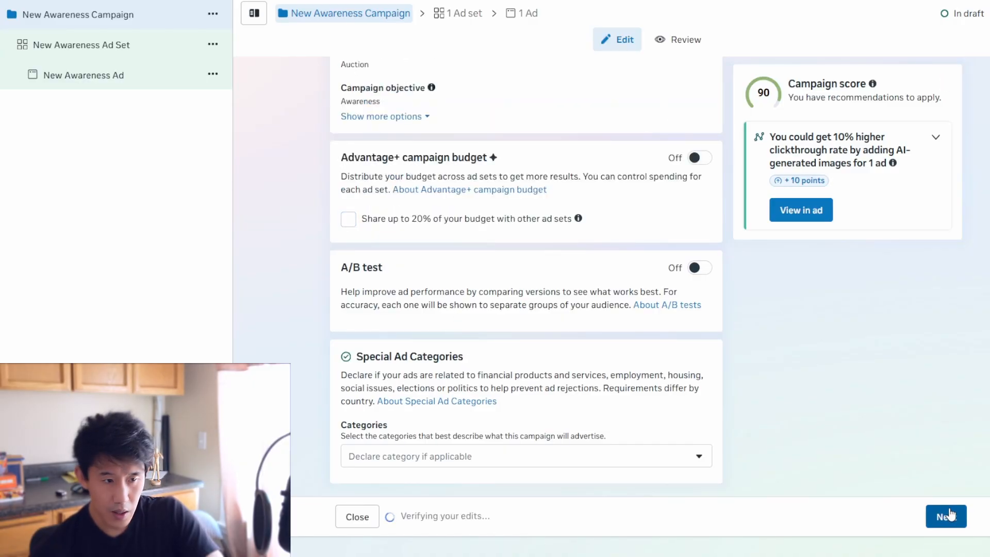
left_click(947, 516)
Examine the awareness ad set's performance goals, keeping Maximize reach of ads, and its frequency control, budget, schedule, audience and placement settings.
scroll(585, 231, "down", 5)
scroll(567, 234, "up", 5)
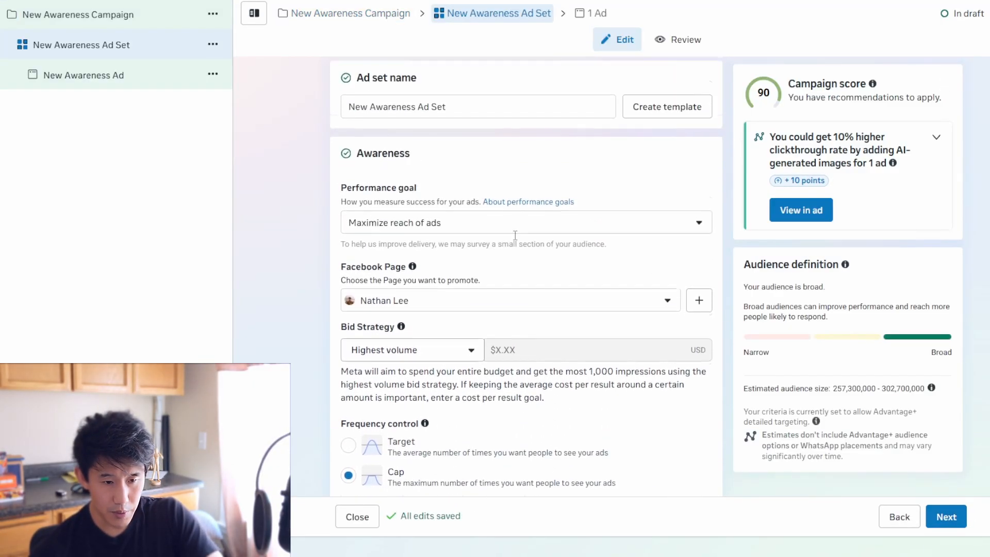
left_click(410, 226)
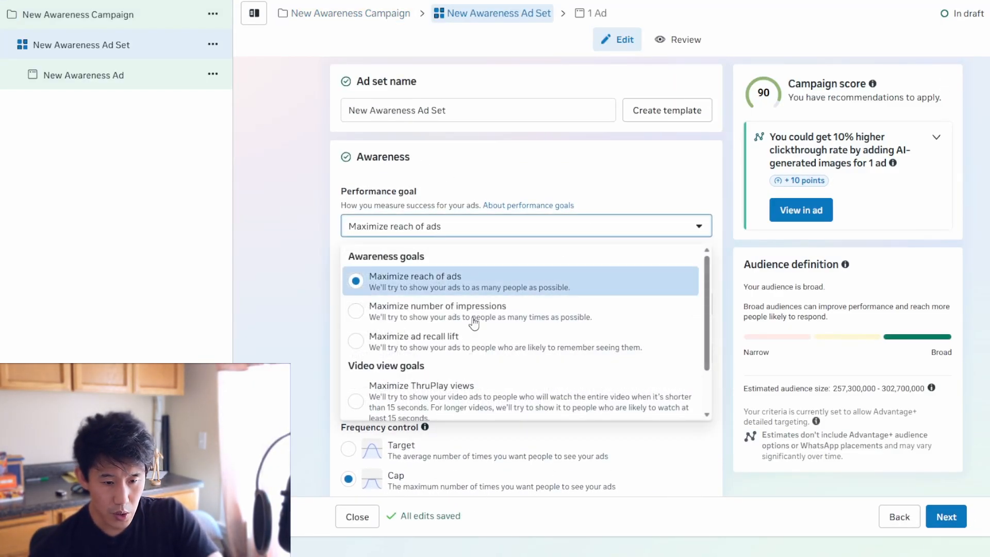
scroll(512, 287, "down", 1)
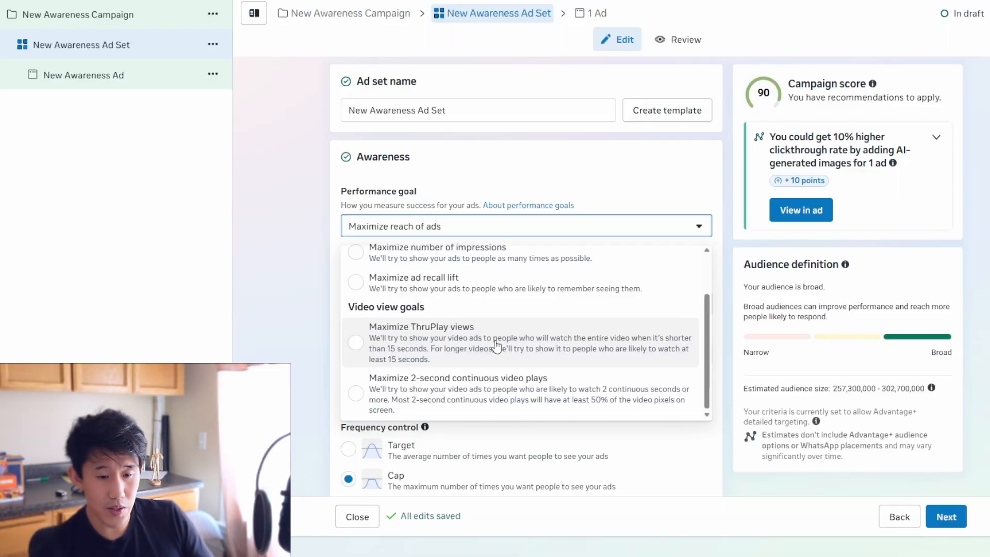
scroll(506, 294, "up", 2)
left_click(505, 291)
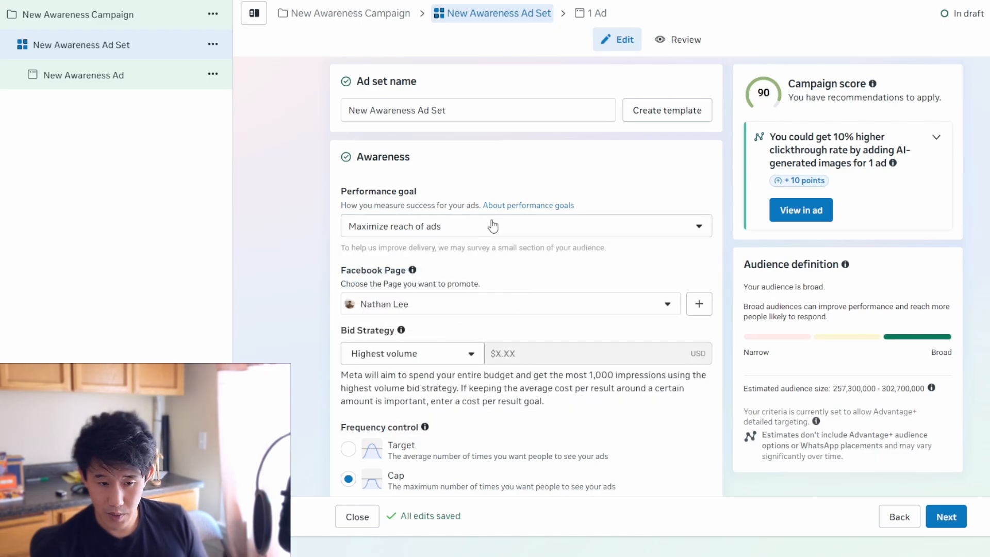
left_click(492, 226)
scroll(375, 283, "down", 4)
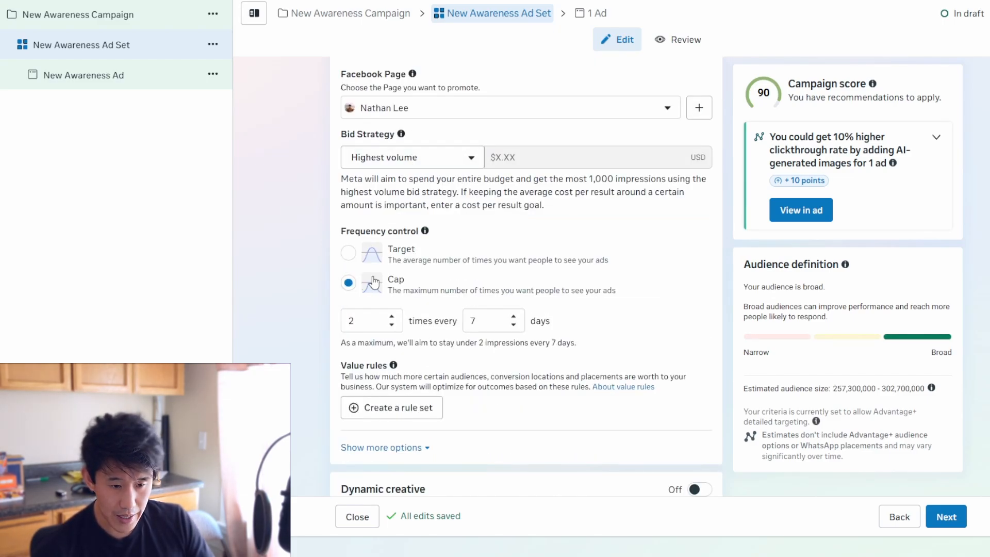
scroll(391, 306, "down", 20)
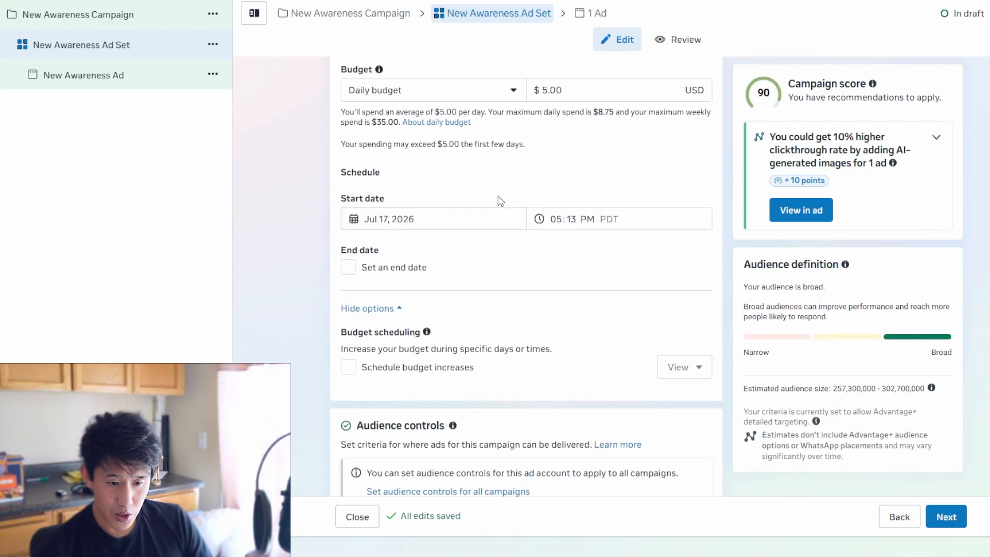
scroll(514, 288, "down", 10)
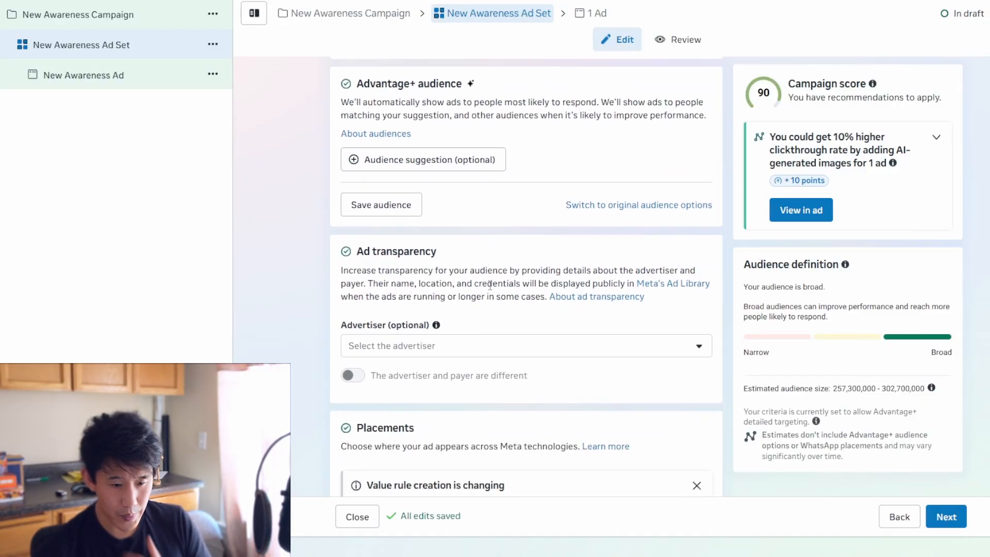
scroll(514, 314, "down", 7)
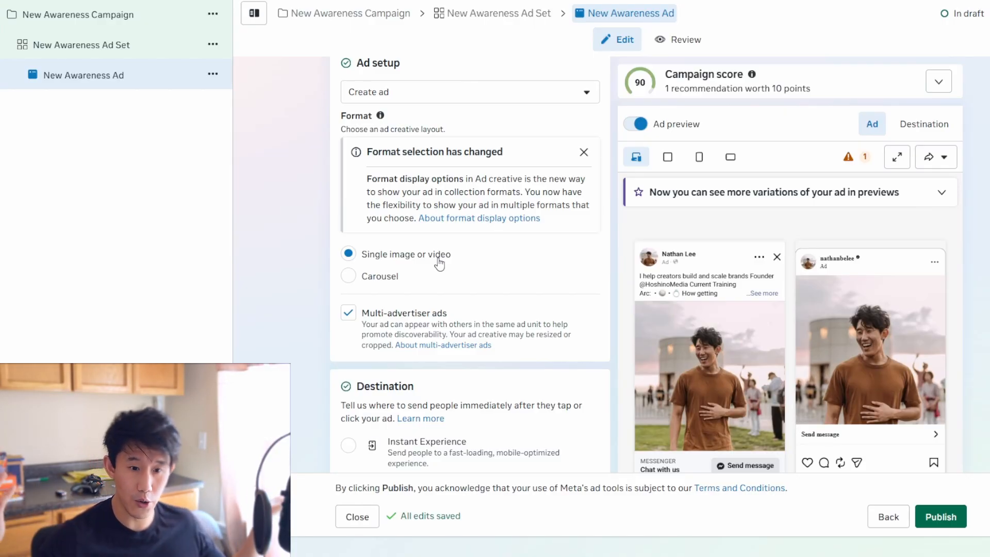
Set the awareness ad's destination to Website and review its headline, description and call-to-action fields.
scroll(392, 252, "down", 6)
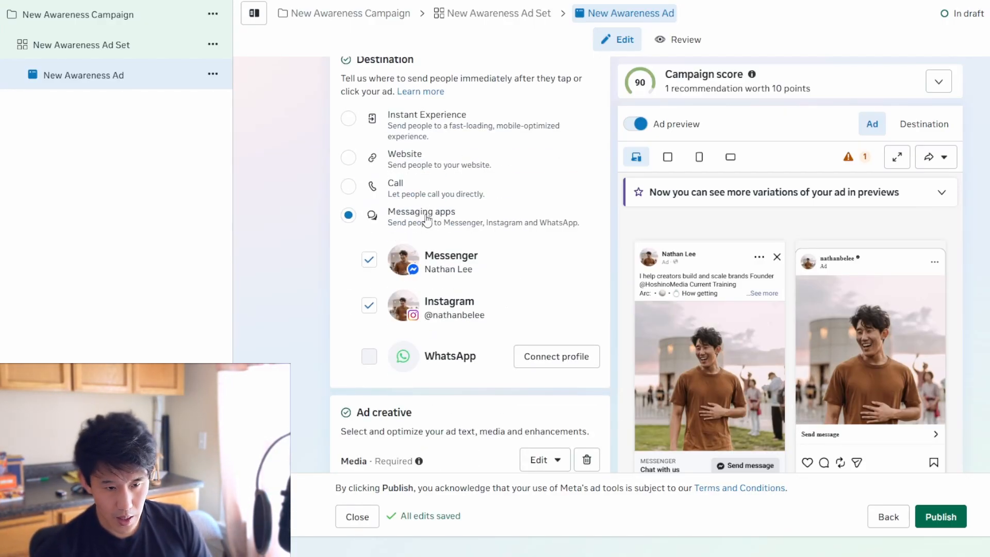
scroll(449, 286, "up", 3)
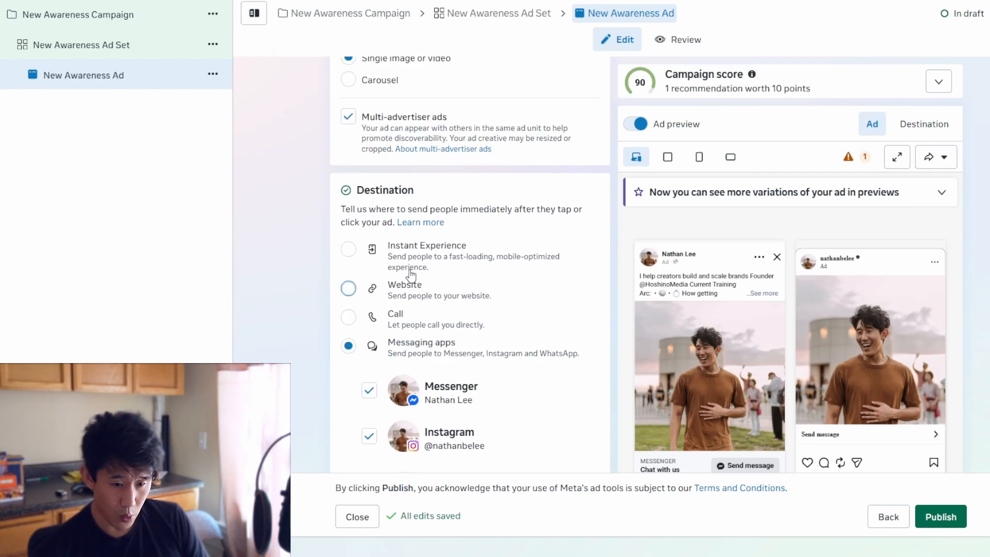
left_click(348, 288)
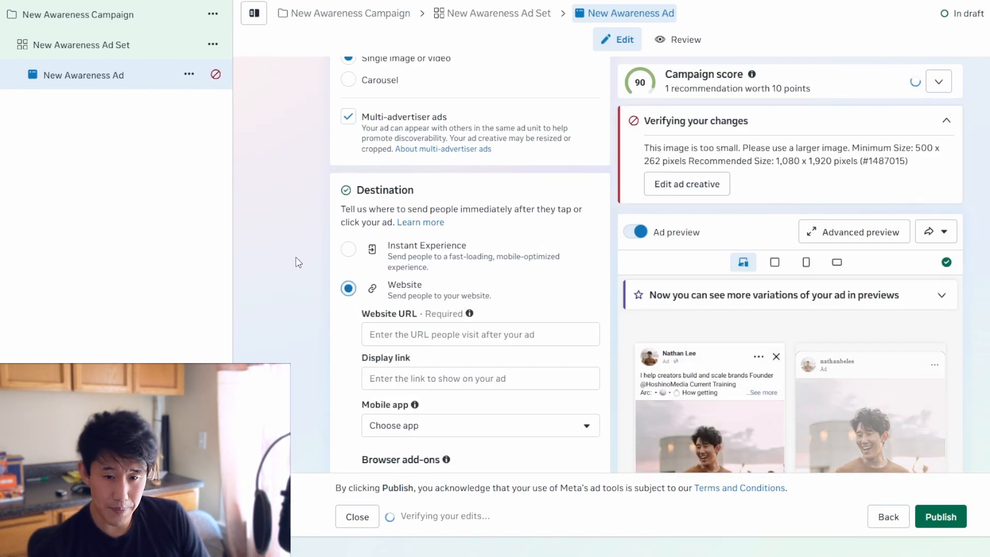
scroll(379, 196, "down", 3)
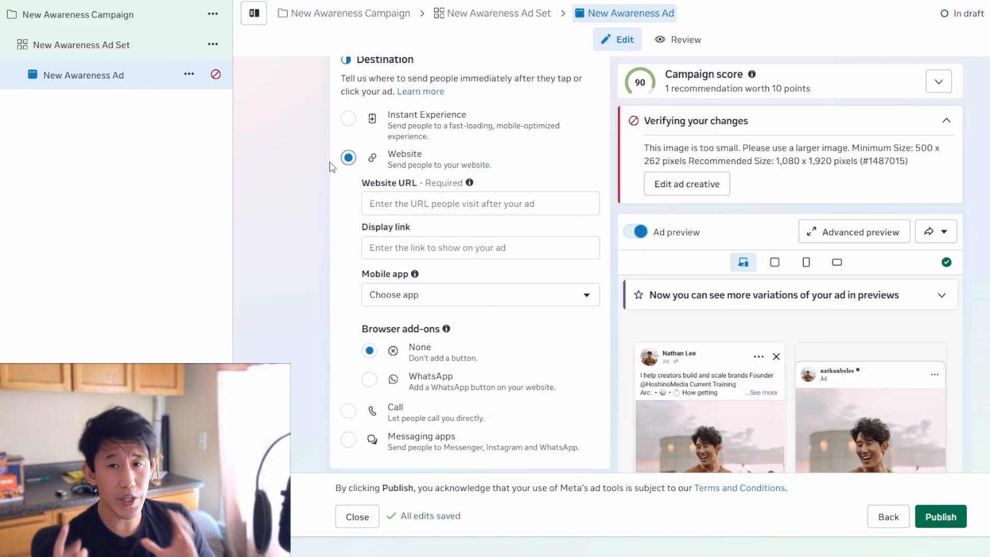
scroll(334, 206, "down", 15)
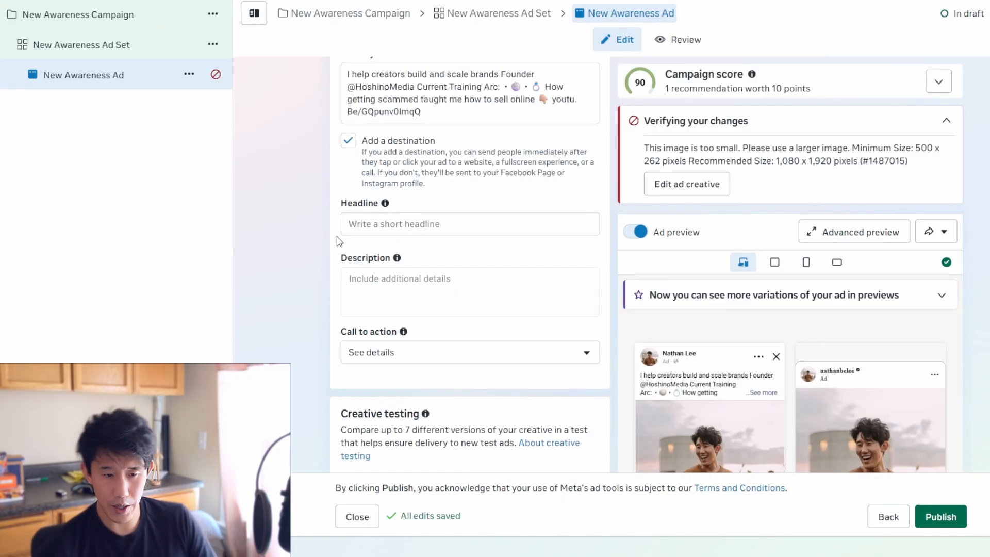
scroll(334, 247, "down", 5)
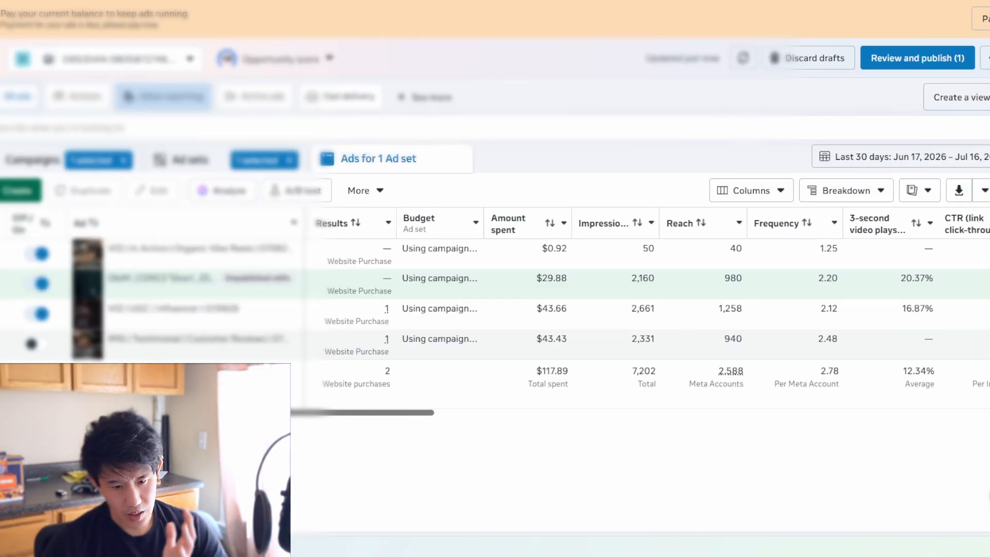
In the other ad account's ads table, examine results, amount spent, impressions, reach, frequency and the 3-second video plays rate.
scroll(644, 309, "right", 1)
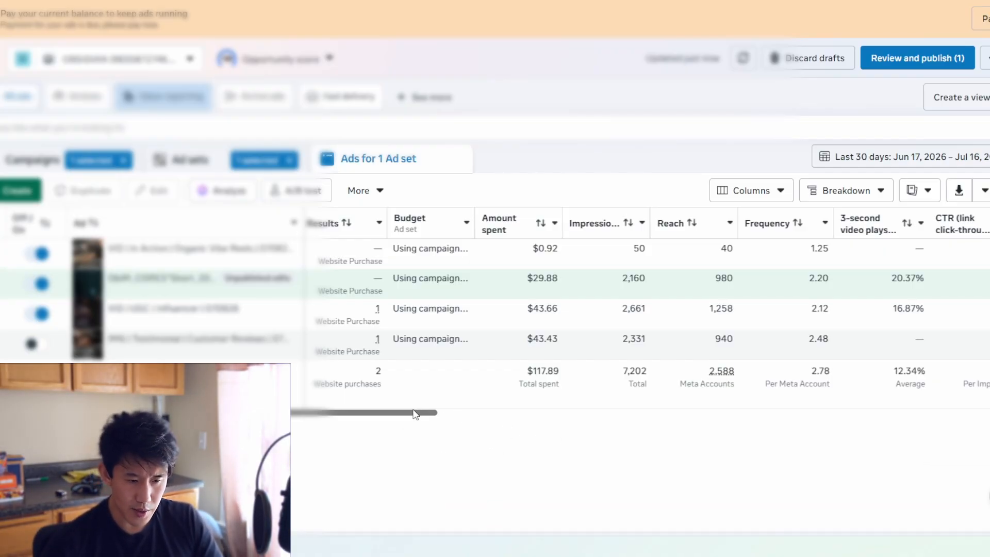
scroll(382, 422, "left", 2)
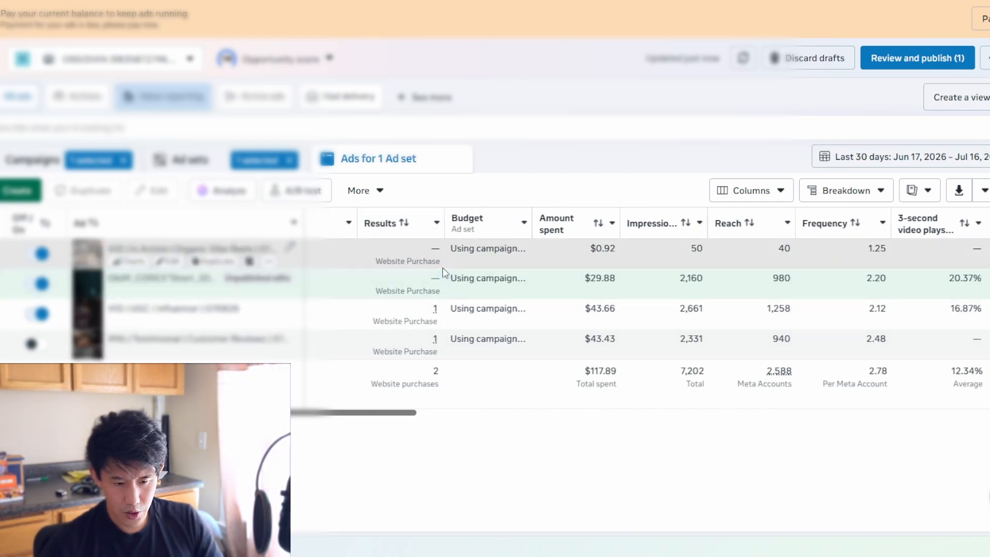
scroll(407, 425, "right", 4)
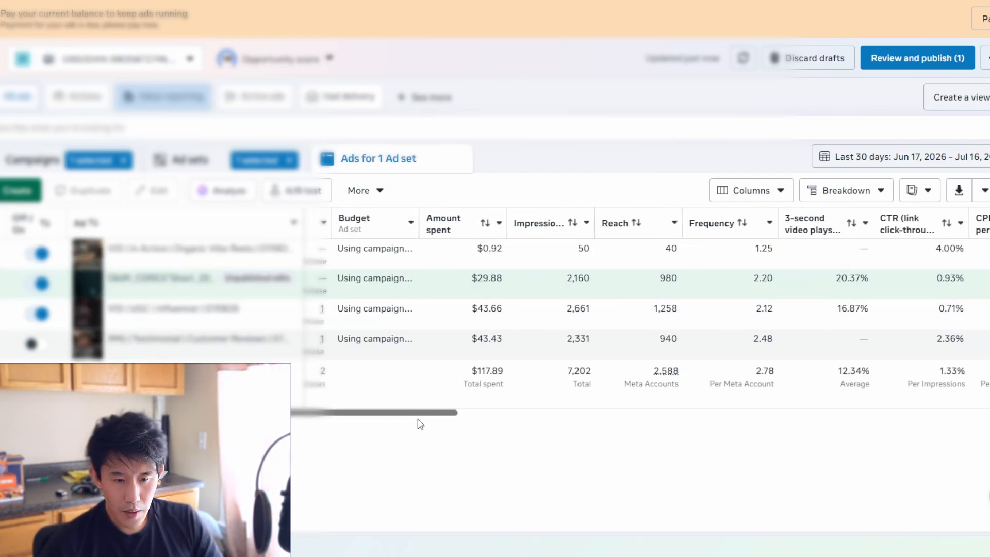
scroll(420, 424, "right", 8)
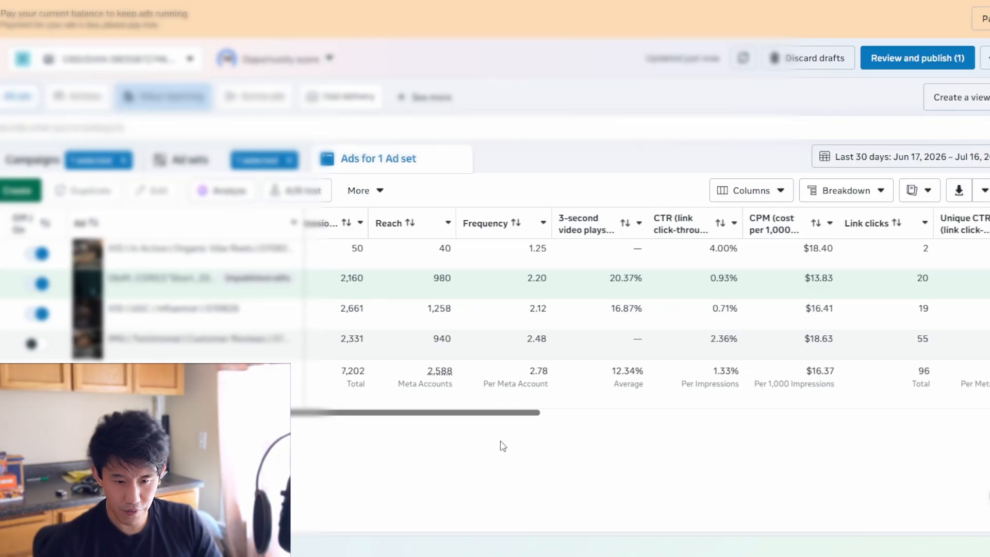
scroll(503, 446, "right", 1)
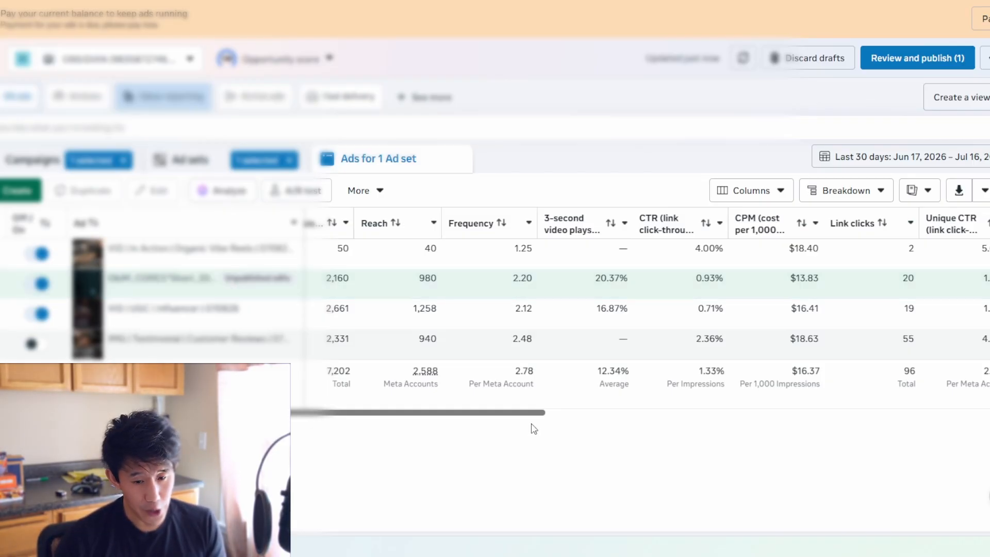
scroll(523, 425, "right", 3)
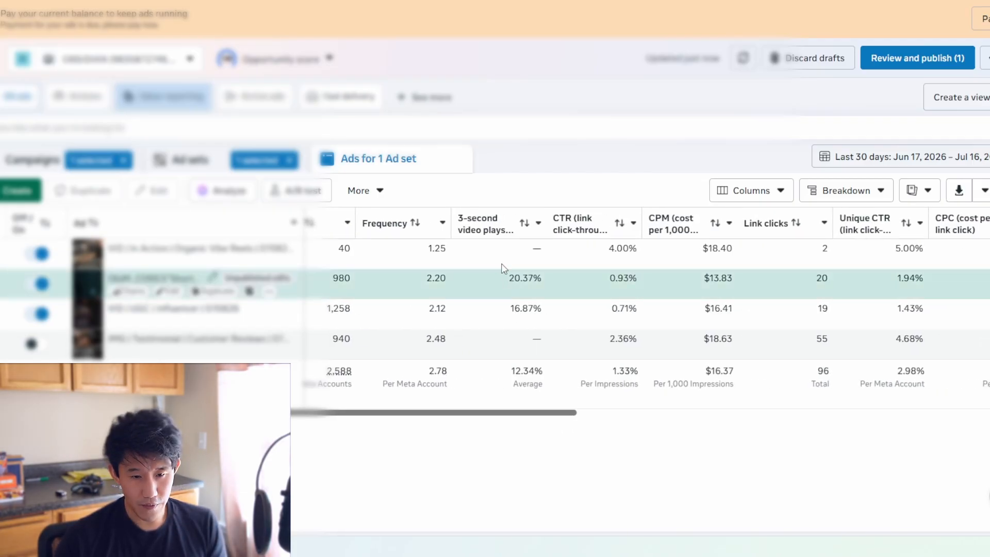
mouse_move(500, 231)
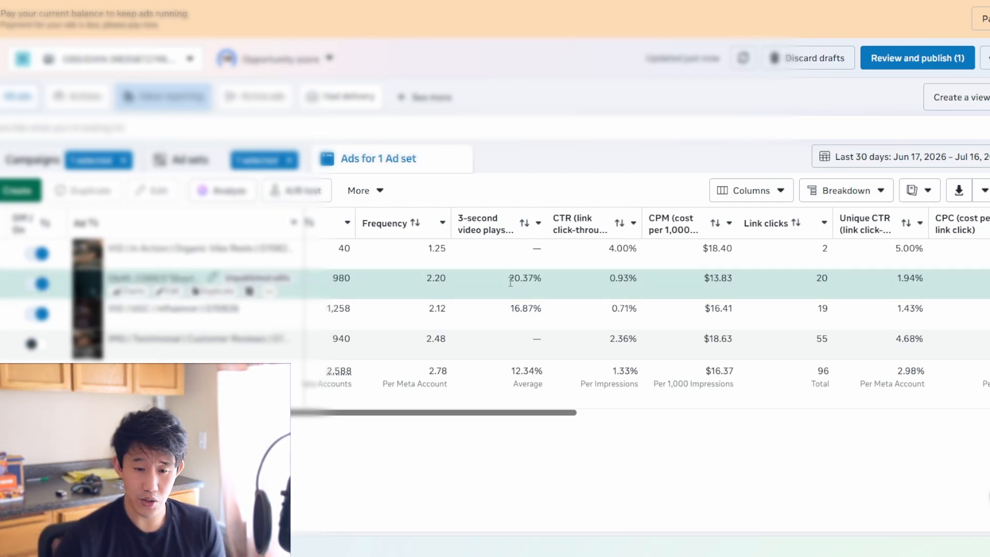
Compare the ads' click-through rates, CPM, CPC, landing page views, adds to cart, checkouts initiated and purchases.
left_click_drag(528, 415, 569, 415)
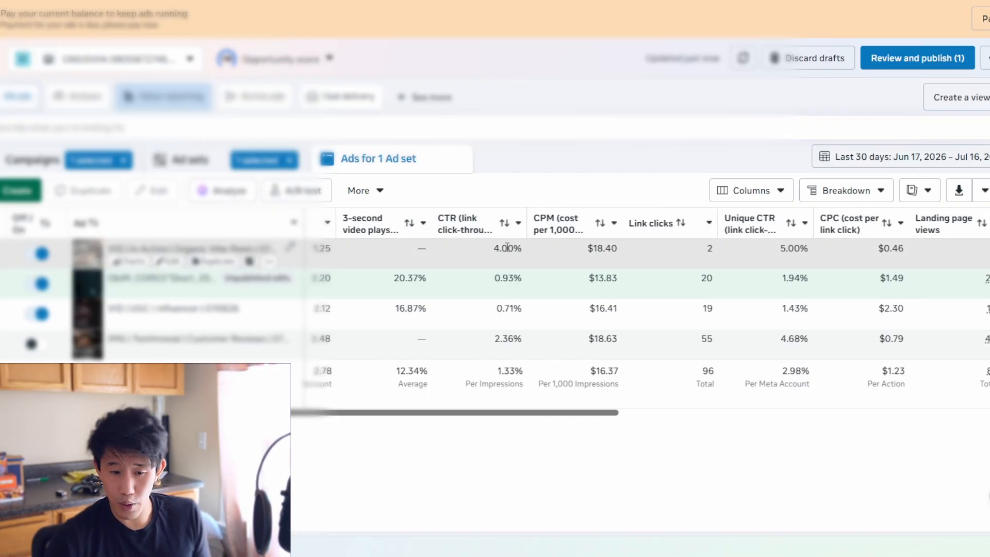
scroll(505, 309, "right", 5)
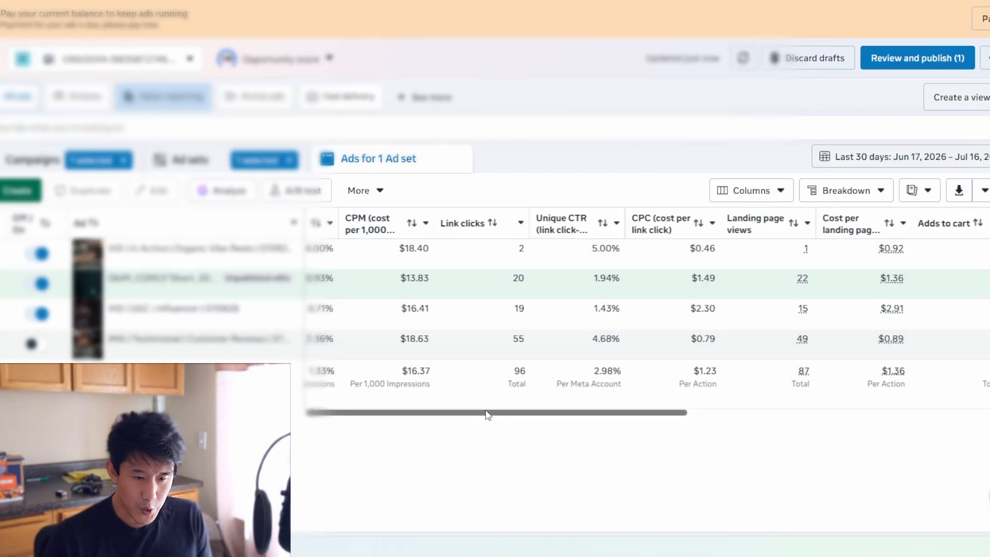
left_click_drag(491, 411, 460, 411)
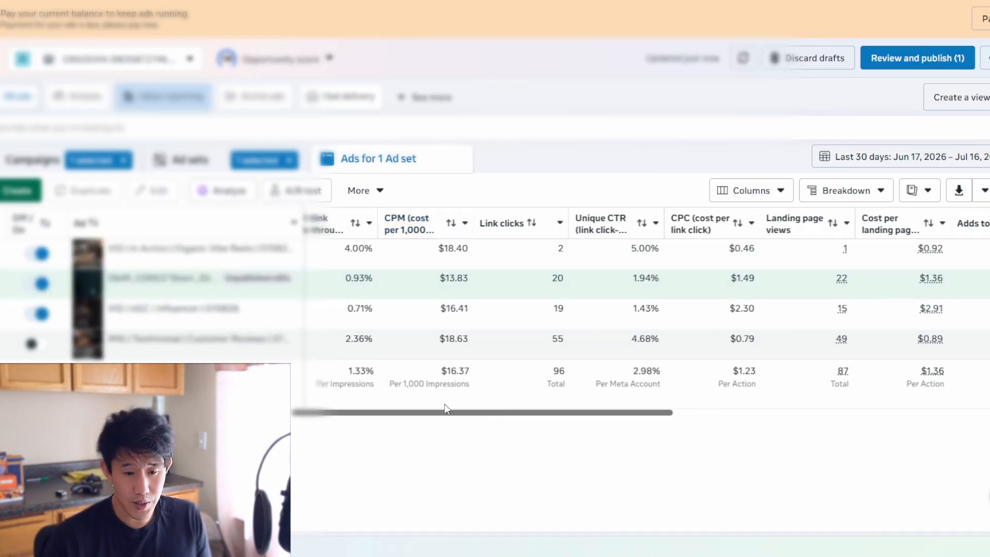
left_click_drag(481, 417, 648, 423)
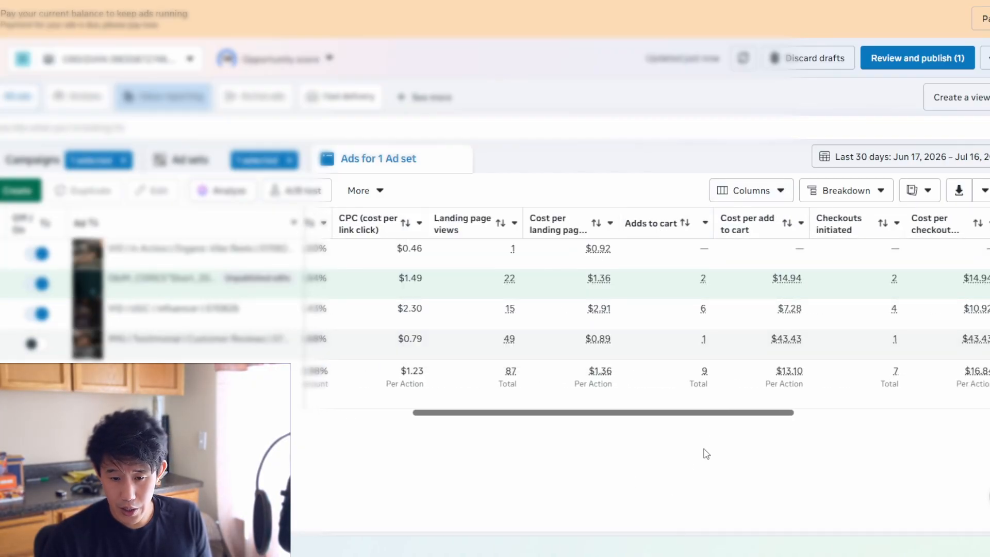
scroll(737, 420, "right", 3)
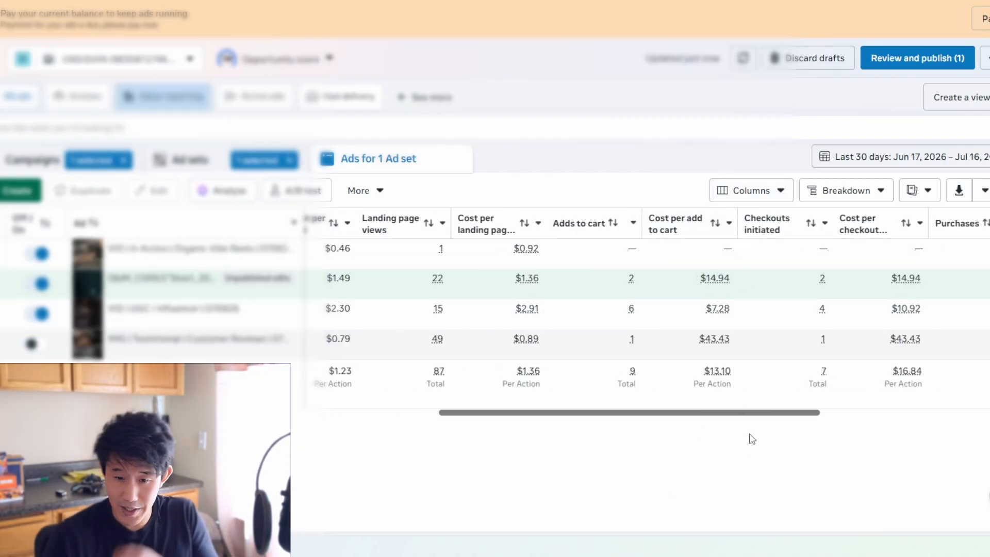
left_click_drag(790, 419, 747, 442)
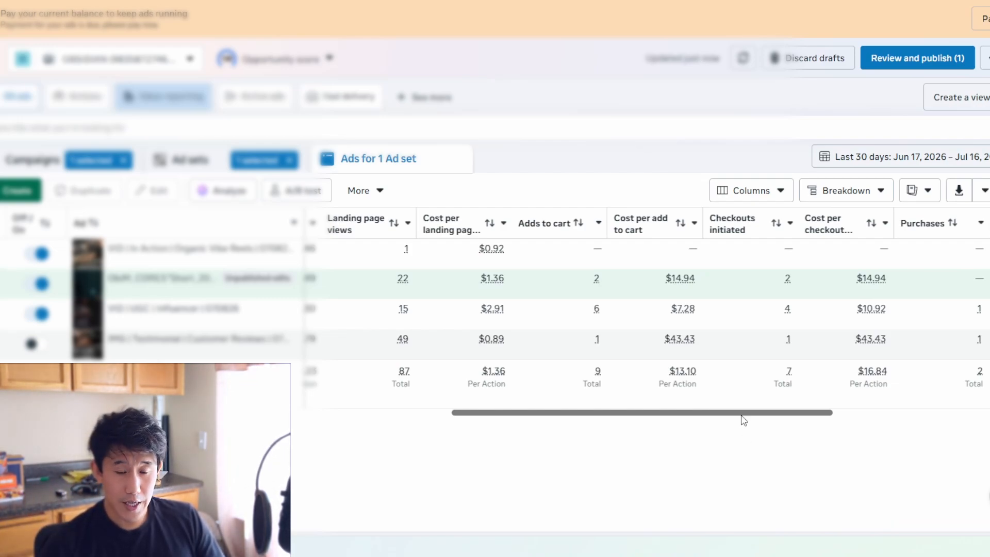
scroll(741, 418, "left", 1)
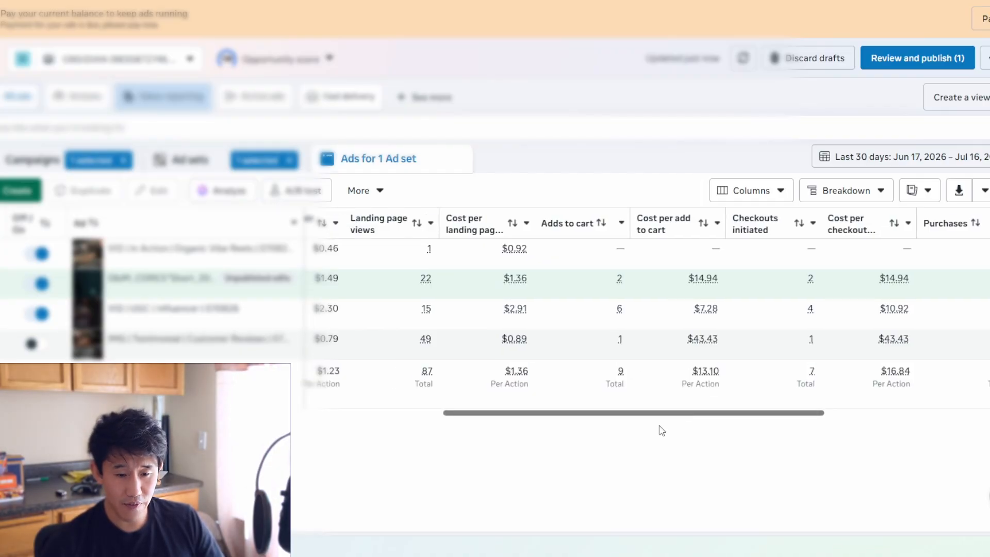
scroll(662, 430, "left", 10)
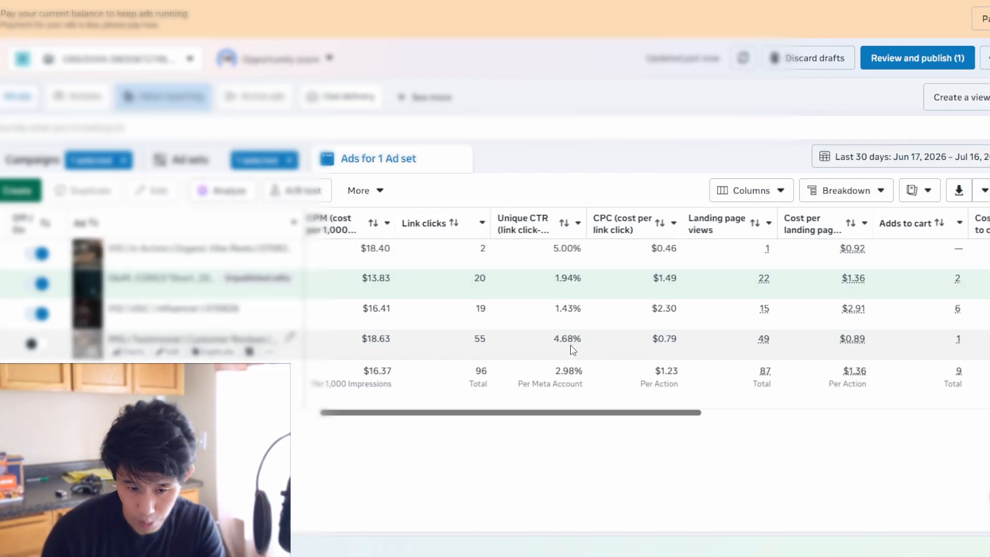
Examine the customer-review testimonial image ad's unique CTR, CPC, cost per add to cart and cost per checkout initiated.
left_click_drag(553, 340, 592, 342)
left_click_drag(596, 344, 643, 347)
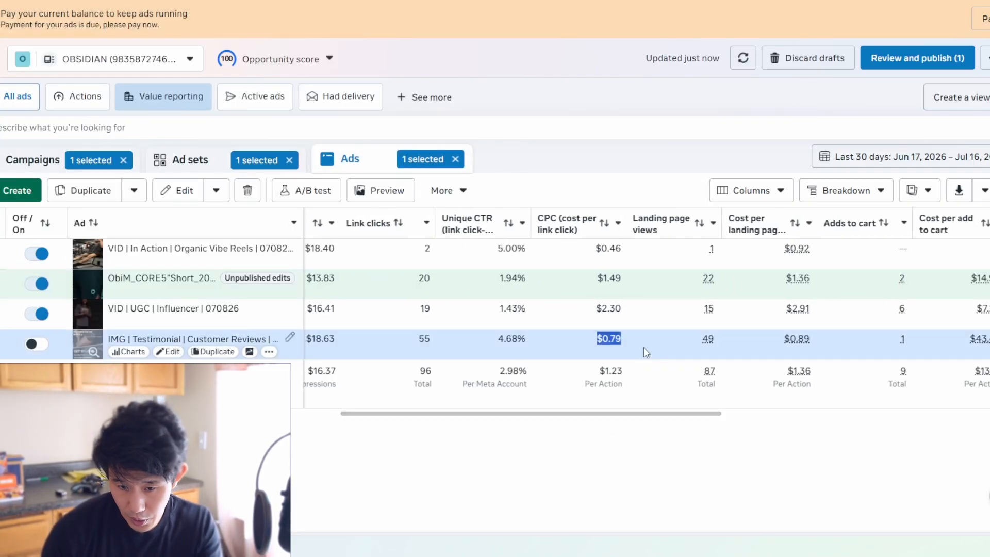
left_click(670, 449)
left_click_drag(674, 414, 773, 436)
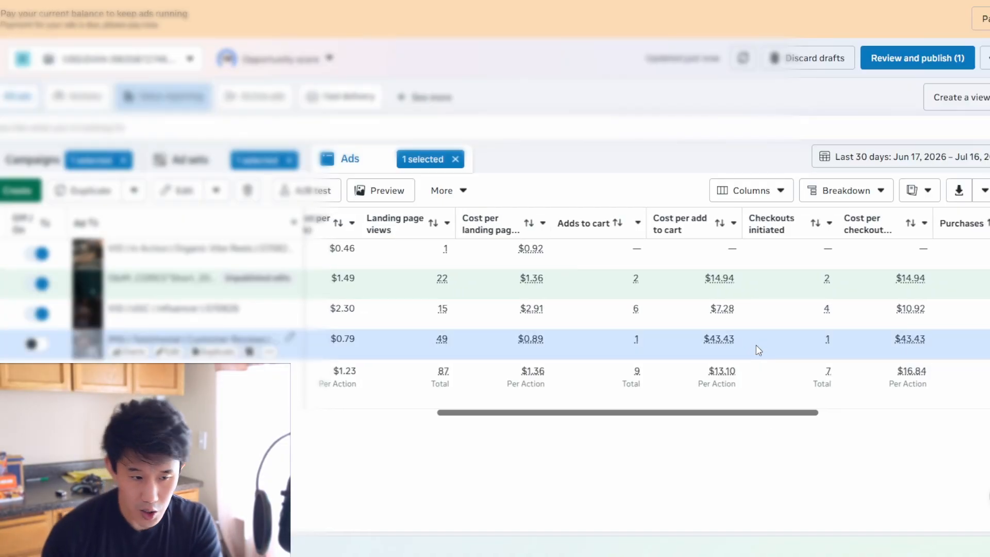
left_click_drag(753, 349, 691, 347)
left_click(699, 450)
left_click_drag(709, 415, 803, 416)
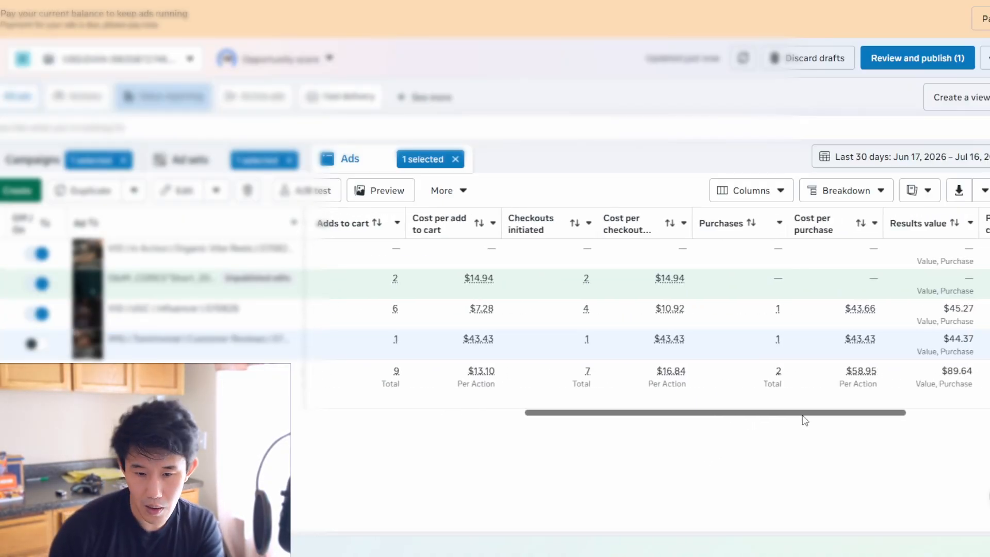
left_click_drag(642, 339, 696, 358)
left_click(674, 447)
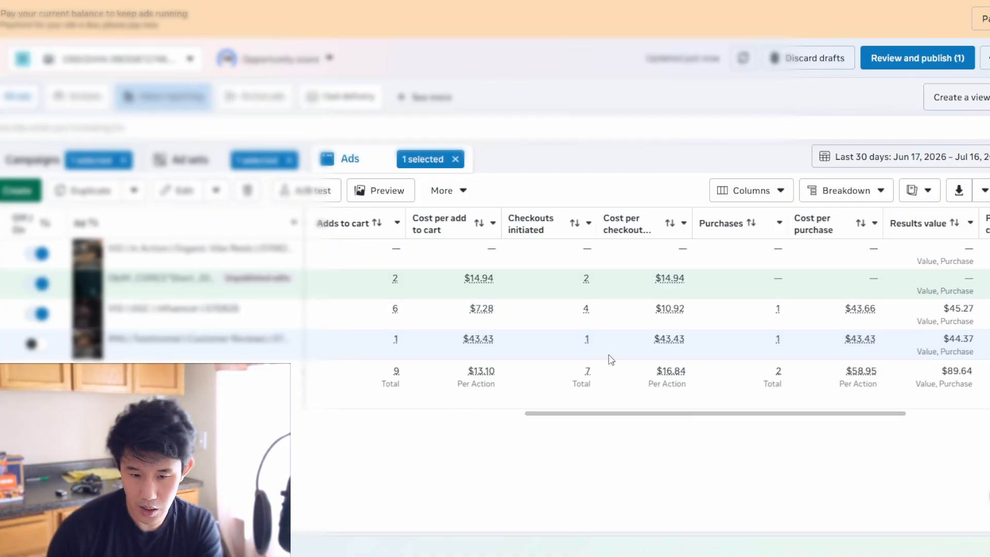
Review the ads' metrics back from cost per purchase through adds to cart and landing page views to CTR, frequency and reach.
left_click_drag(756, 418, 707, 397)
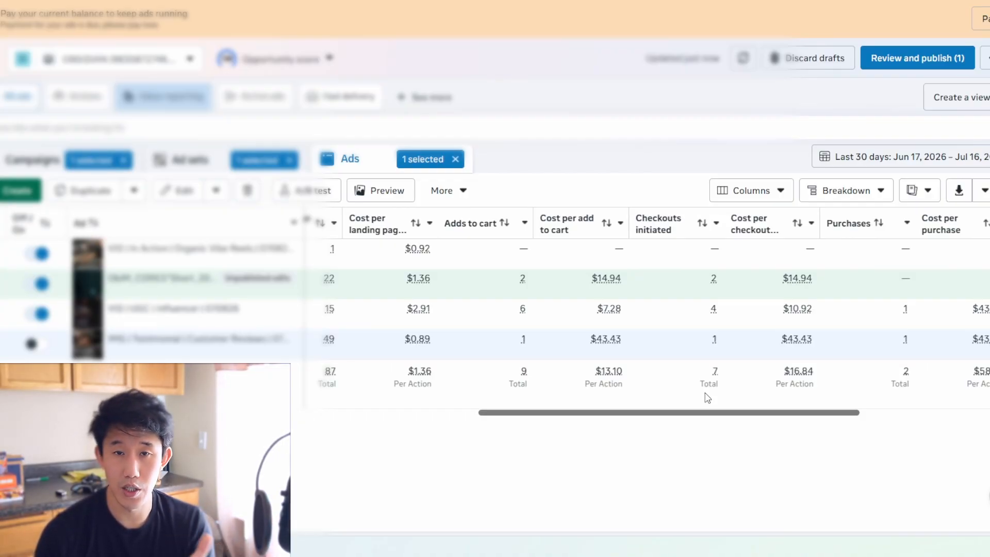
left_click_drag(706, 397, 708, 395)
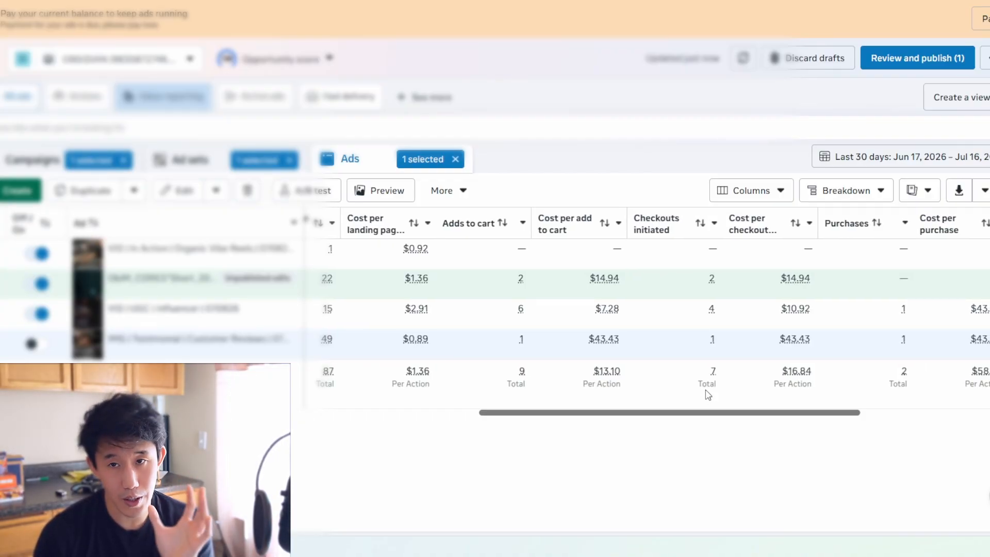
left_click_drag(707, 394, 716, 401)
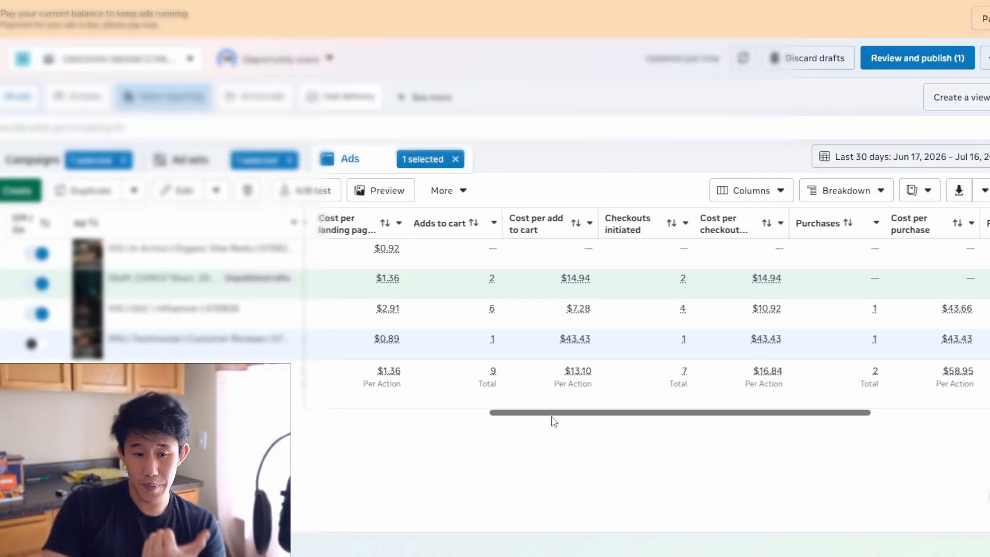
left_click_drag(551, 415, 242, 415)
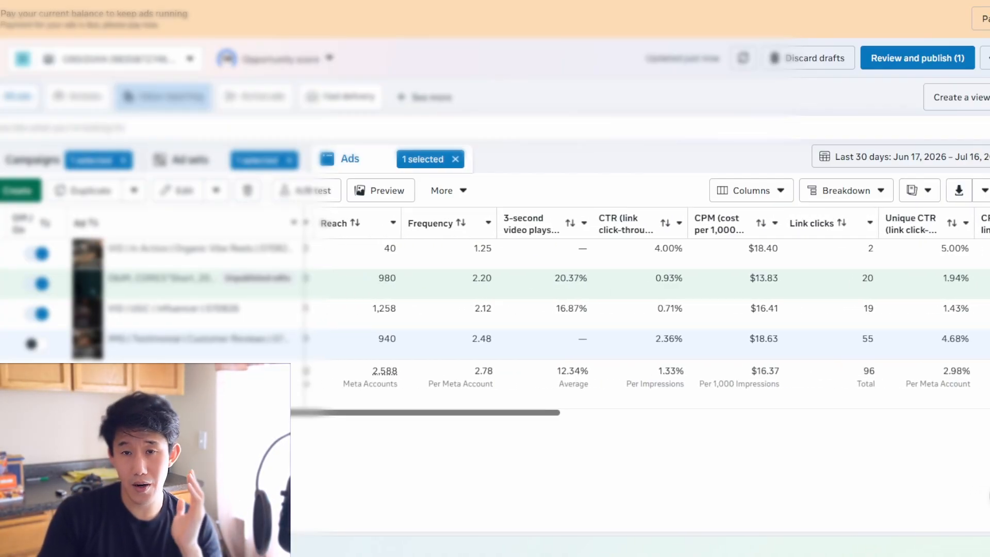
left_click_drag(243, 415, 149, 415)
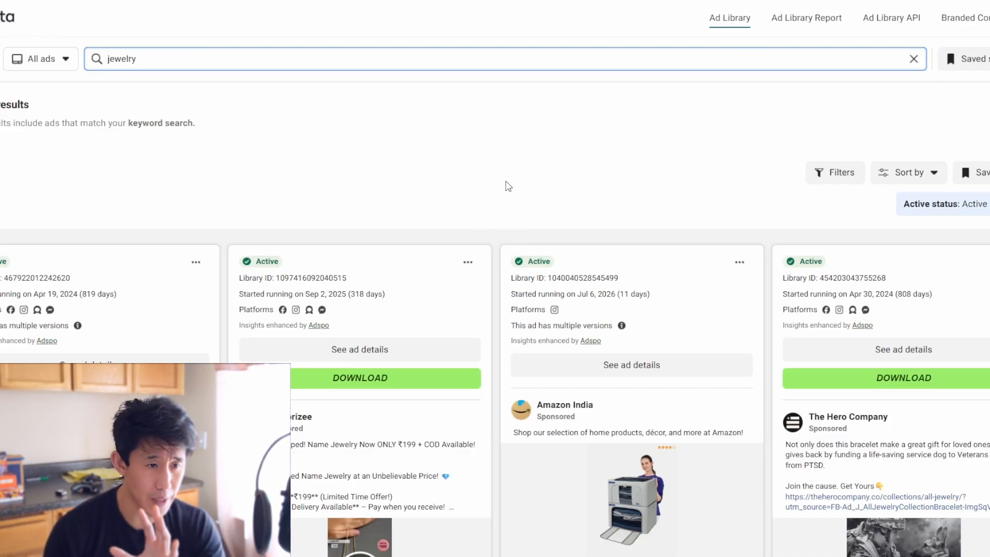
Switch to the Meta Ad Library and look through the first active ads matching the keyword "jewelry".
scroll(511, 184, "down", 3)
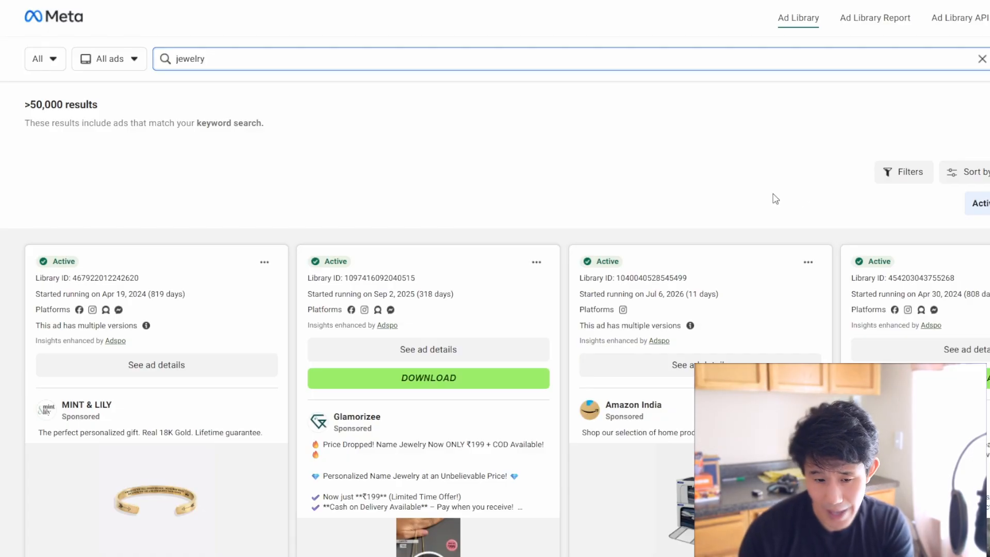
scroll(593, 193, "down", 1)
scroll(117, 266, "down", 3)
scroll(124, 238, "up", 3)
scroll(191, 308, "down", 6)
scroll(219, 318, "up", 1)
scroll(219, 318, "up", 3)
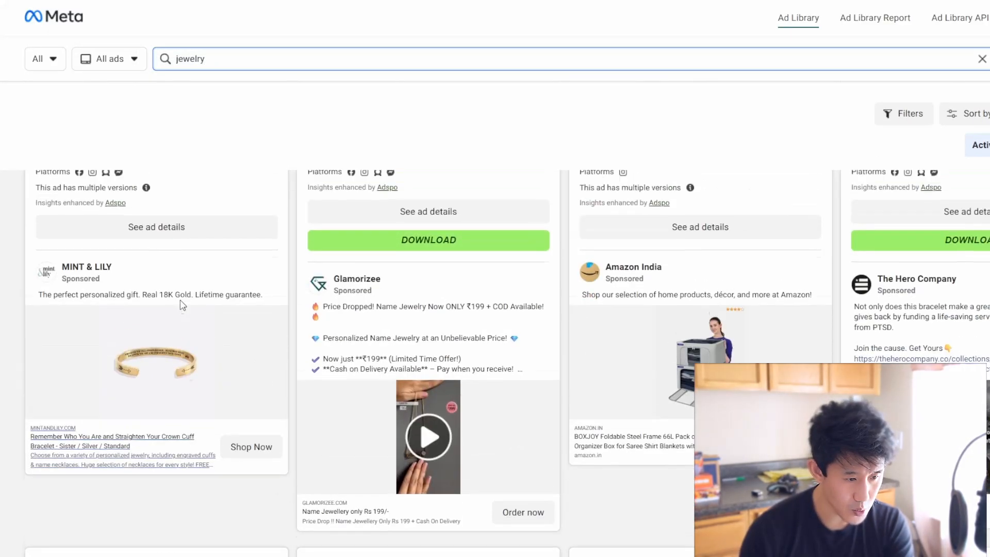
scroll(239, 305, "up", 1)
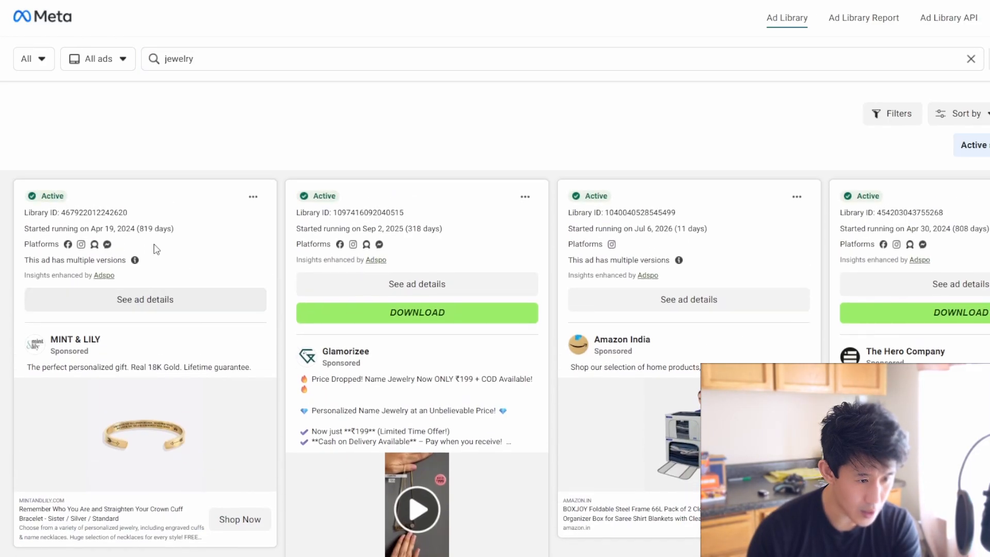
Check how long the MINT & LILY cuff bracelet ad has been running and inspect its ad details.
left_click_drag(102, 229, 201, 236)
left_click(202, 231)
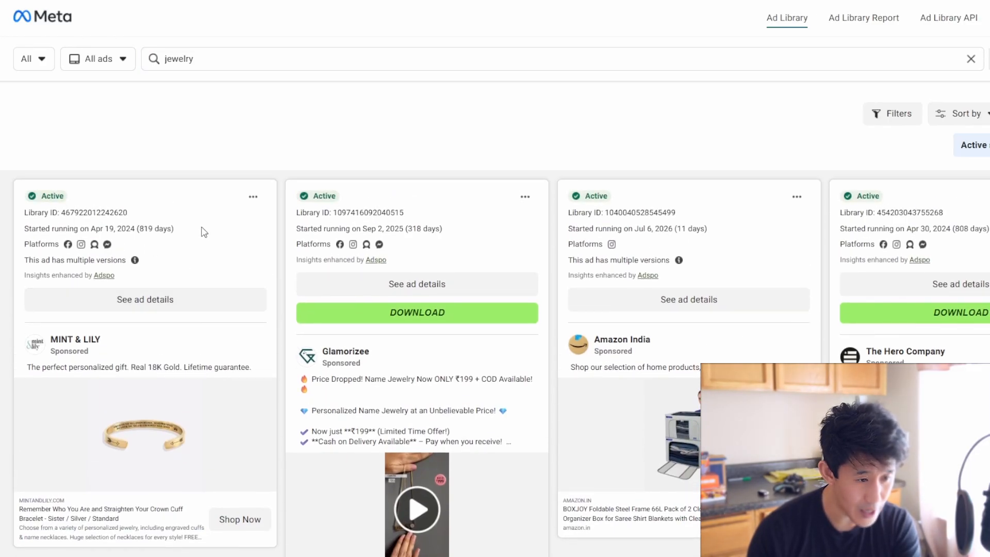
left_click(220, 300)
scroll(192, 281, "down", 5)
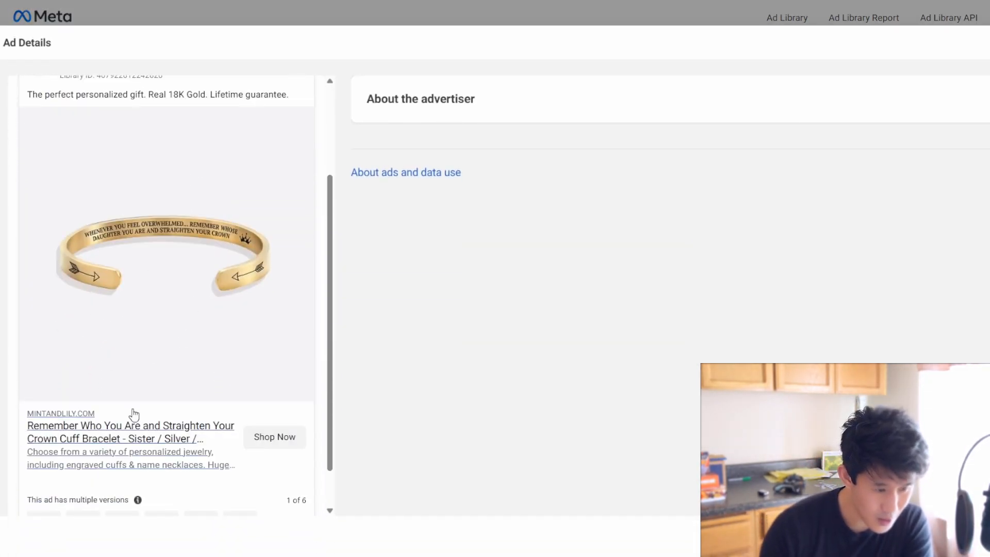
left_click(324, 20)
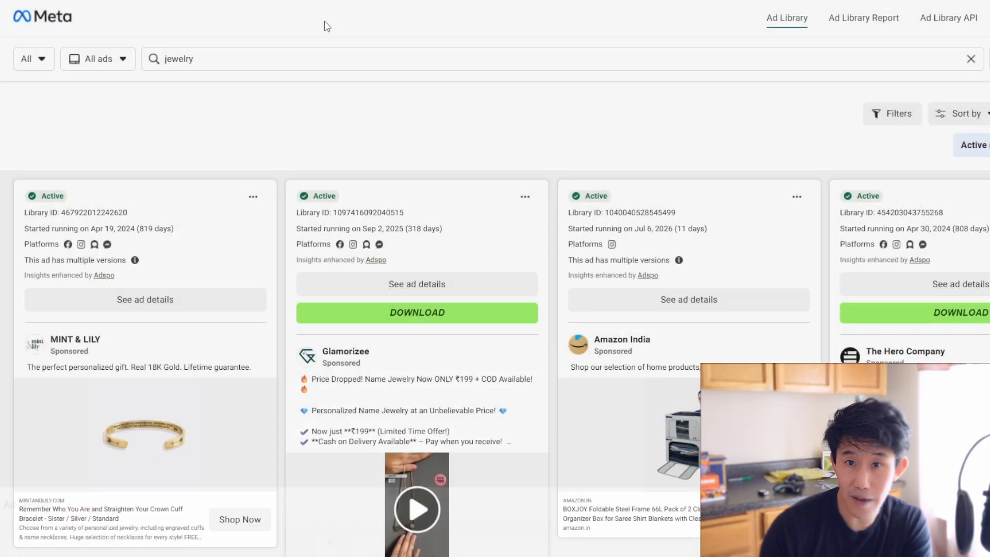
Browse further down the jewelry ads to compare other advertisers' creatives, copy and start dates.
scroll(609, 375, "down", 16)
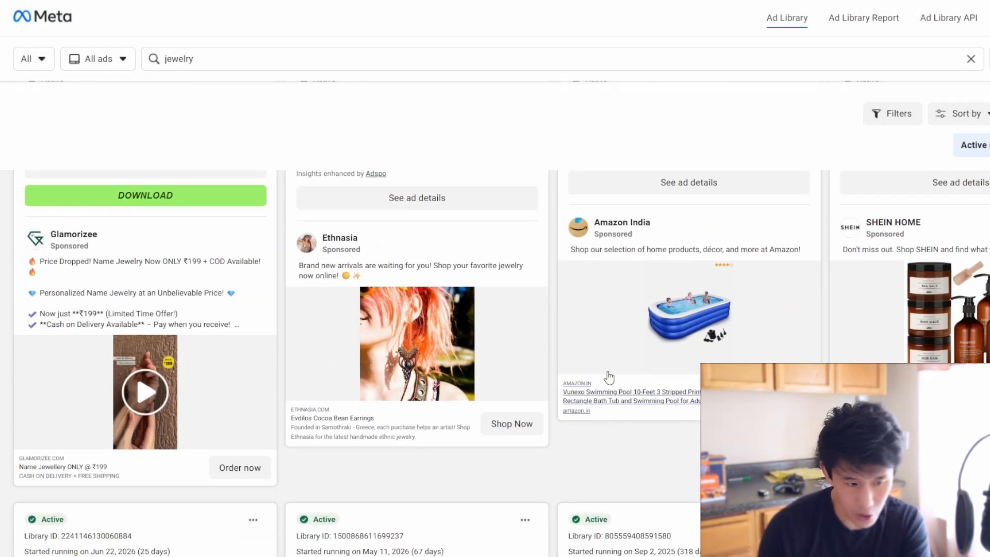
scroll(414, 359, "down", 6)
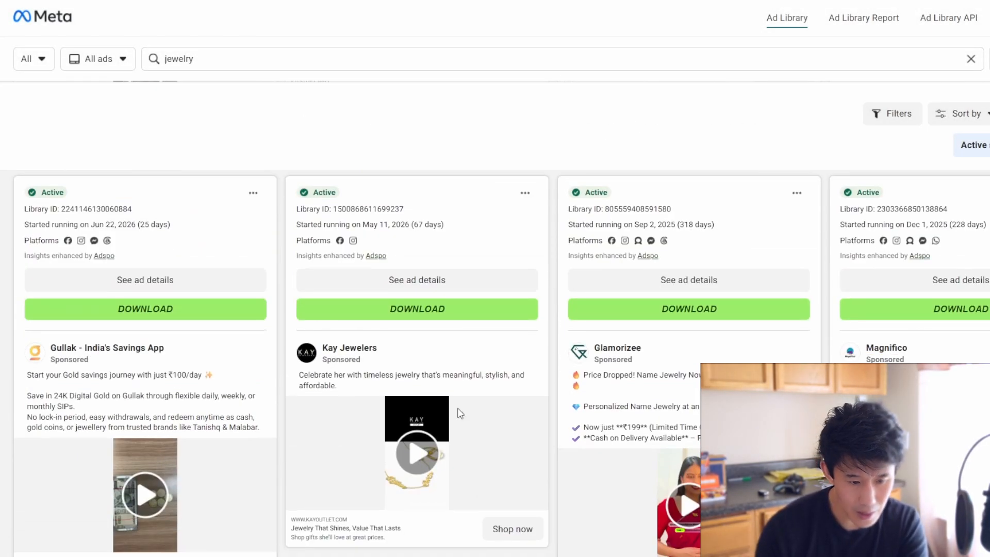
scroll(460, 412, "down", 1)
scroll(524, 312, "down", 4)
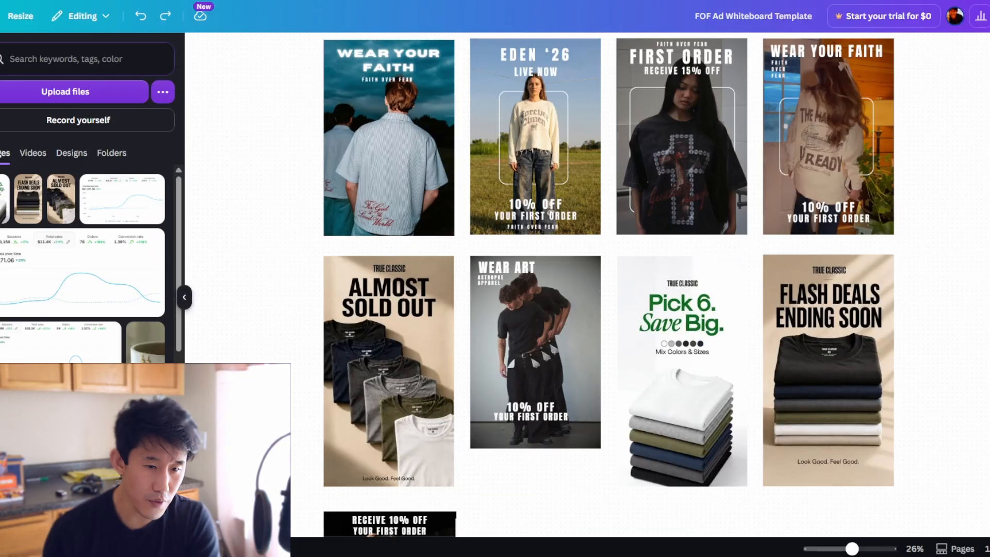
Switch to the FOF Ad Whiteboard Template in Canva and look over all the static apparel ad examples.
scroll(547, 308, "up", 1)
scroll(546, 309, "down", 1)
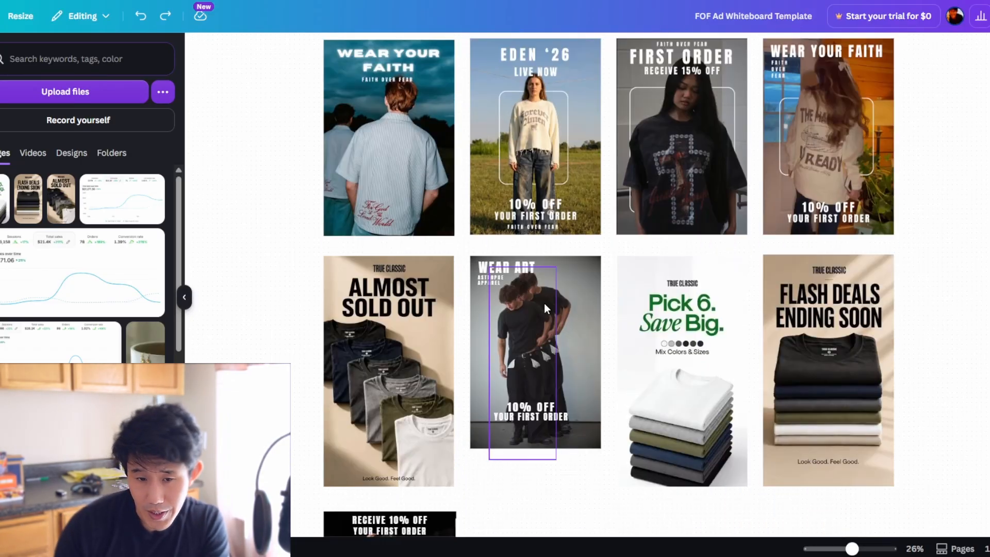
scroll(545, 309, "down", 3)
left_click_drag(262, 78, 608, 392)
left_click(706, 442)
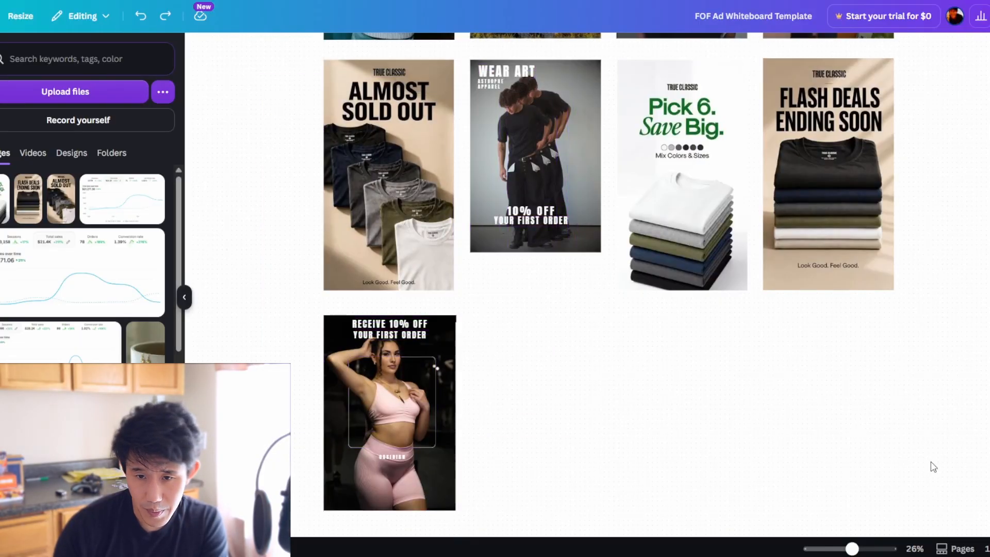
scroll(932, 466, "up", 4)
scroll(932, 466, "down", 1)
left_click_drag(232, 88, 820, 517)
left_click(821, 517)
scroll(587, 284, "down", 4)
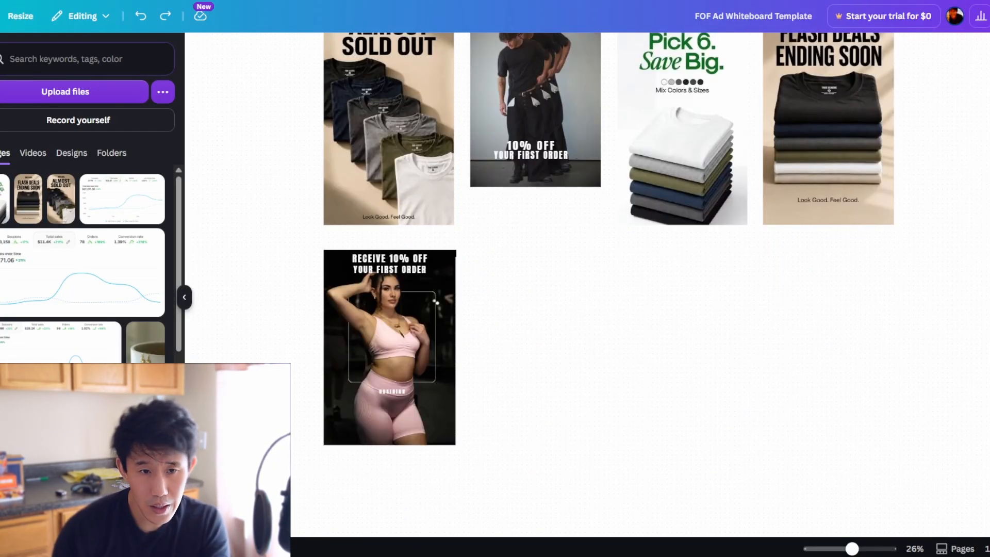
Look through the pages of the Static Ads 9:16 design, then return to the ad whiteboard.
key("ctrl+Tab")
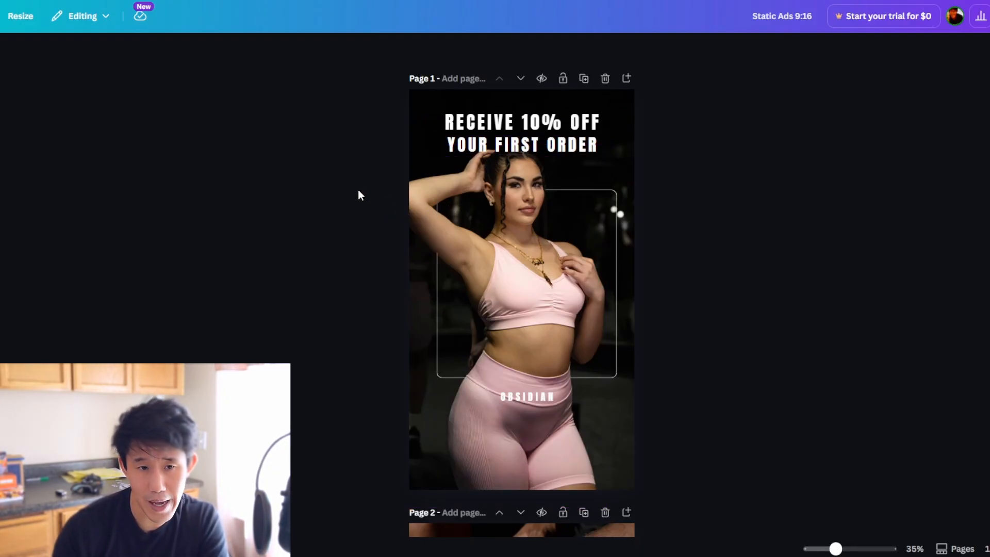
scroll(343, 147, "down", 4)
scroll(343, 175, "down", 9)
scroll(345, 206, "up", 13)
left_click(378, 0)
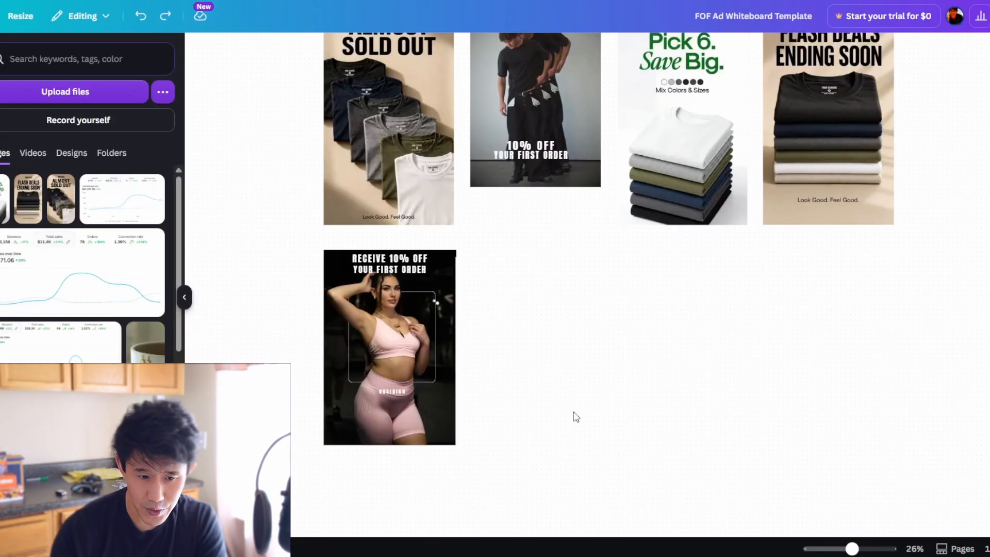
Review the whiteboard's static ads again, from the Obsidian 10% off creative back up to the Wear Your Faith designs.
scroll(573, 412, "up", 1)
left_click_drag(265, 82, 593, 356)
left_click_drag(989, 489, 247, 166)
left_click(280, 261)
scroll(286, 303, "up", 3)
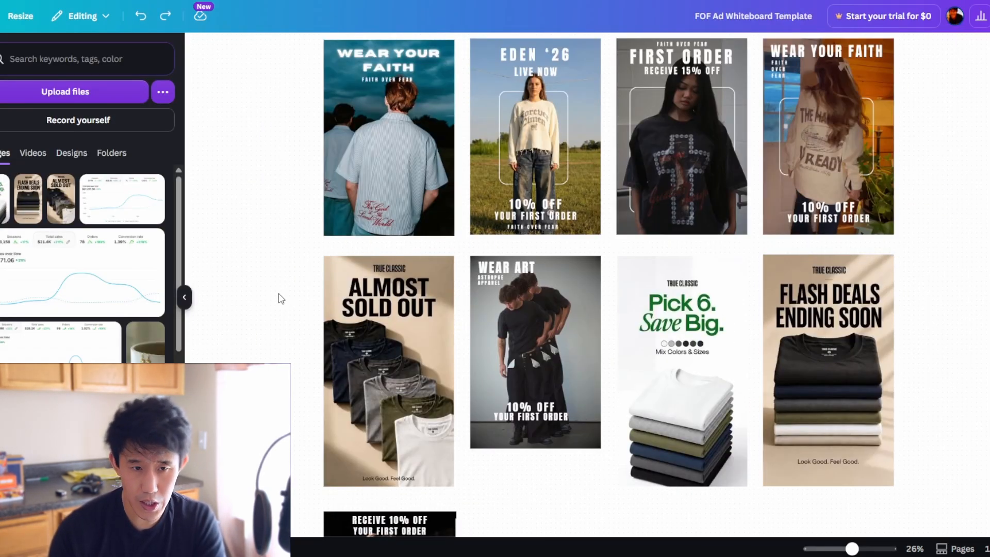